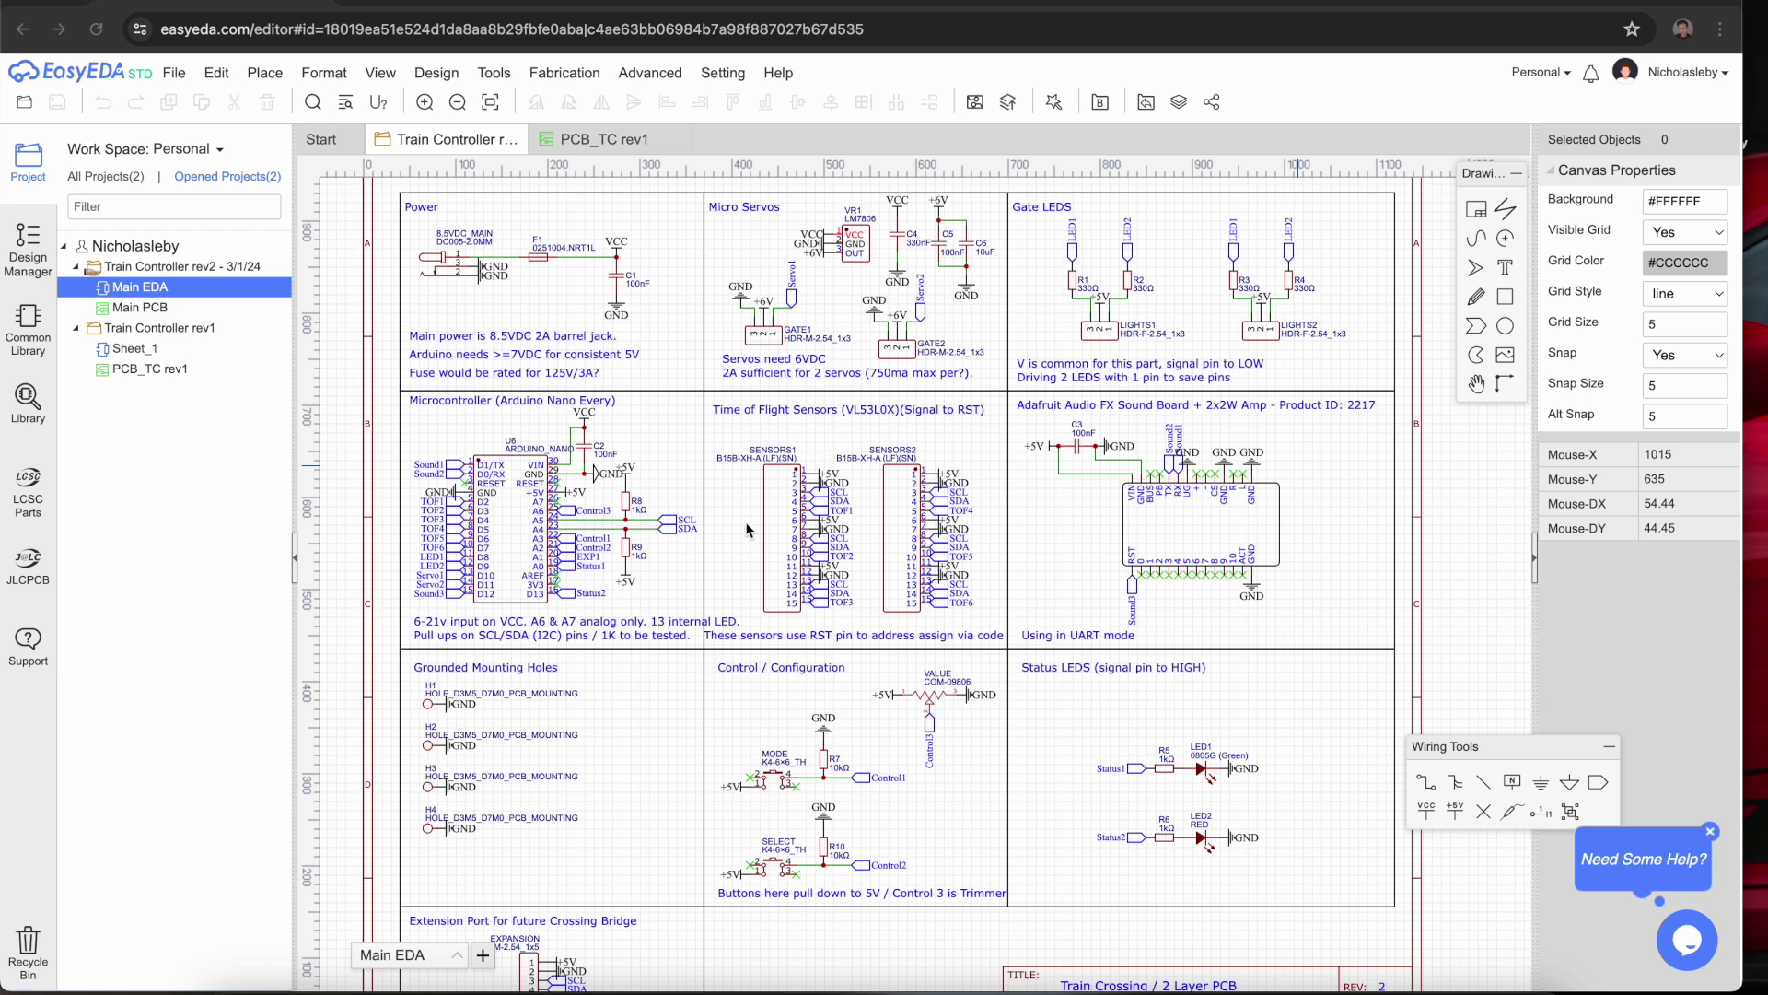
- Examine all sections of the Train Controller rev2 schematic, from the power circuit down to the extension port and title block
scroll(1231, 589, "down", 1)
right_click_drag(1414, 635, 1408, 491)
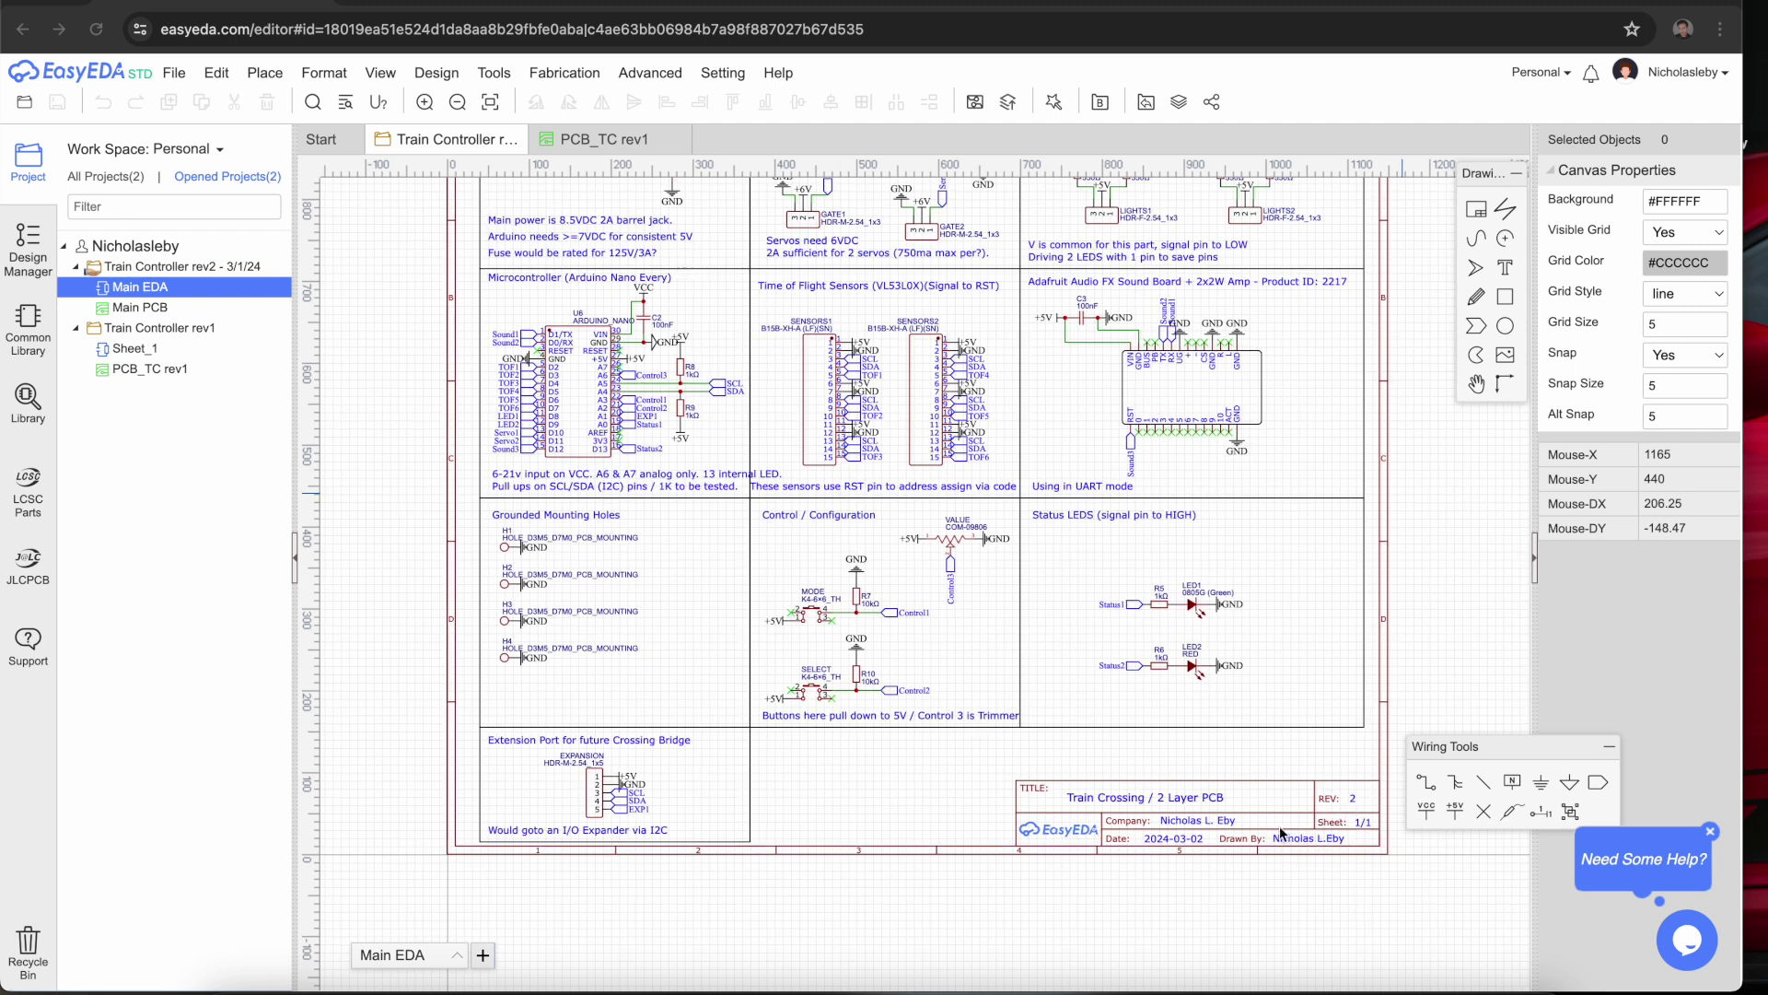
right_click_drag(1408, 458, 1416, 569)
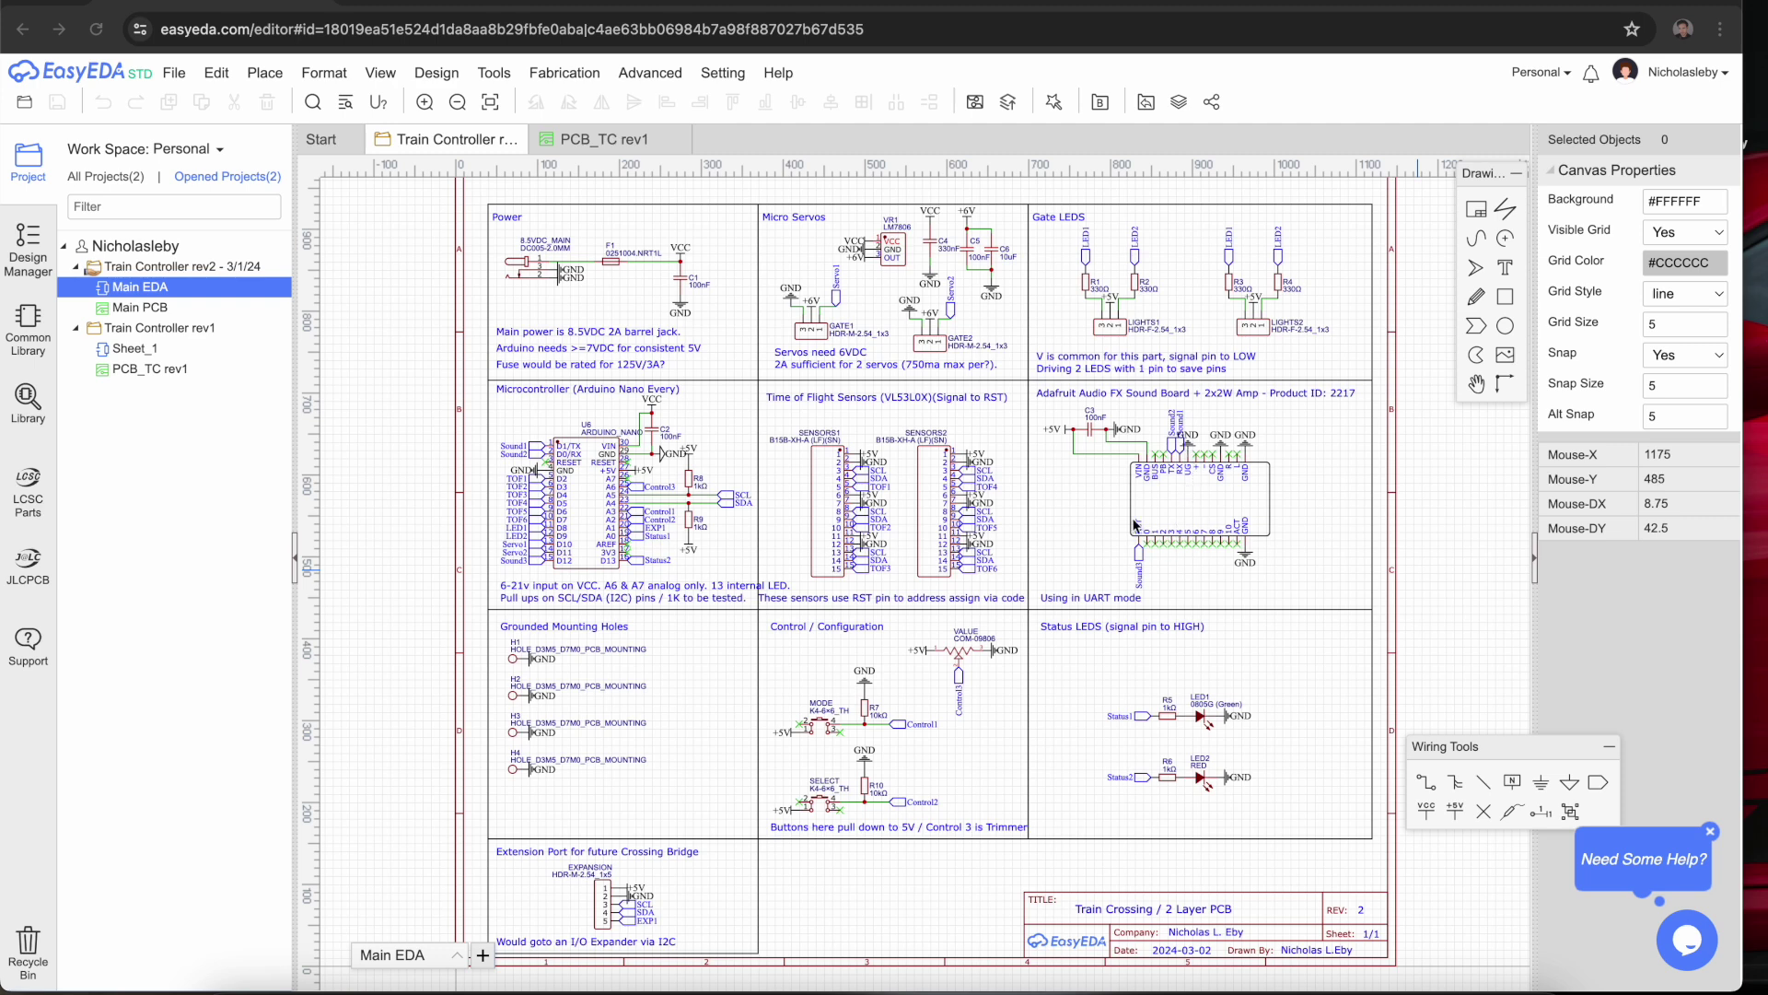
scroll(1173, 597, "down", 2)
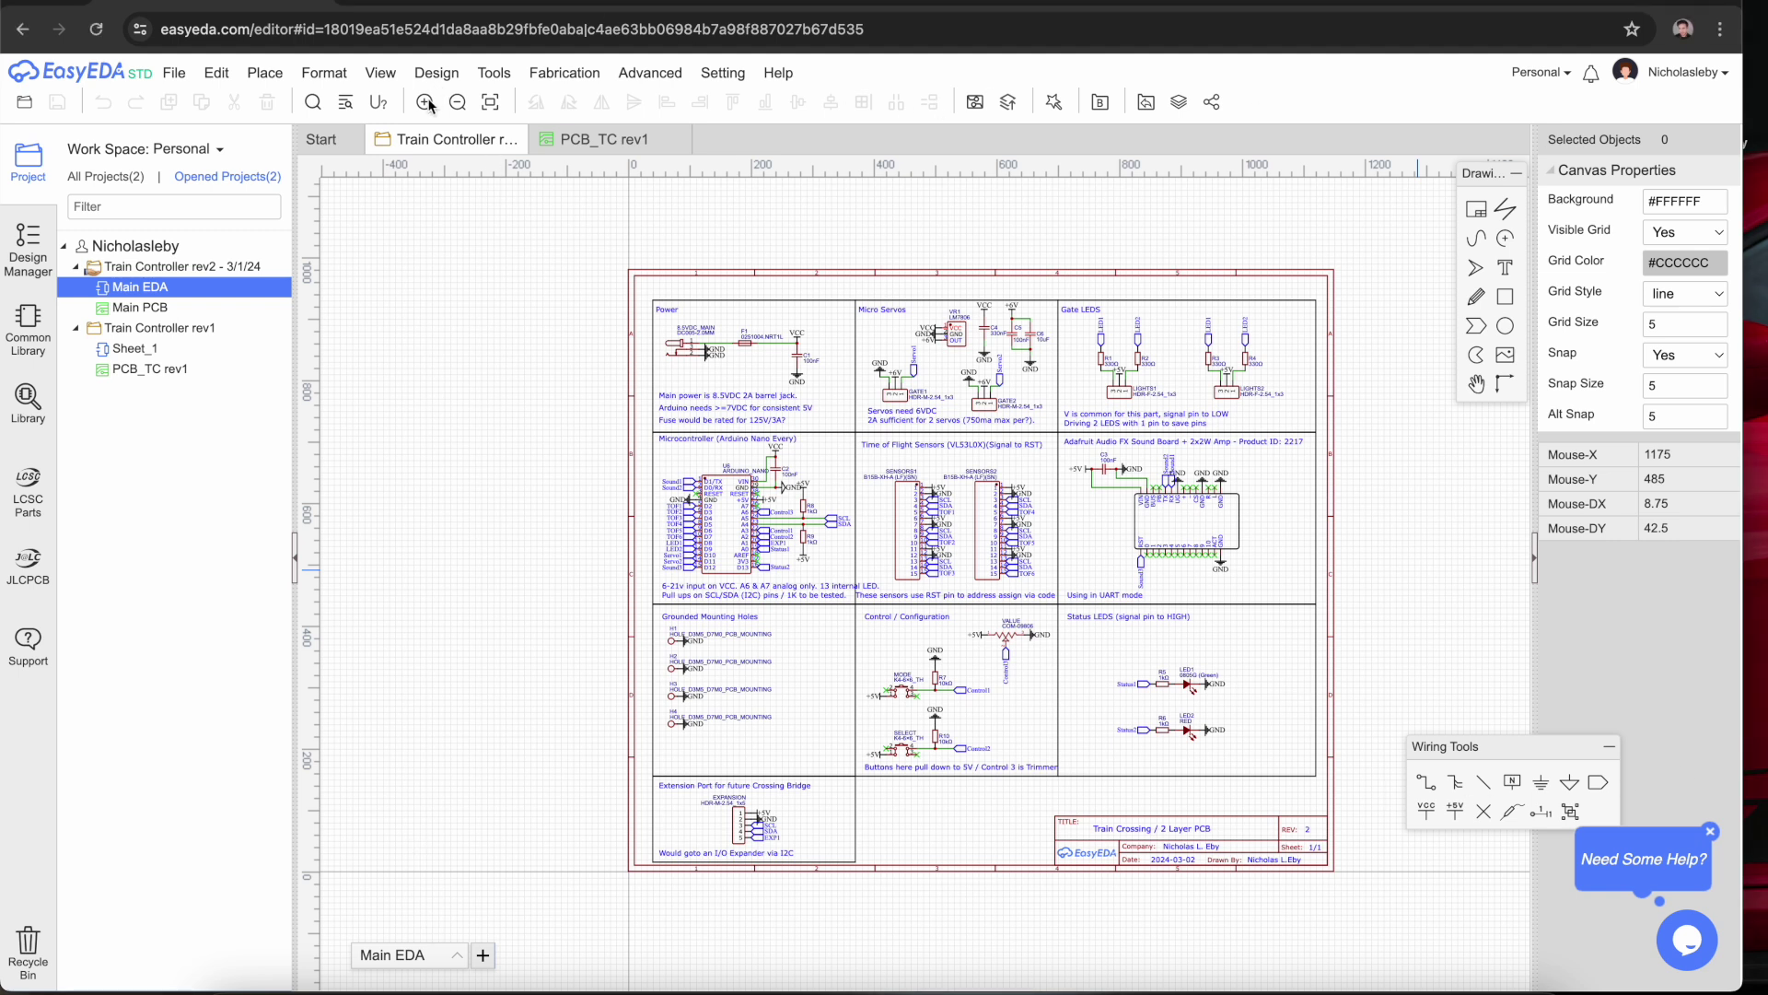
left_click(380, 73)
left_click(589, 98)
right_click_drag(1079, 668, 1109, 474)
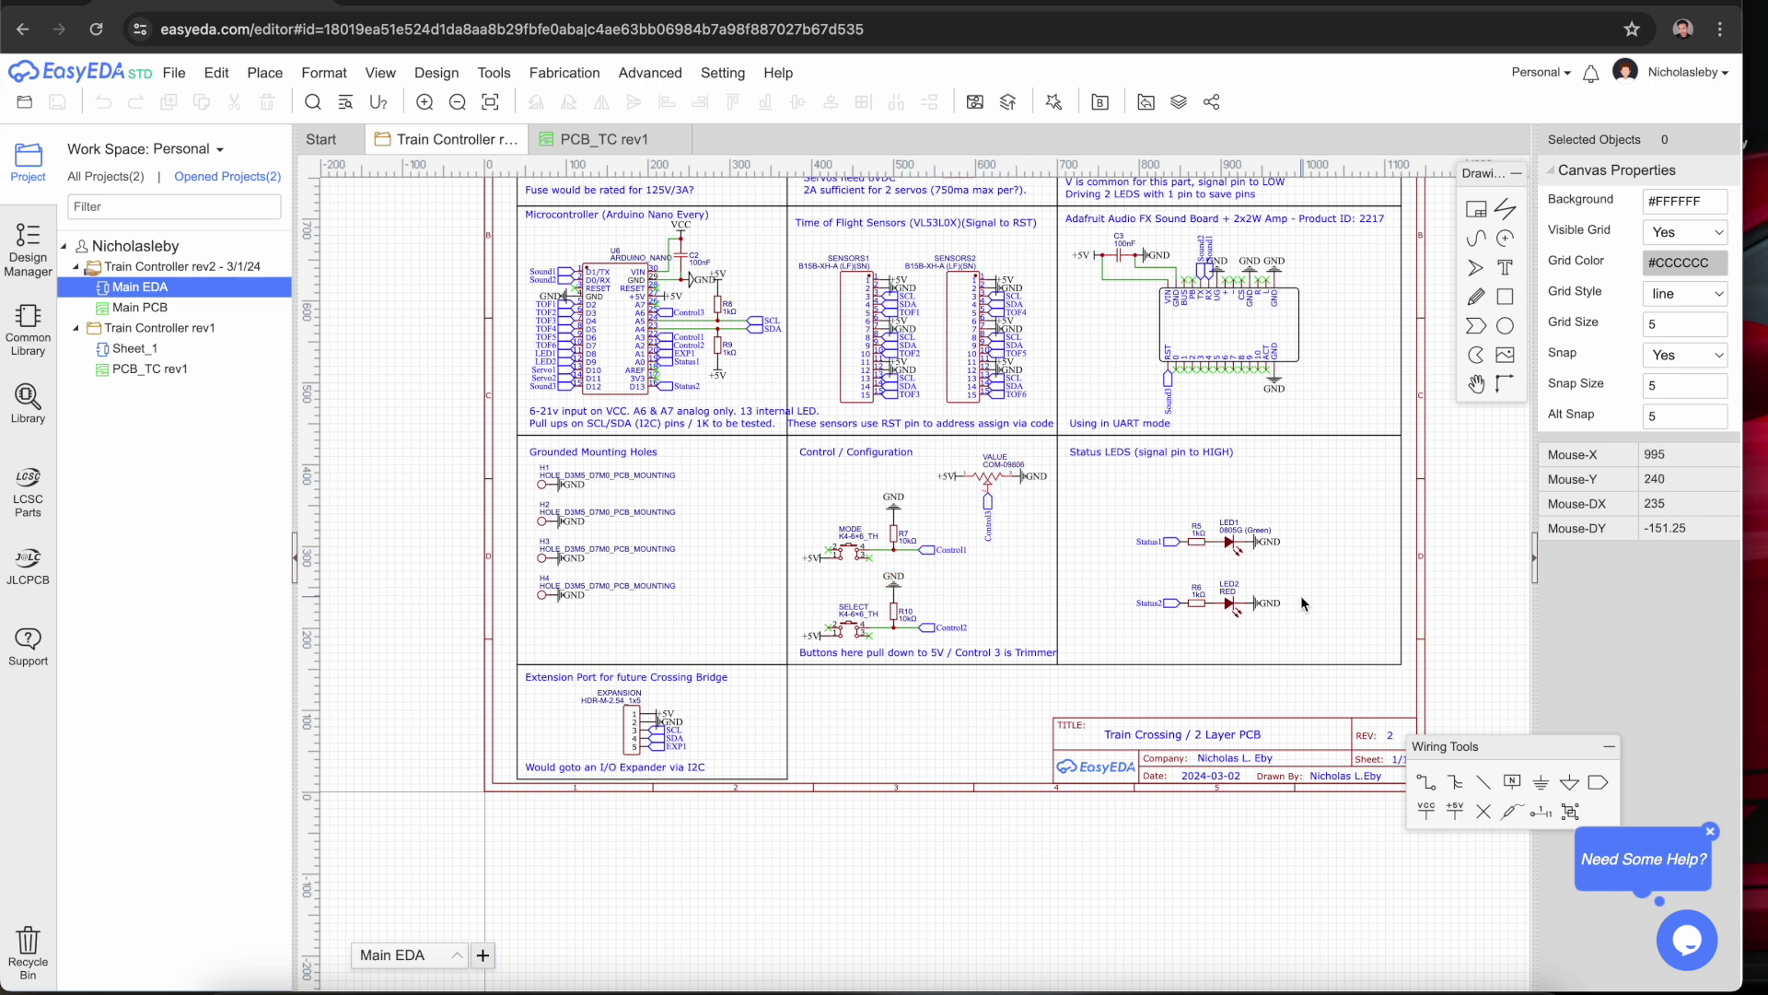
right_click_drag(1310, 444, 1285, 599)
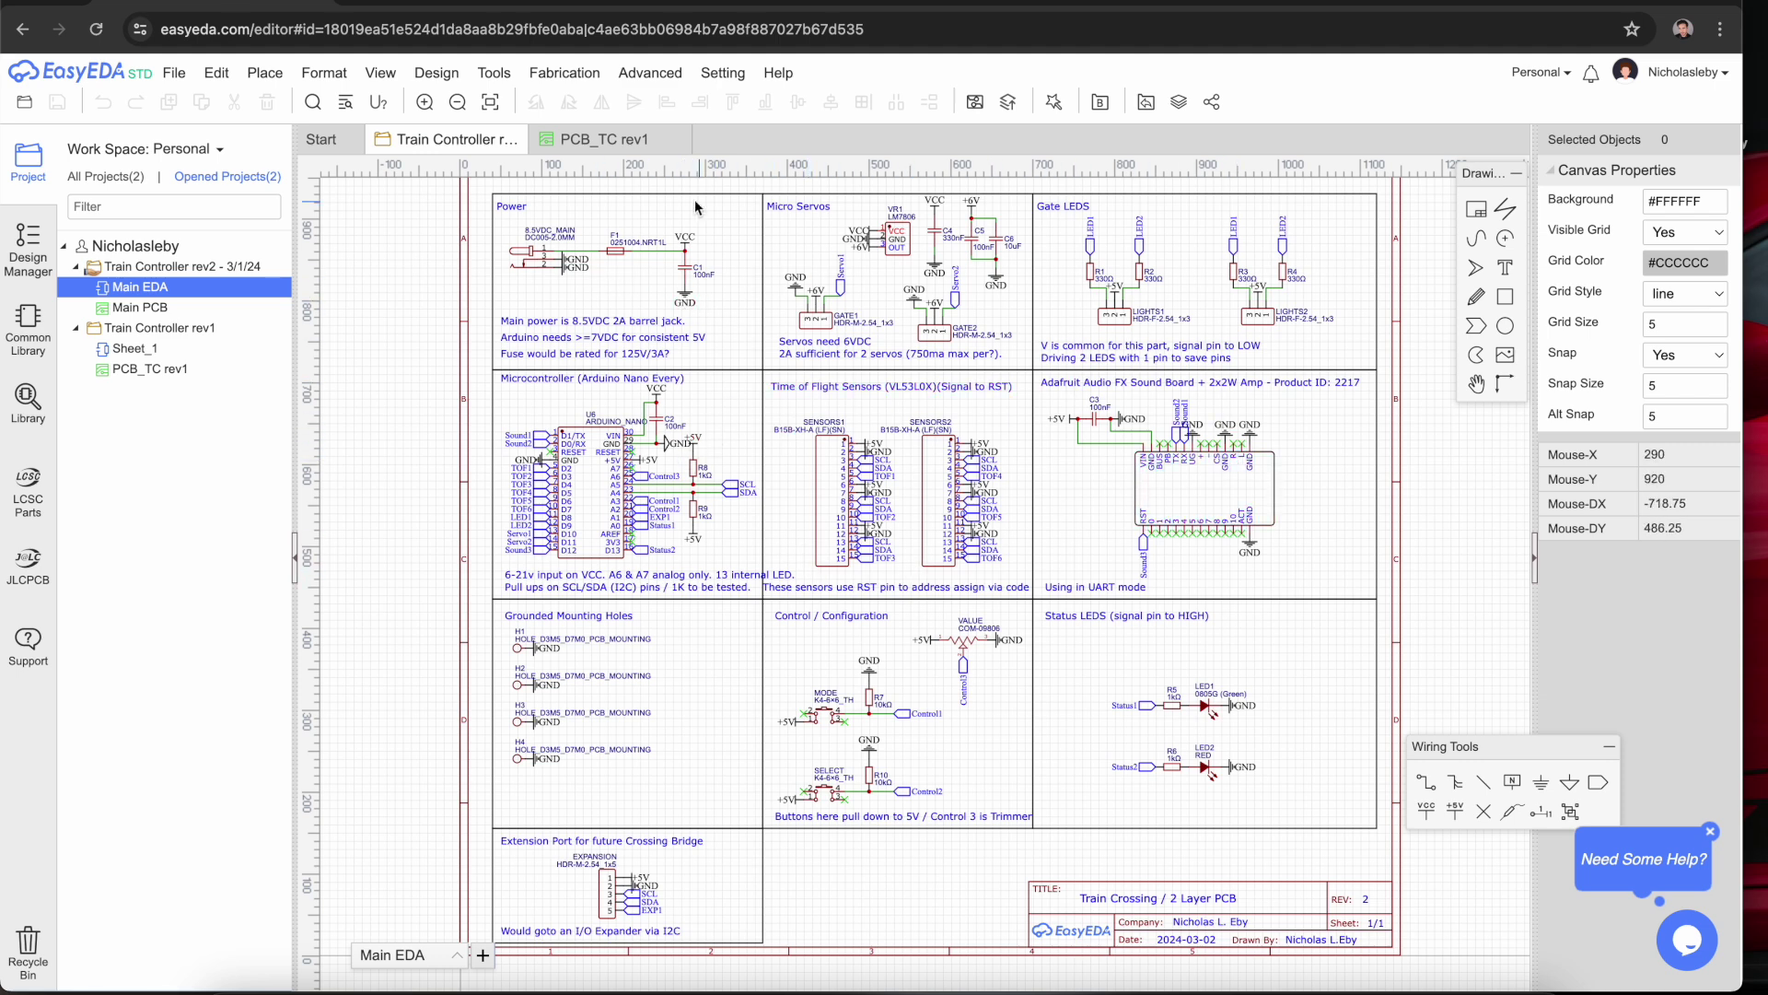
- Compare the PCB_TC rev1 board layout with the Main EDA schematic
left_click(618, 138)
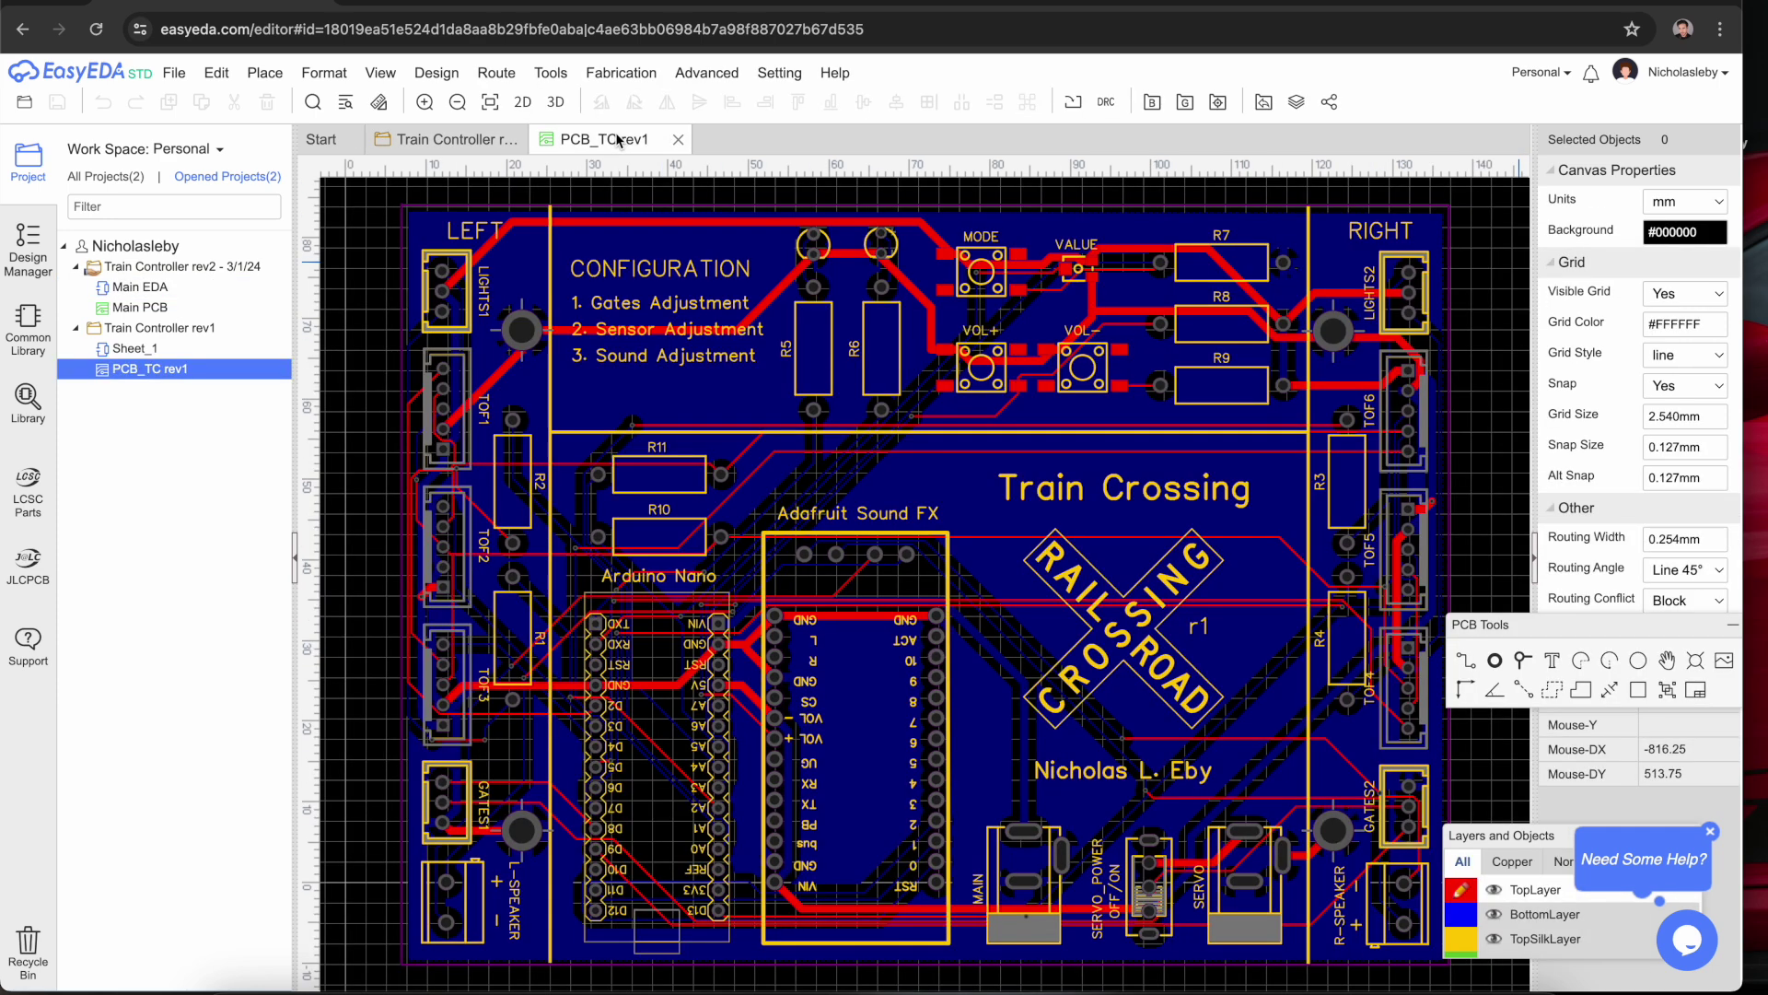
left_click(484, 140)
mouse_move(461, 81)
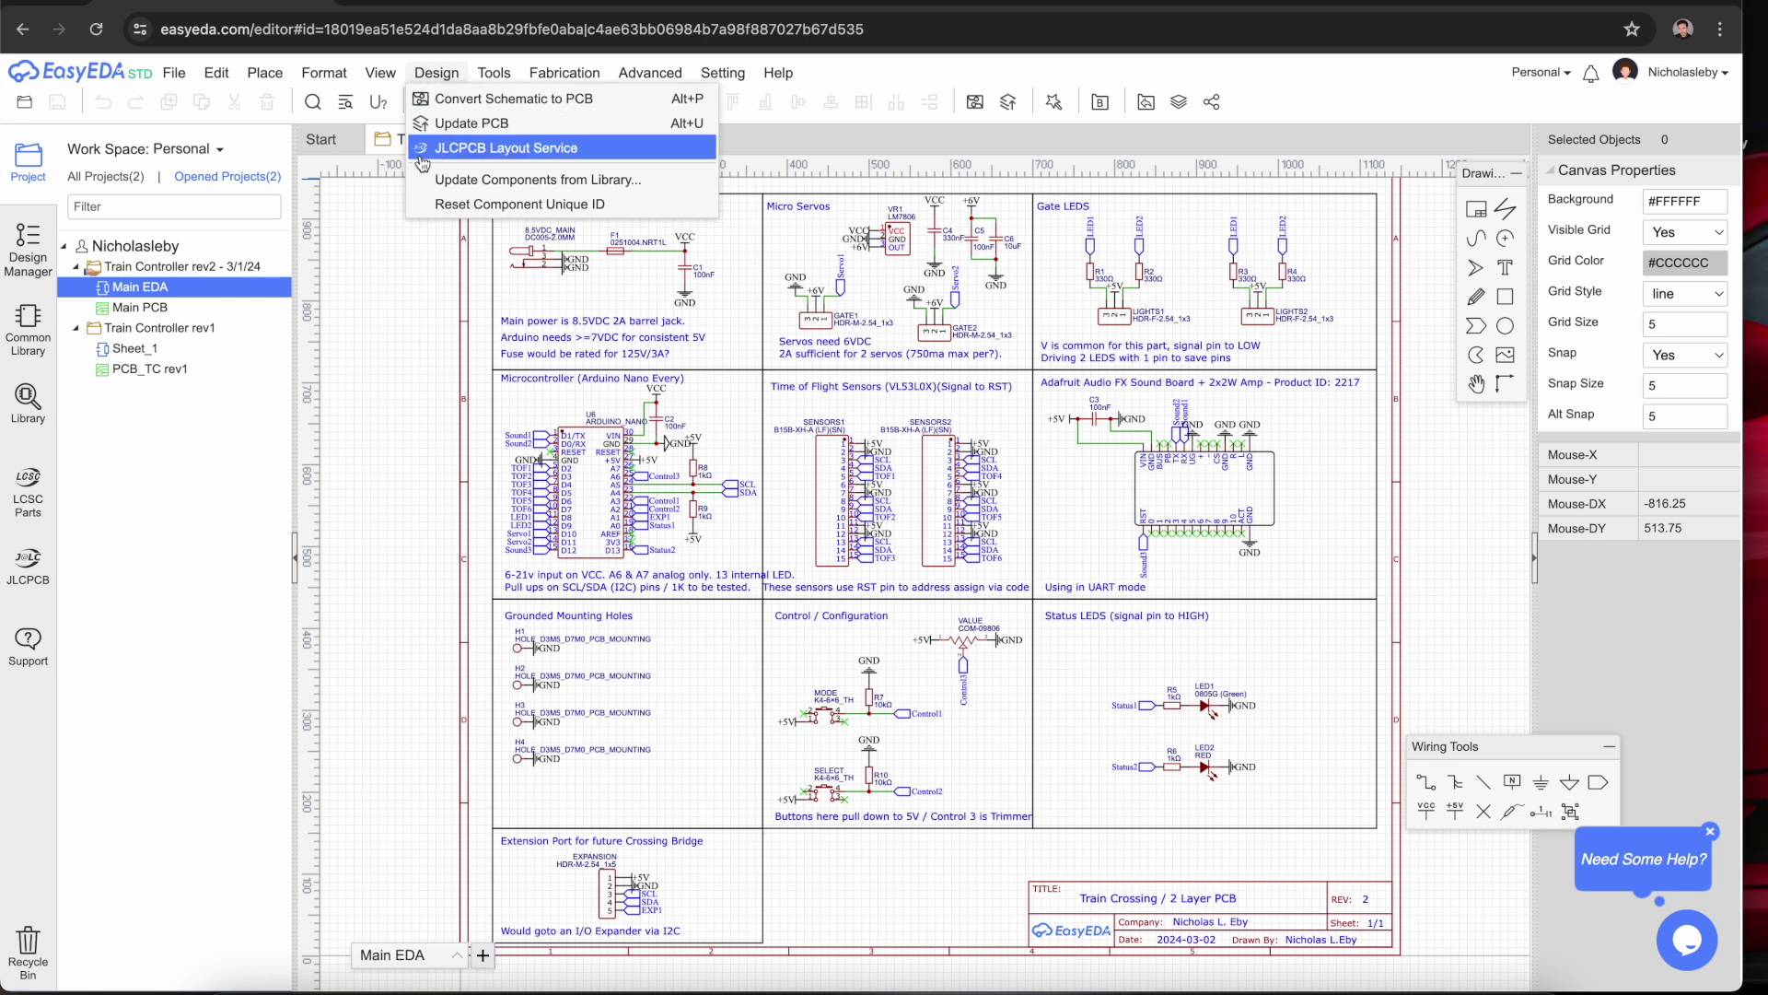
left_click(626, 139)
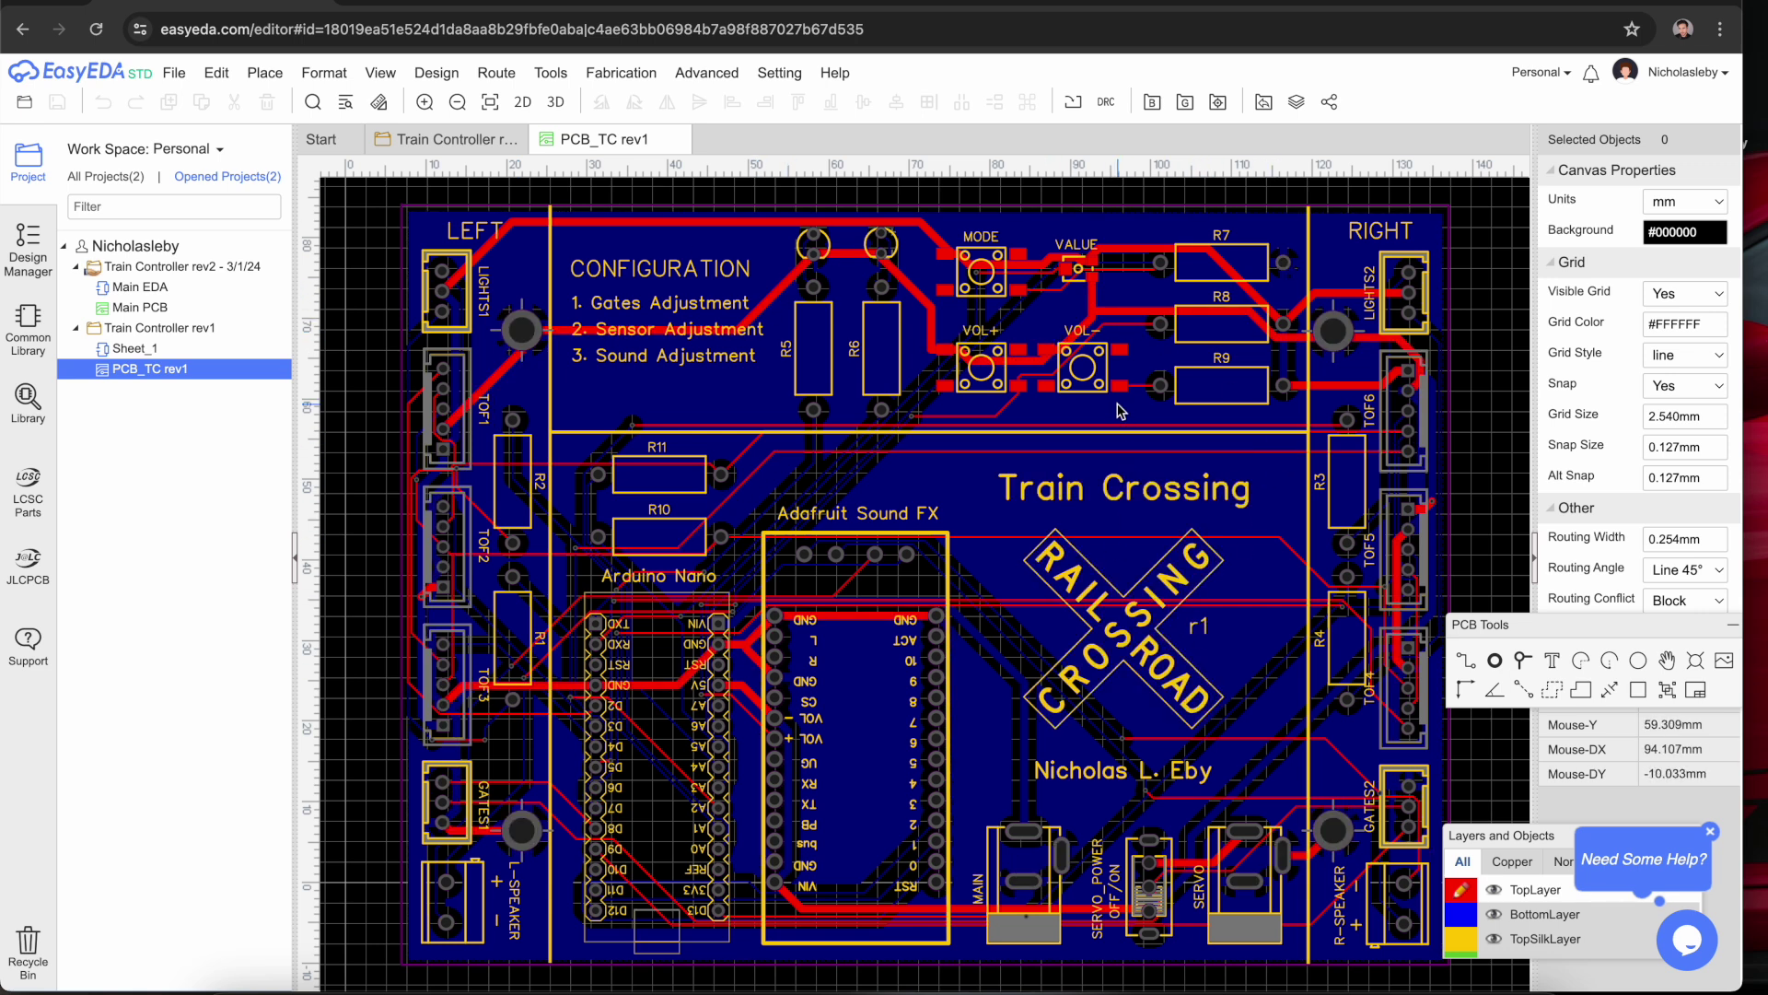
- Convert the rev2 schematic to a new 2-layer PCB in mm with a rectangular 126 × 84 mm outline
left_click(448, 139)
mouse_move(437, 73)
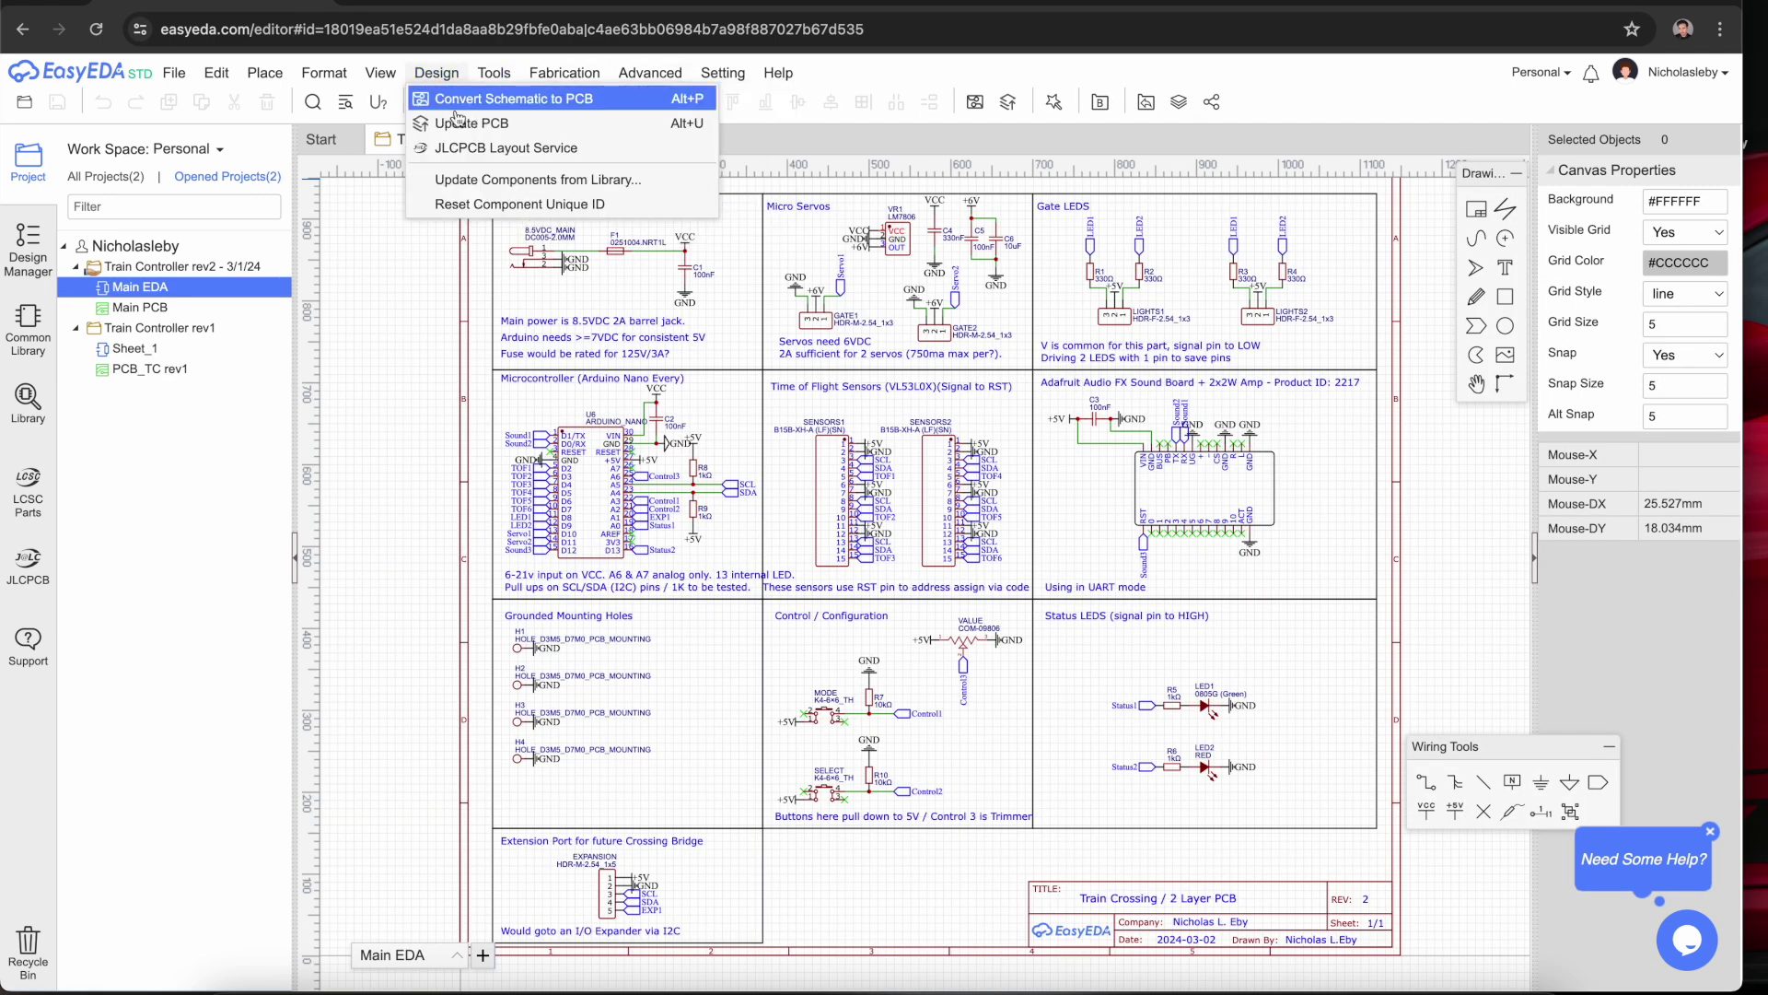
left_click(458, 123)
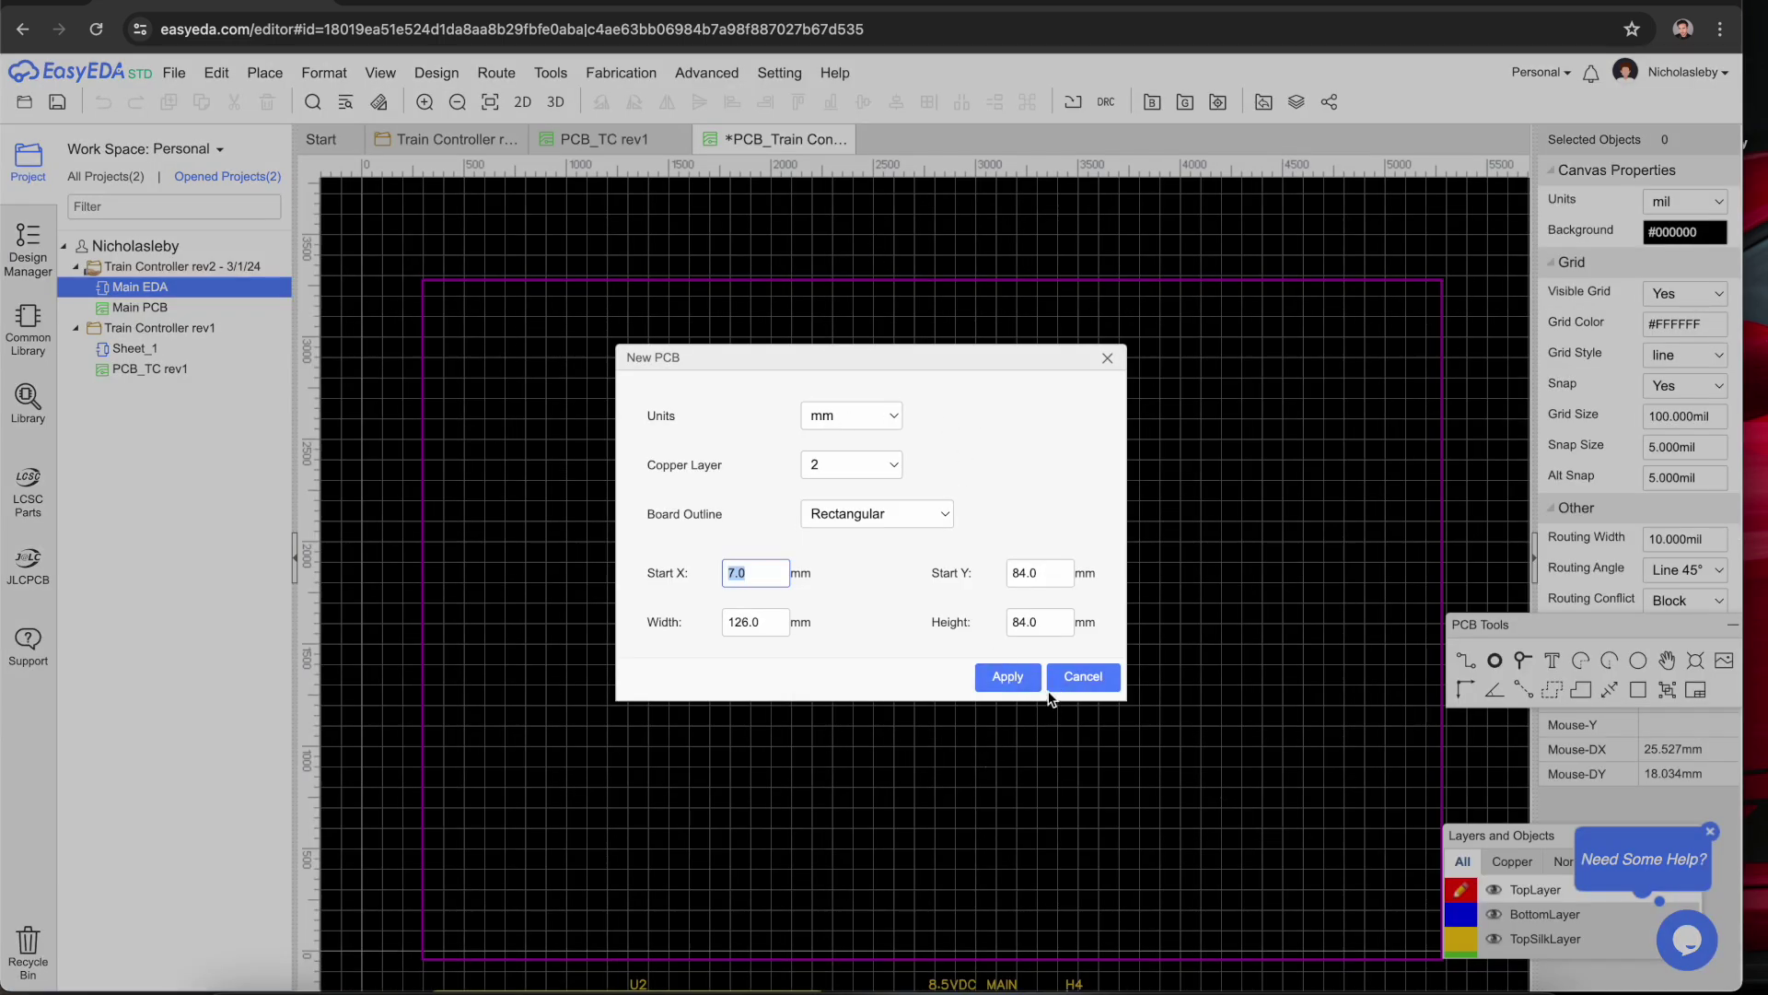
left_click(1007, 677)
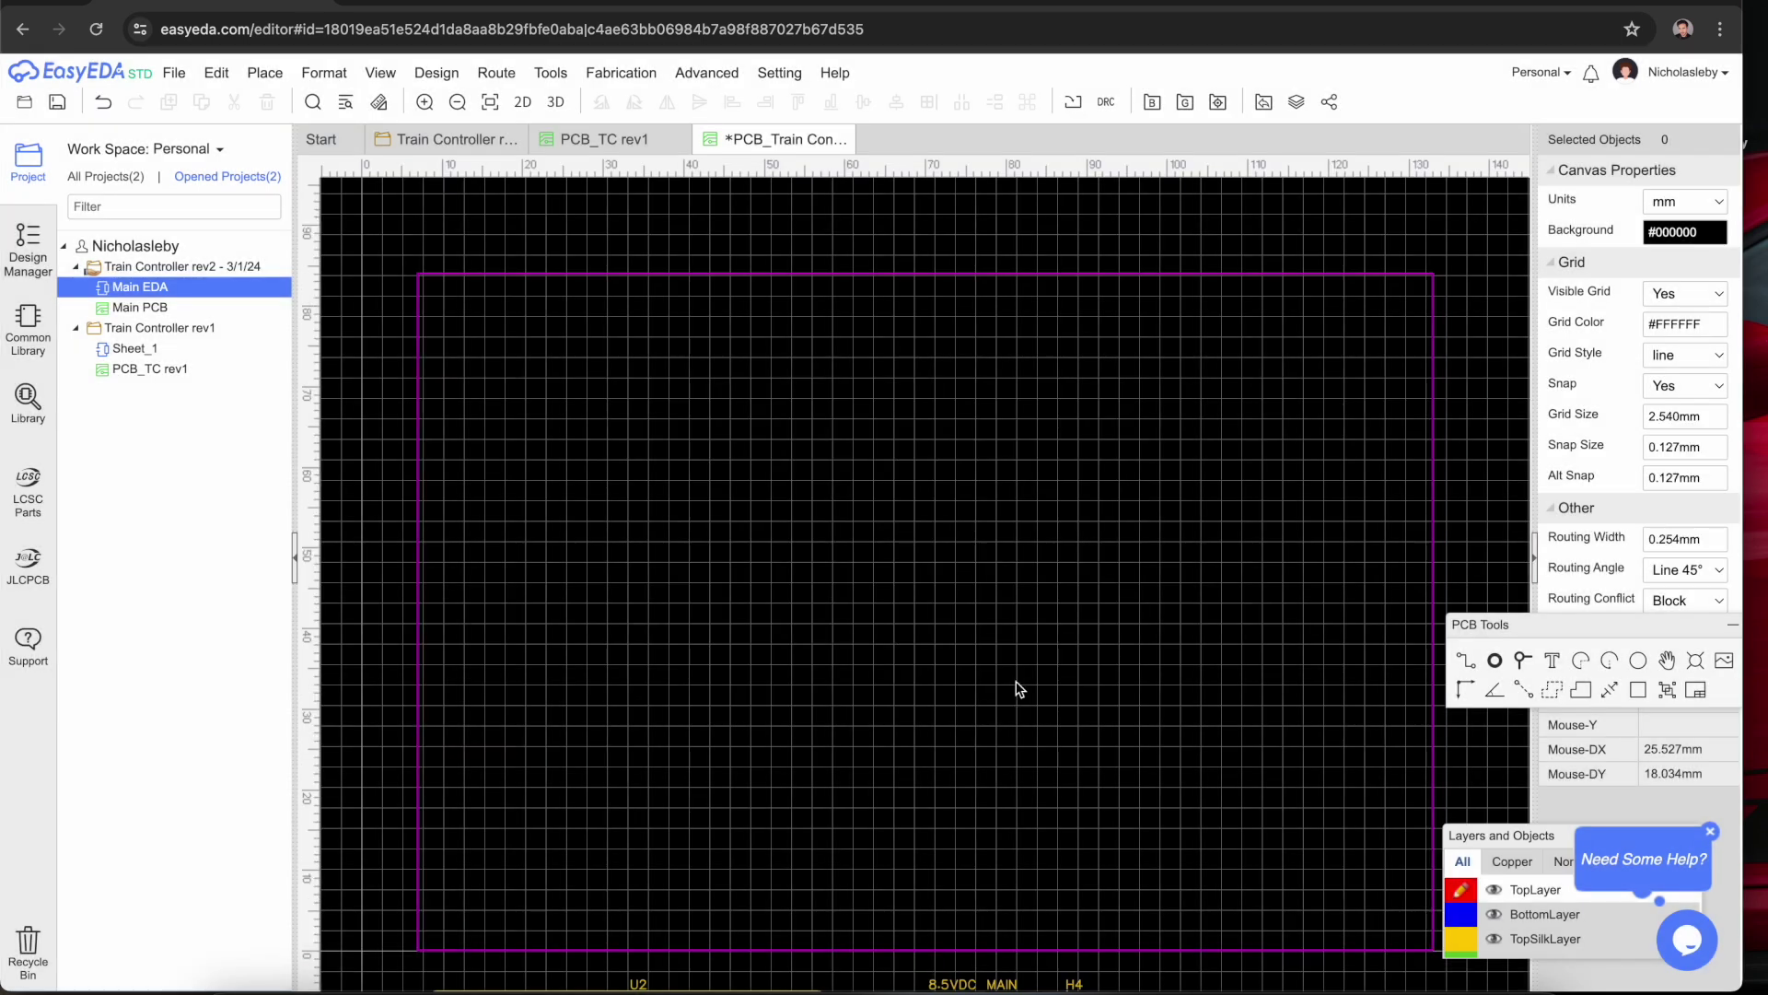
- Move the U2 sound board, the 8.5VDC_MAIN jack and mounting hole H4 inside the new board outline
right_click_drag(1017, 684, 1014, 261)
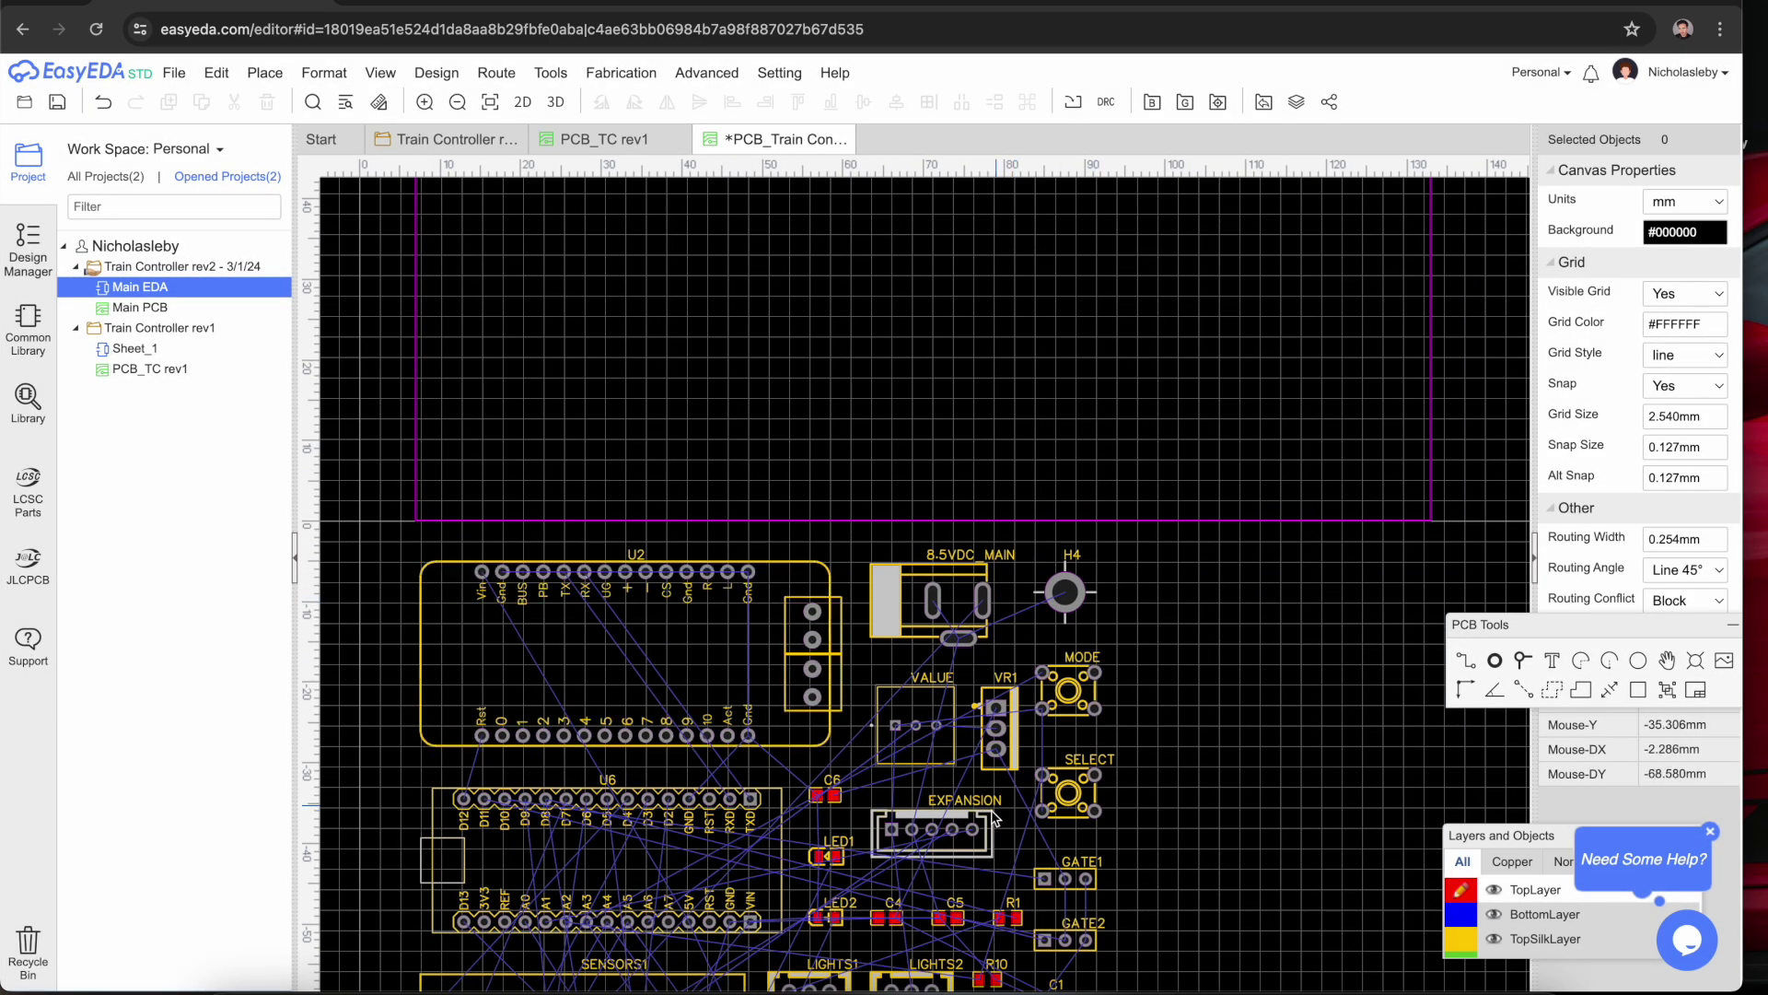
right_click_drag(1168, 652, 1164, 635)
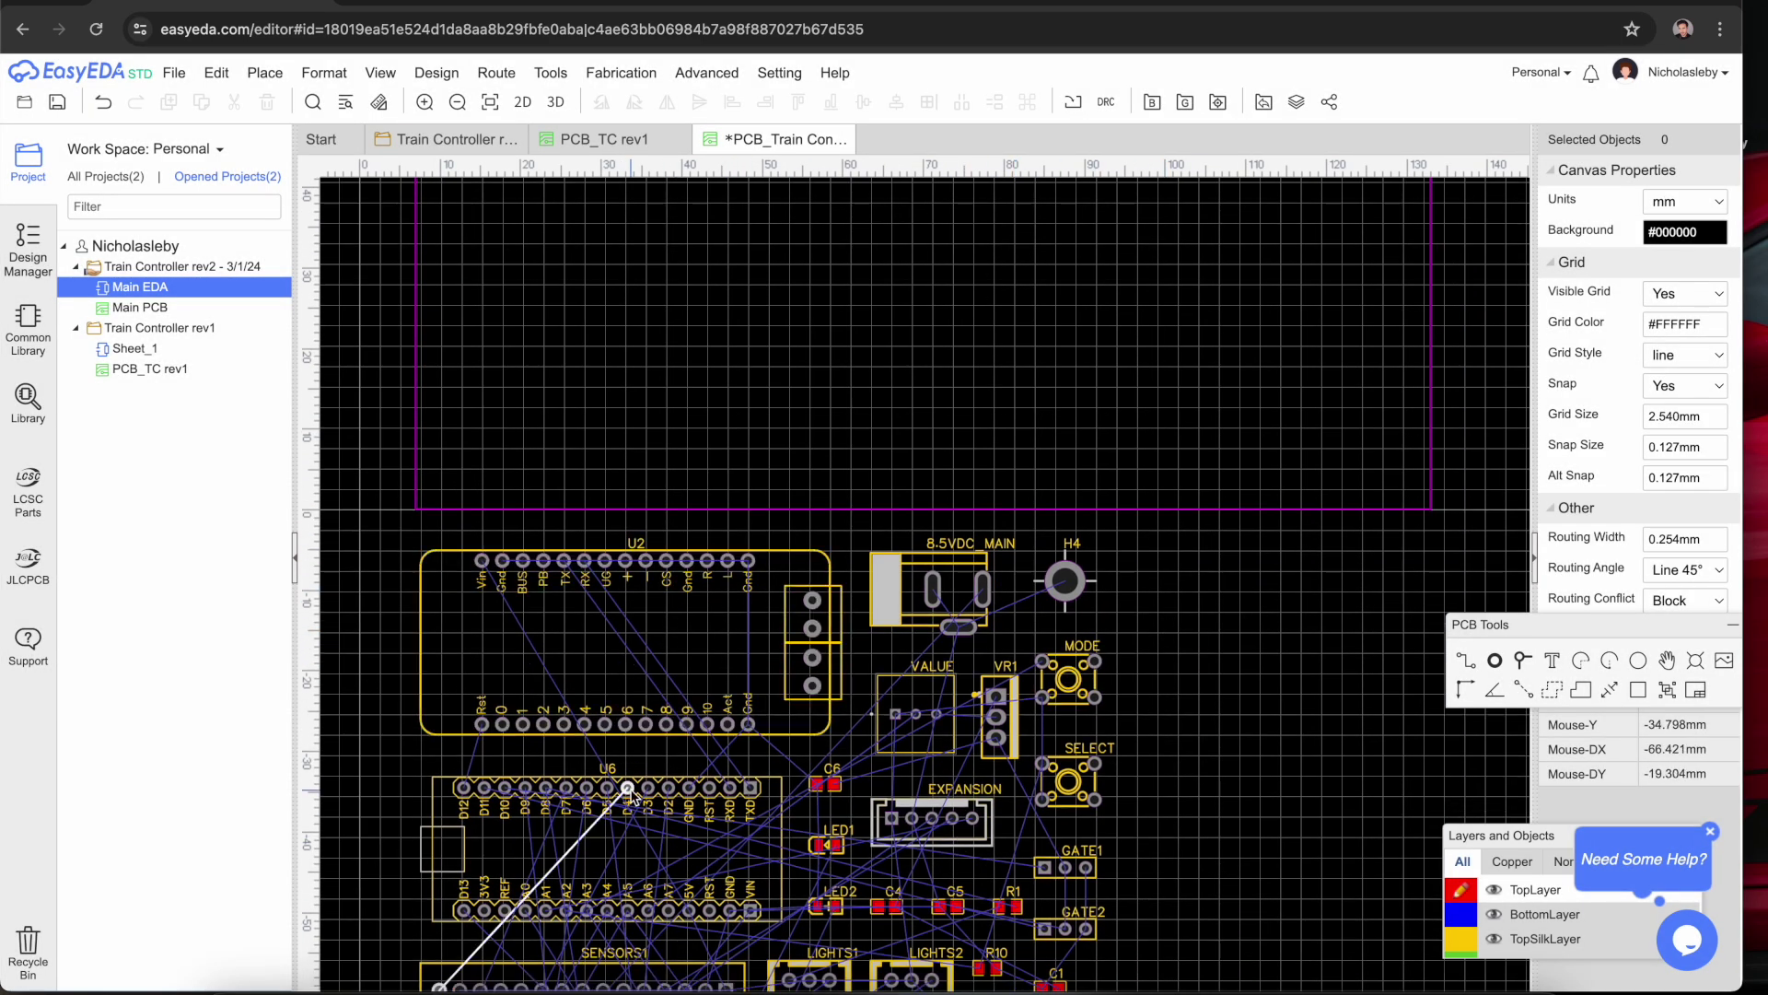
left_click_drag(610, 579, 627, 238)
left_click_drag(894, 576, 934, 346)
left_click_drag(1065, 580, 1132, 457)
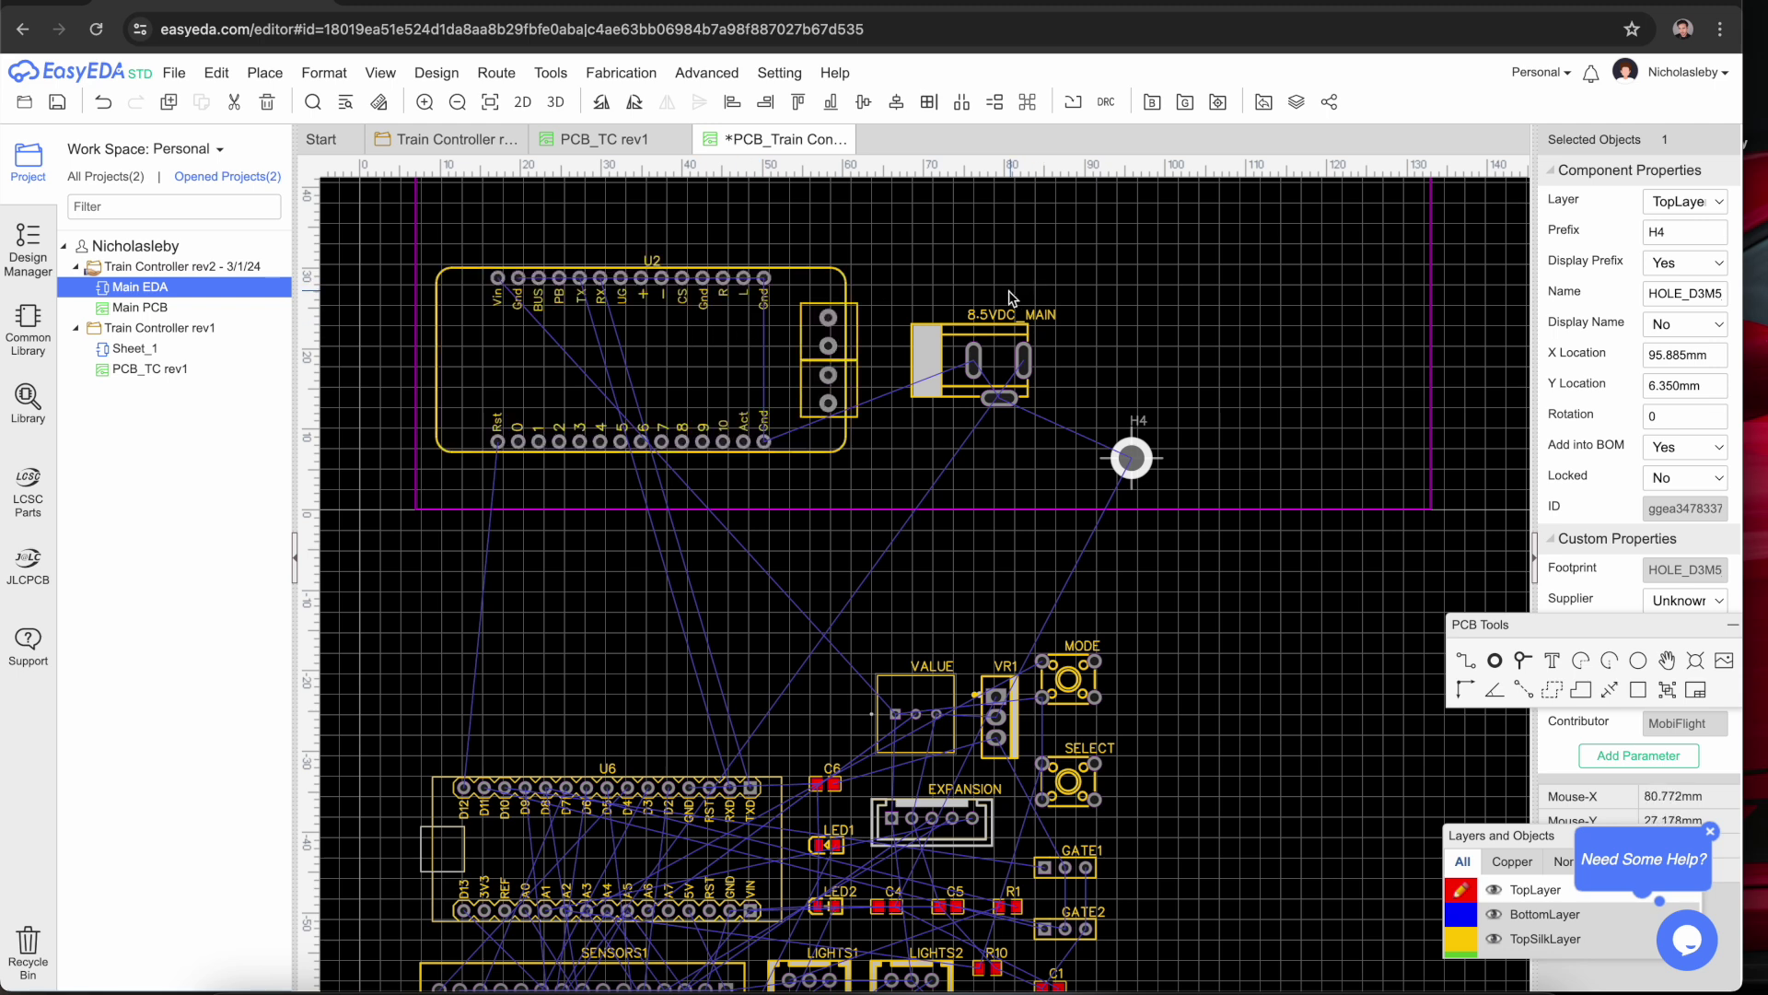
- Close the newly generated PCB without saving it
left_click(498, 79)
left_click(842, 140)
left_click(942, 559)
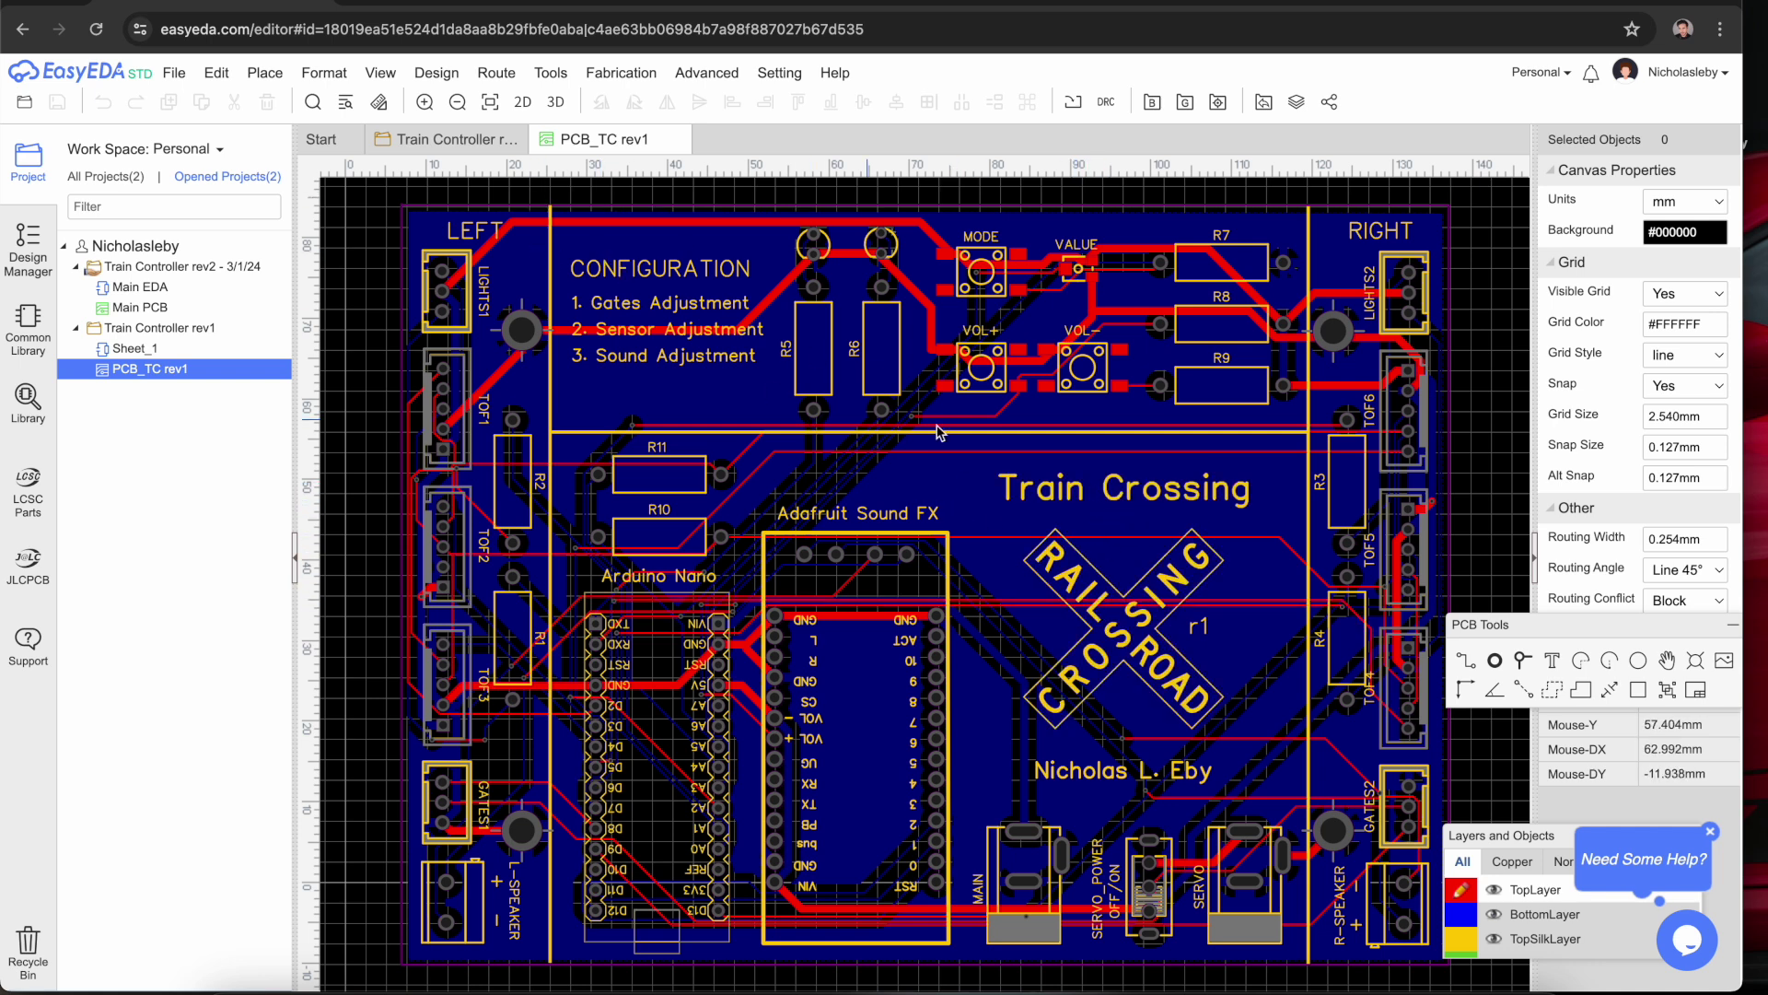
- Move the floating PCB Tools palette up so that it no longer covers the mouse coordinate readouts
left_click(1532, 822)
left_click_drag(1555, 625, 1546, 383)
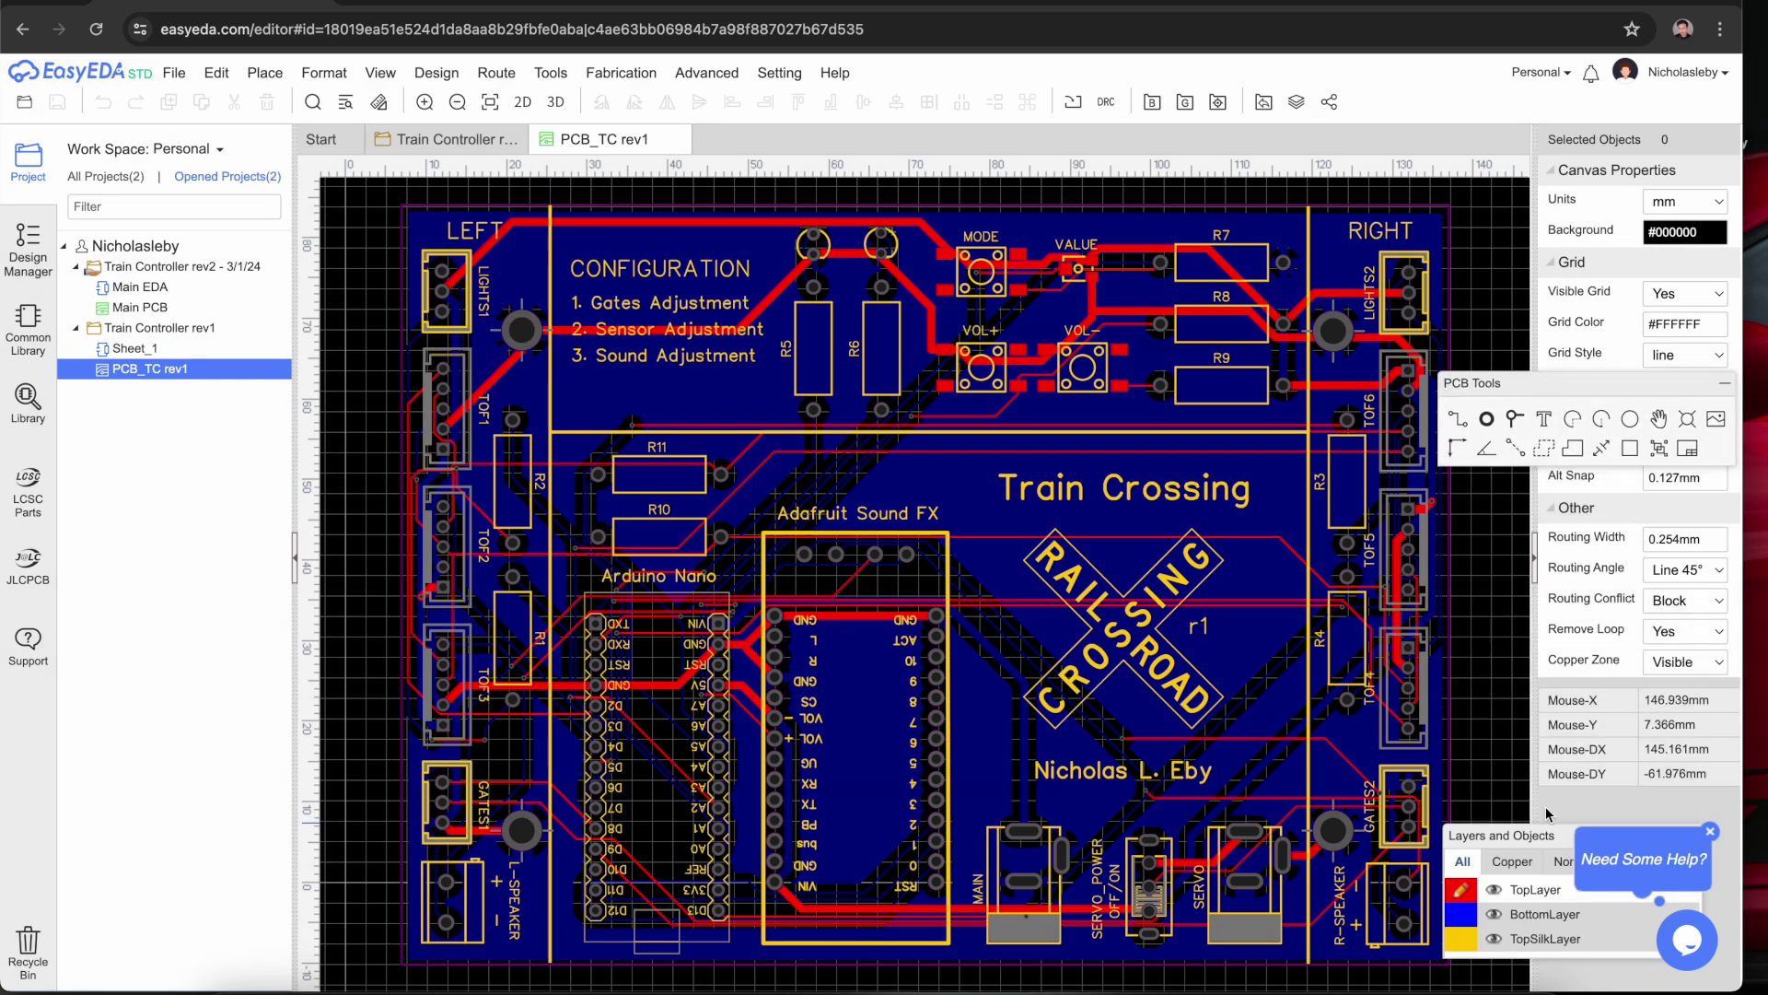
mouse_move(1543, 826)
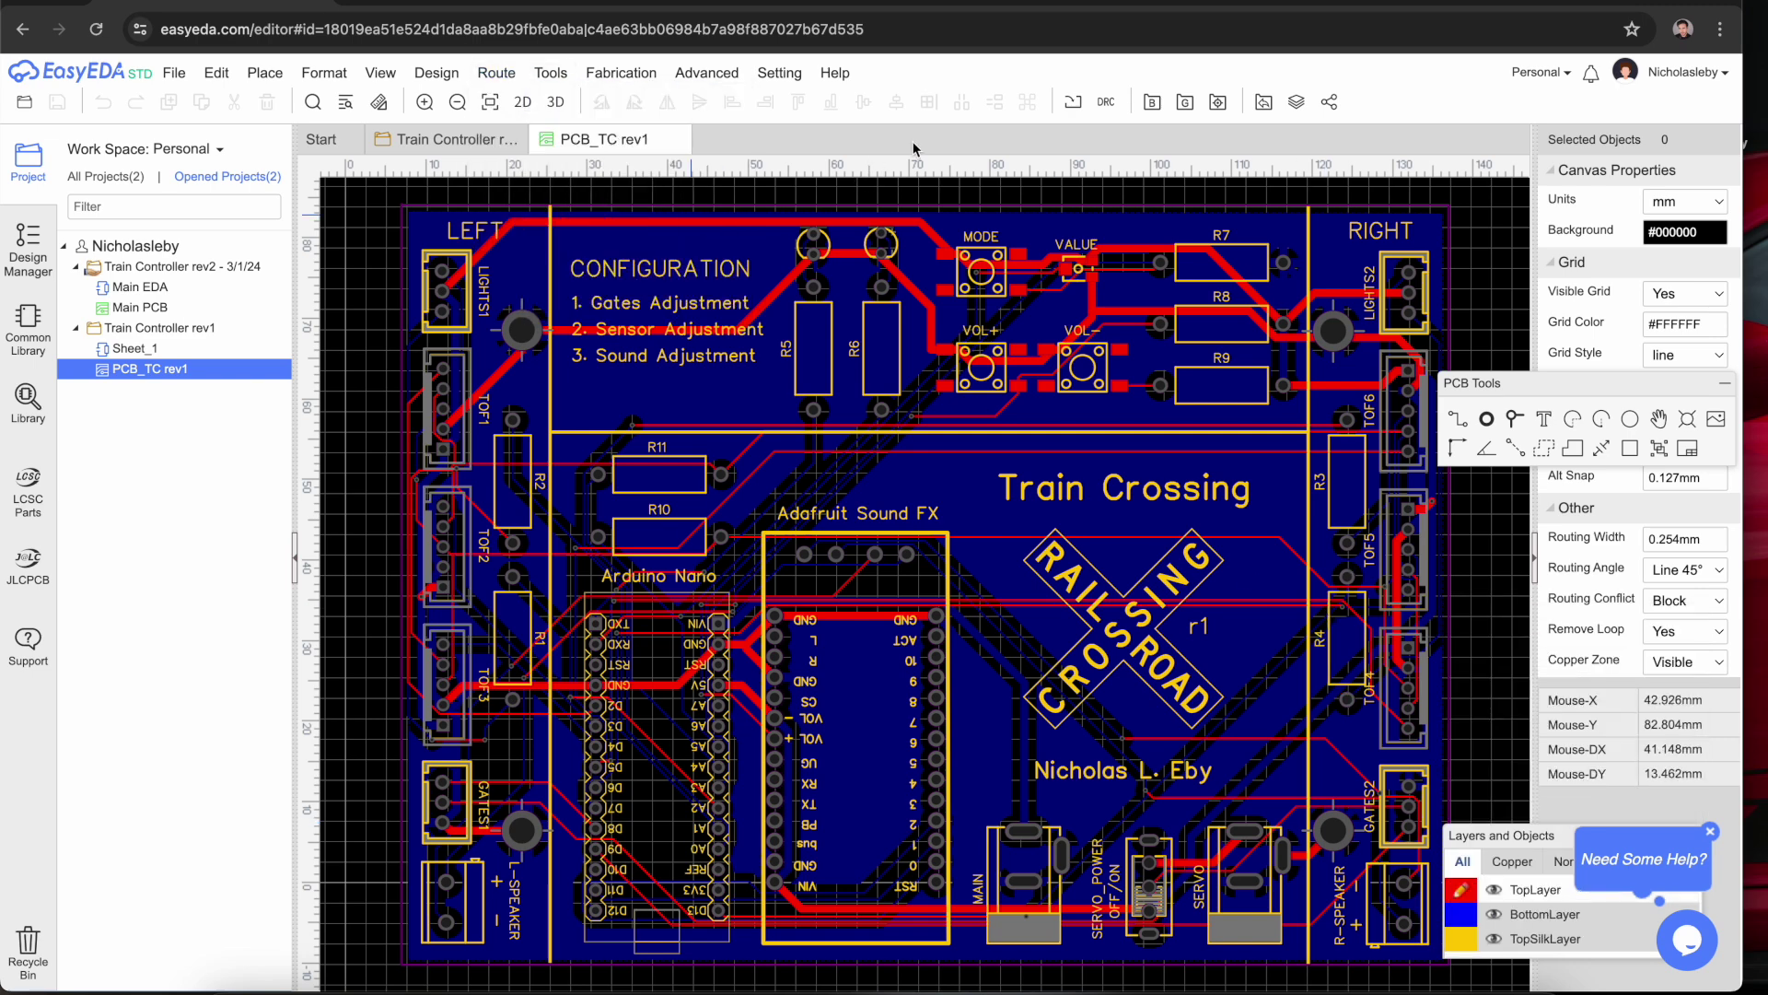
- Inspect the PCB_TC rev1 board in 3D from several angles, and close both its 3D view and its layout
left_click(555, 101)
left_click_drag(752, 539, 806, 631)
left_click_drag(966, 661, 949, 659)
left_click_drag(857, 542, 867, 571)
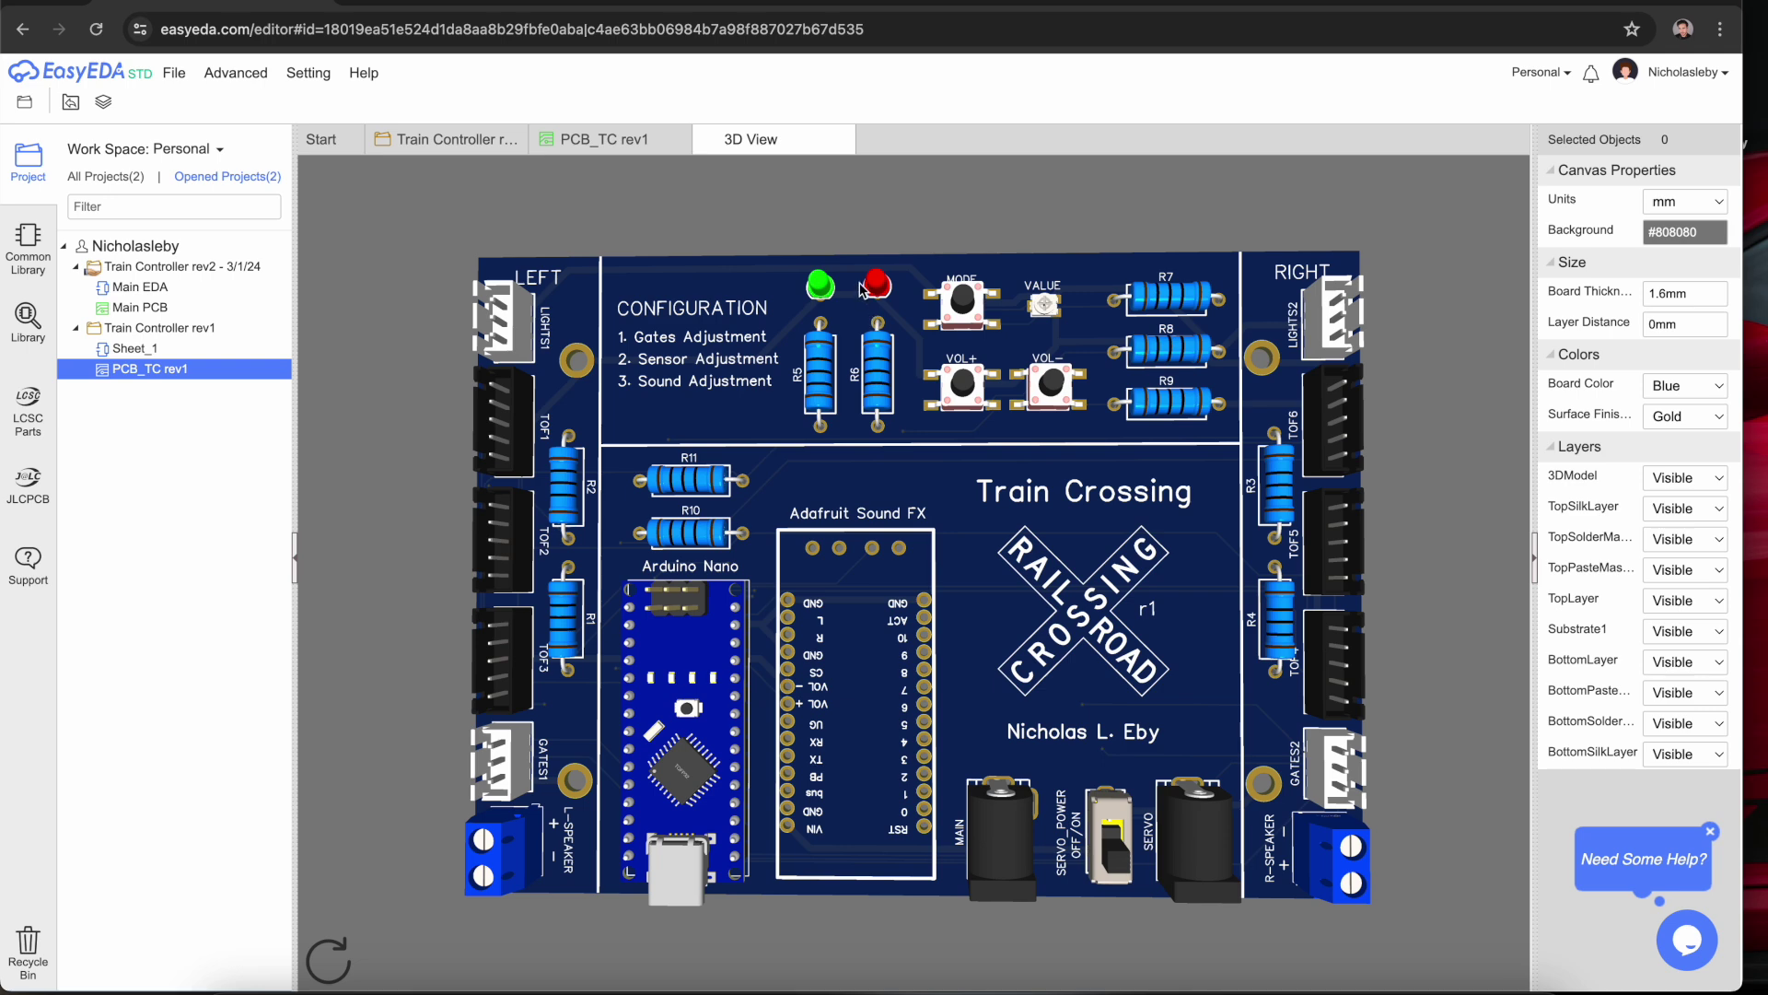
left_click(841, 139)
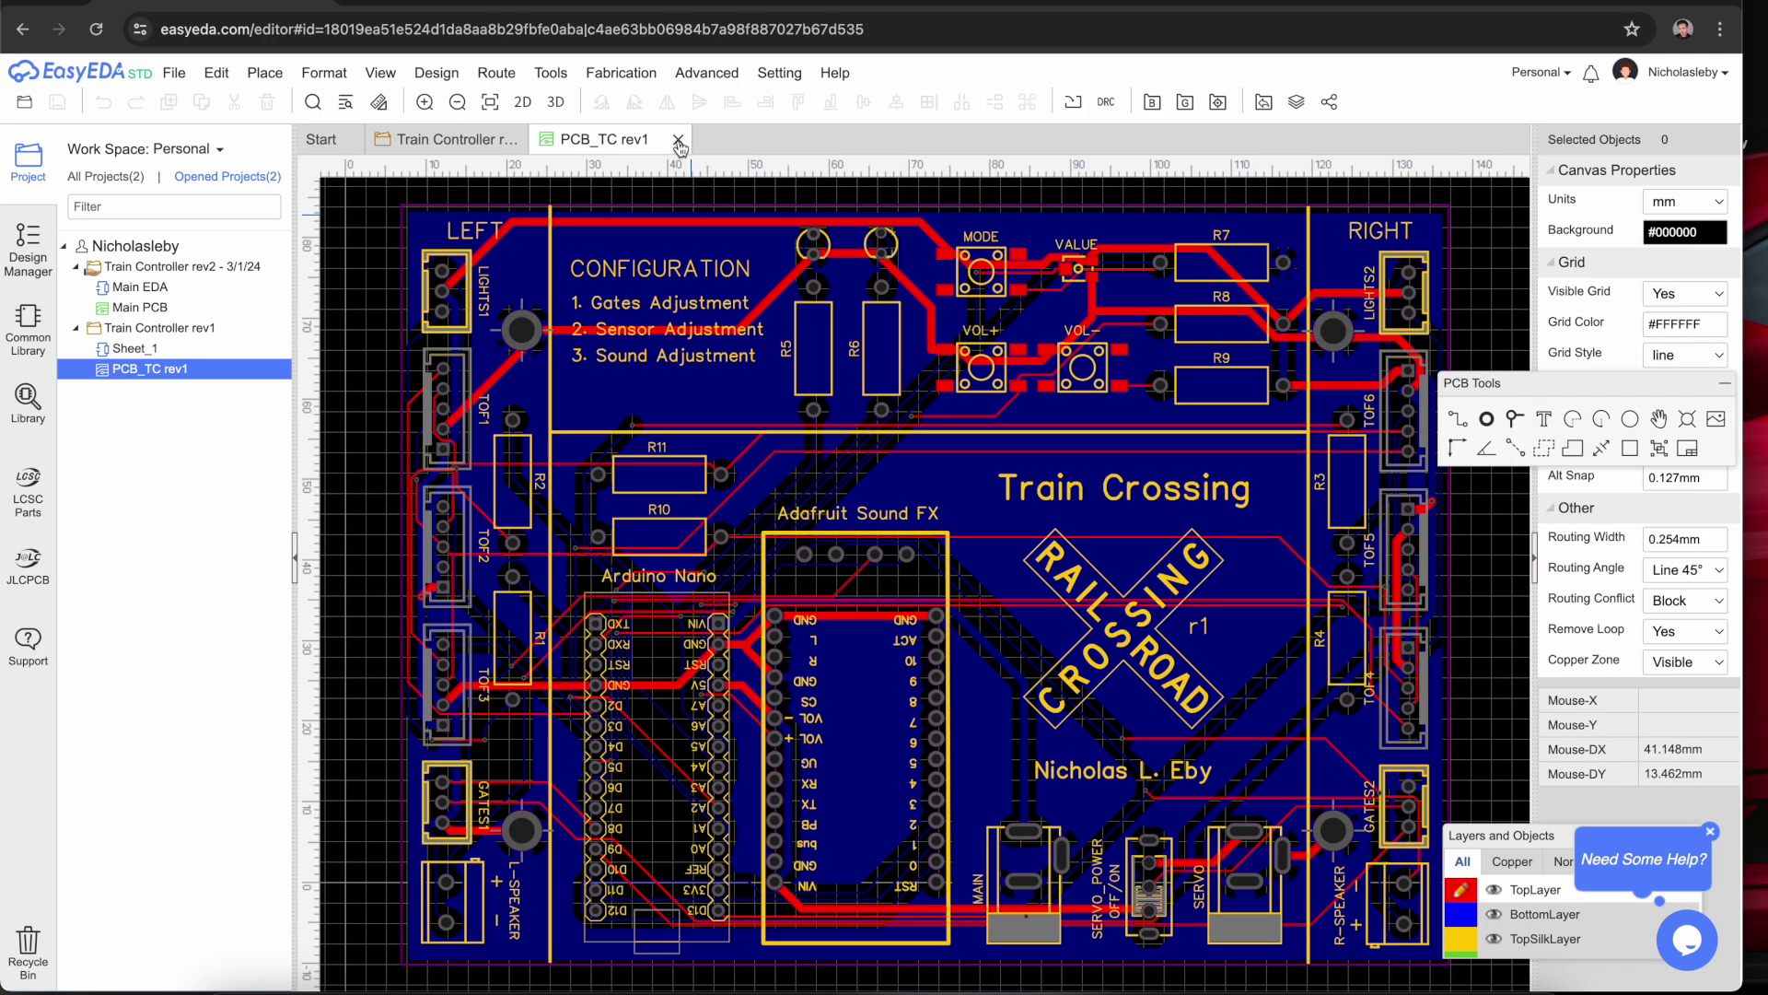
left_click(679, 140)
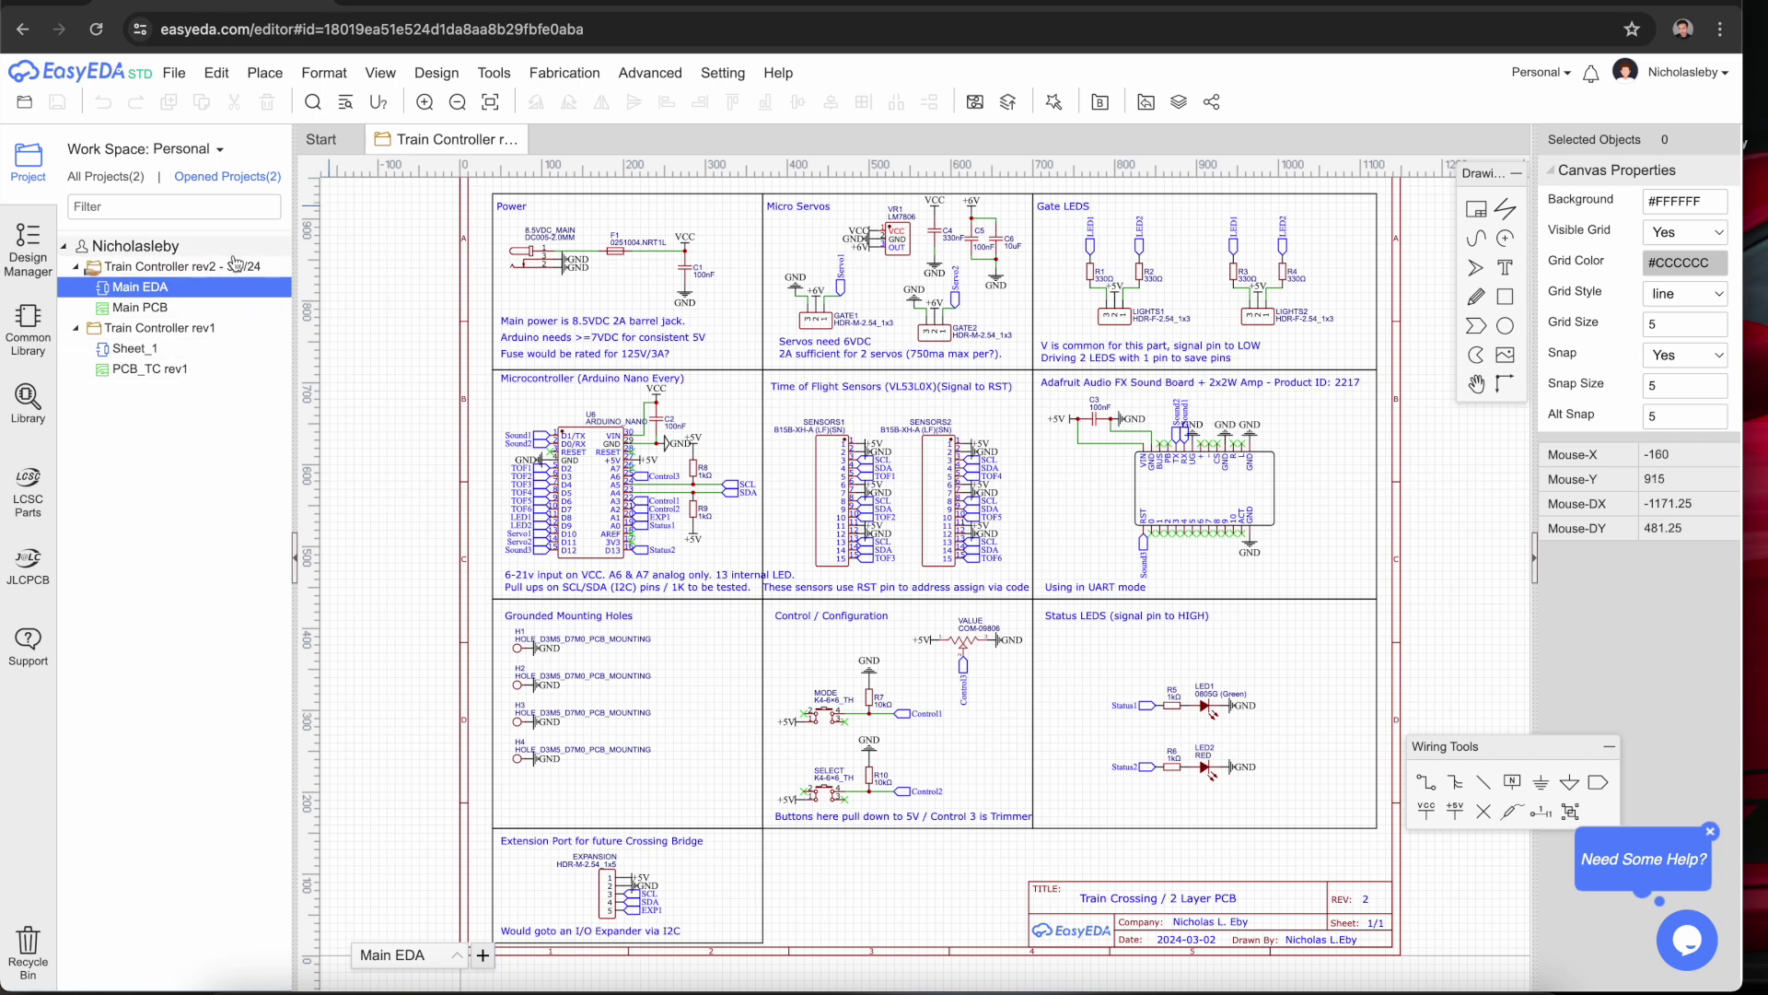
- Open the Main PCB of Train Controller rev2 and briefly compare it with the PCB_TC rev1 layout
left_click(155, 308)
double_click(157, 311)
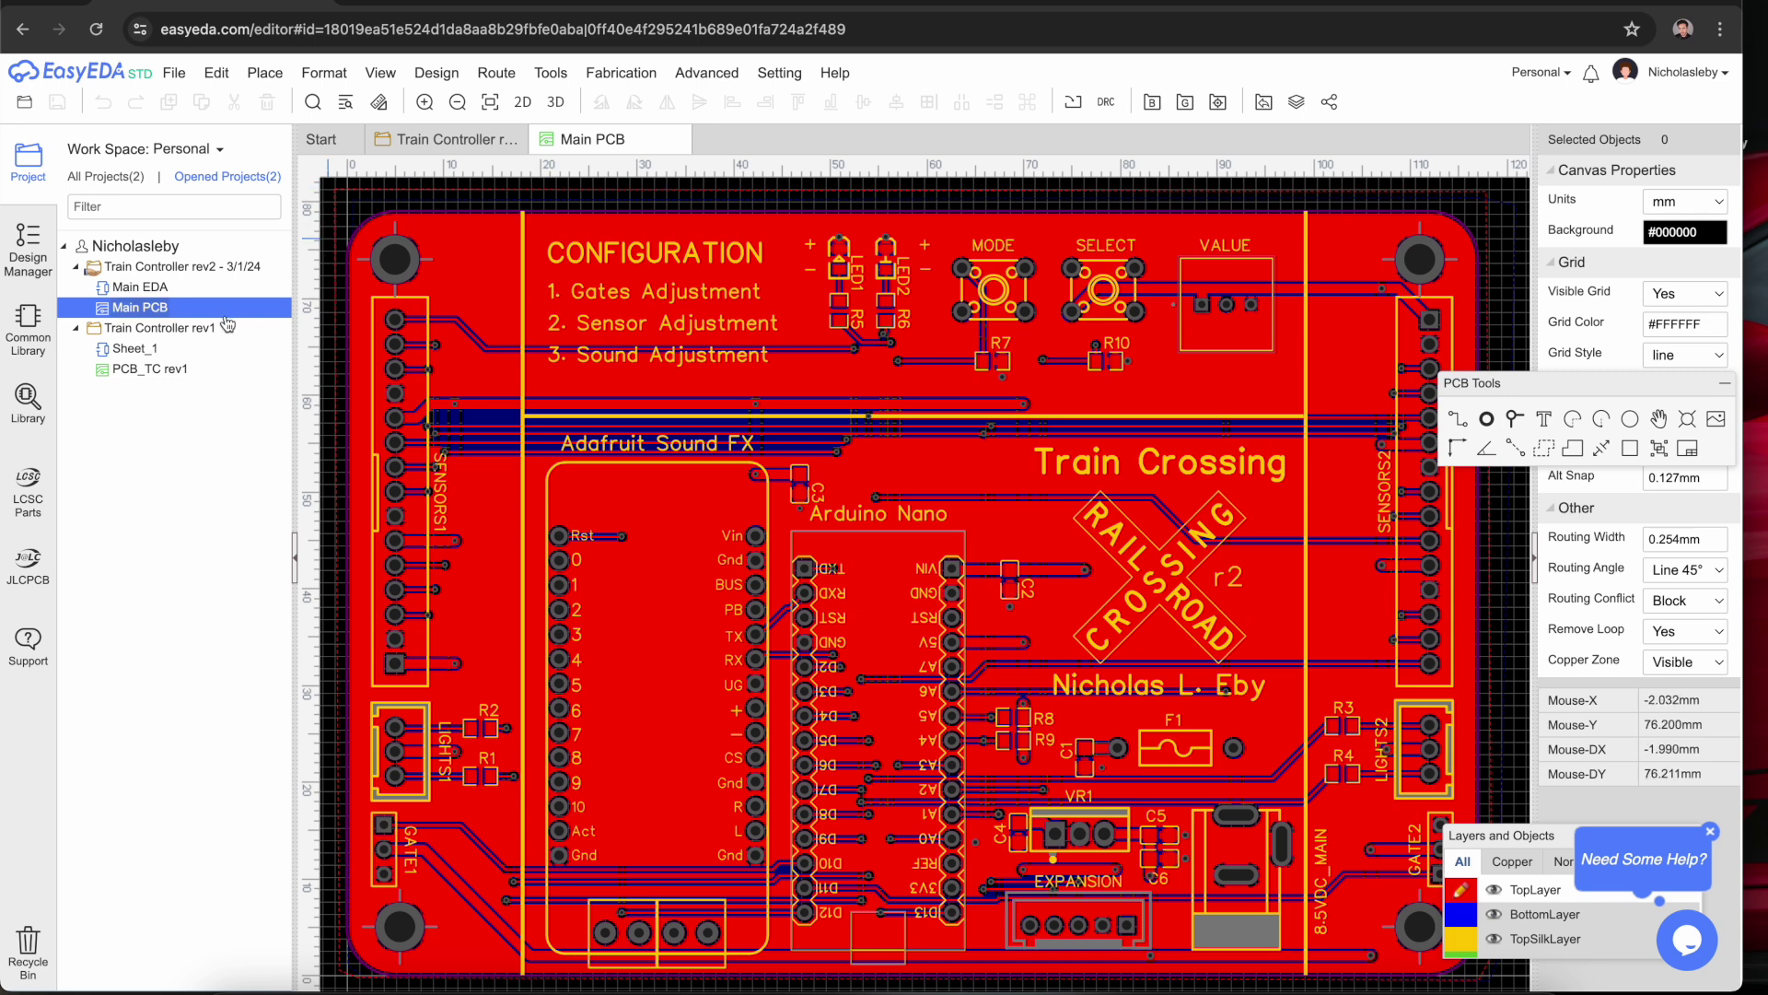
left_click(154, 372)
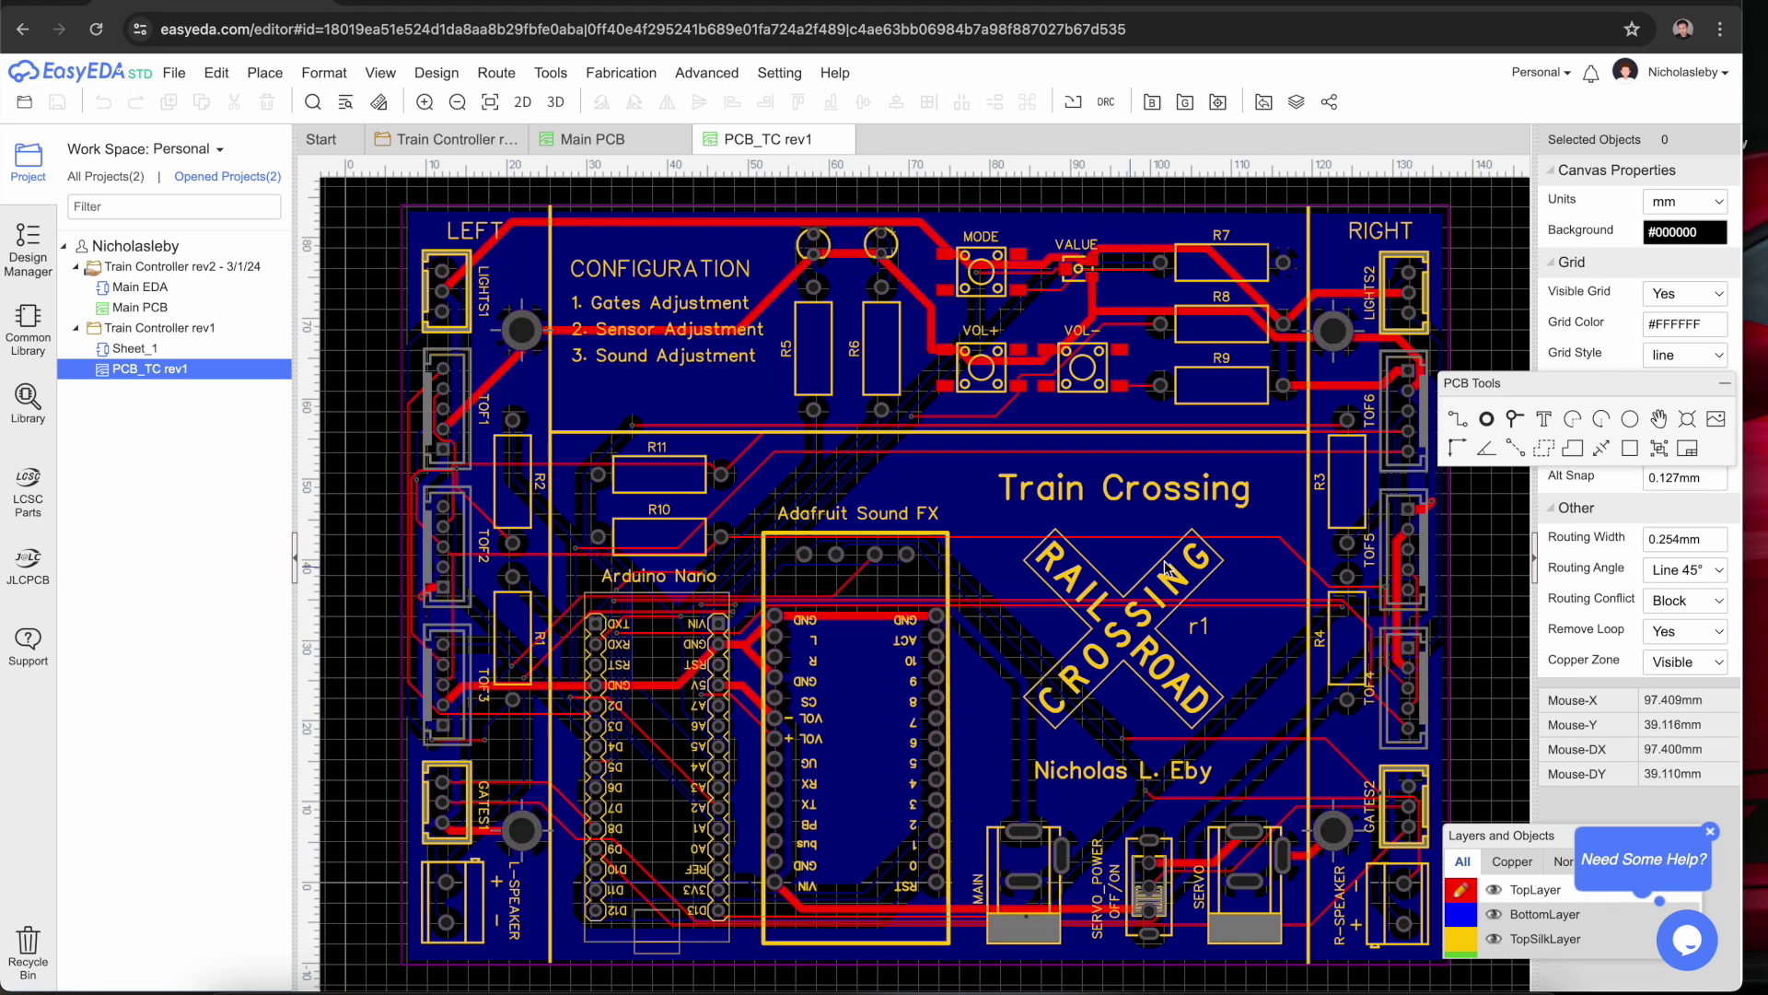
left_click(842, 139)
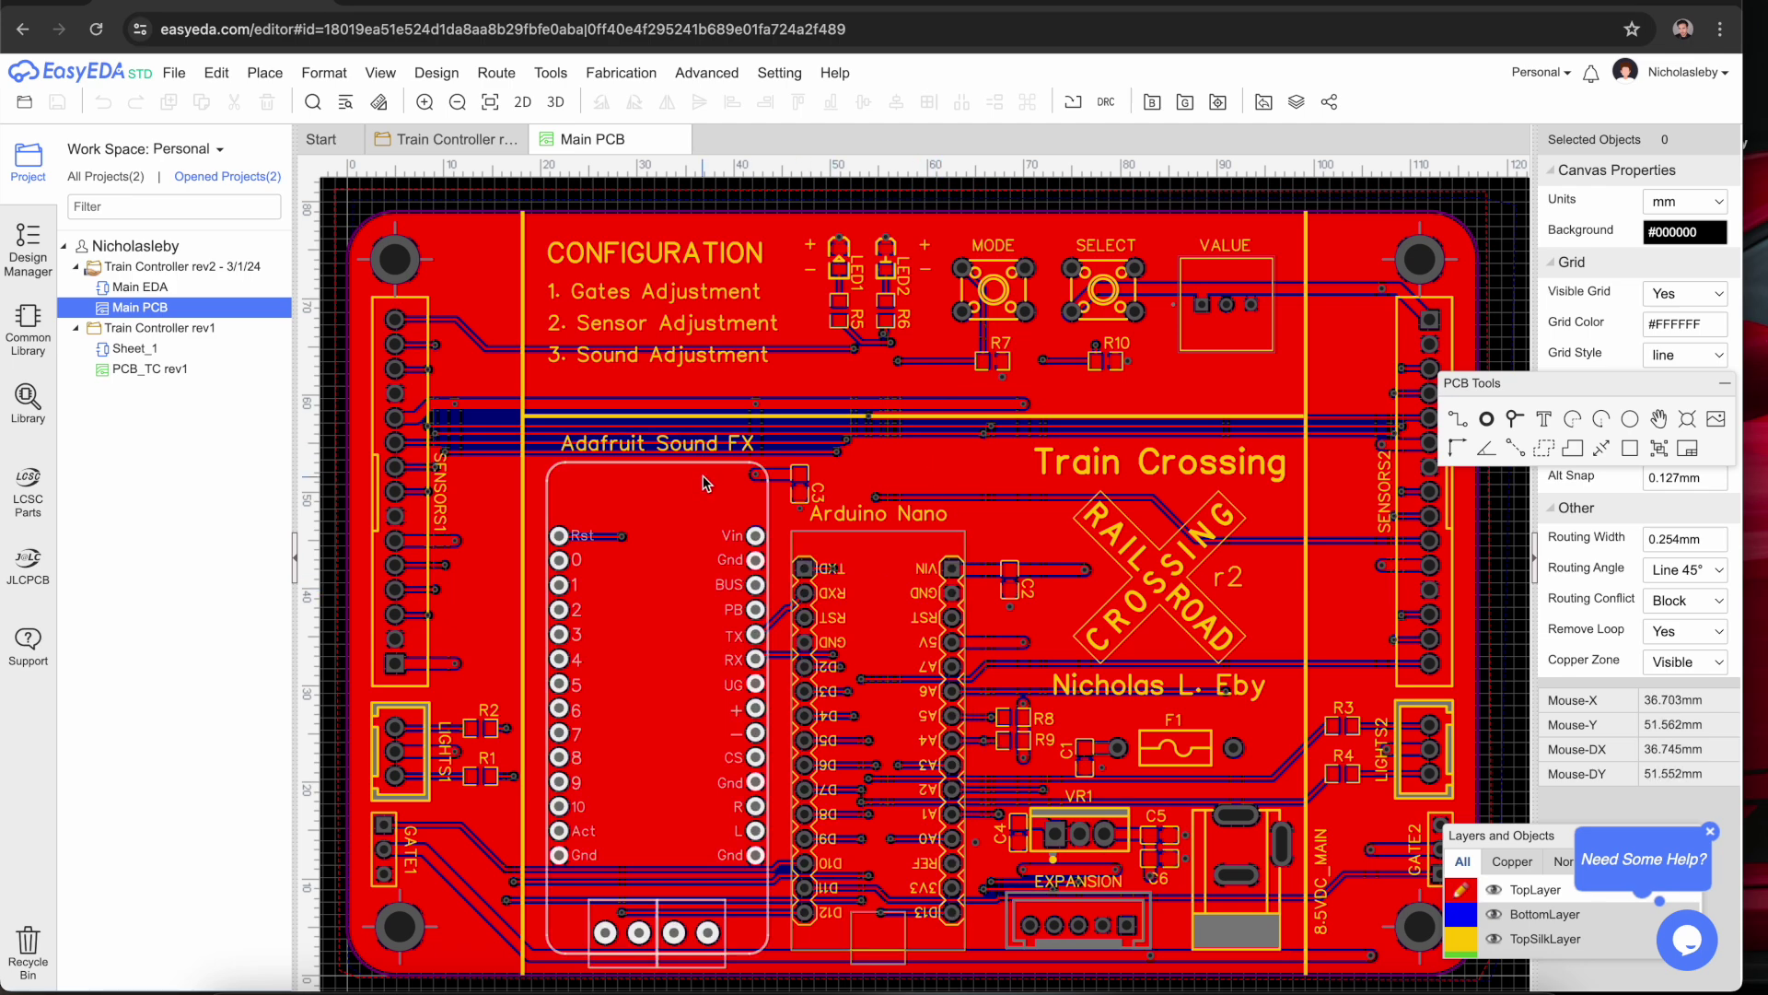
- Show the rev2 Main PCB in 3D and set its 3D models to Invisible
left_click(553, 102)
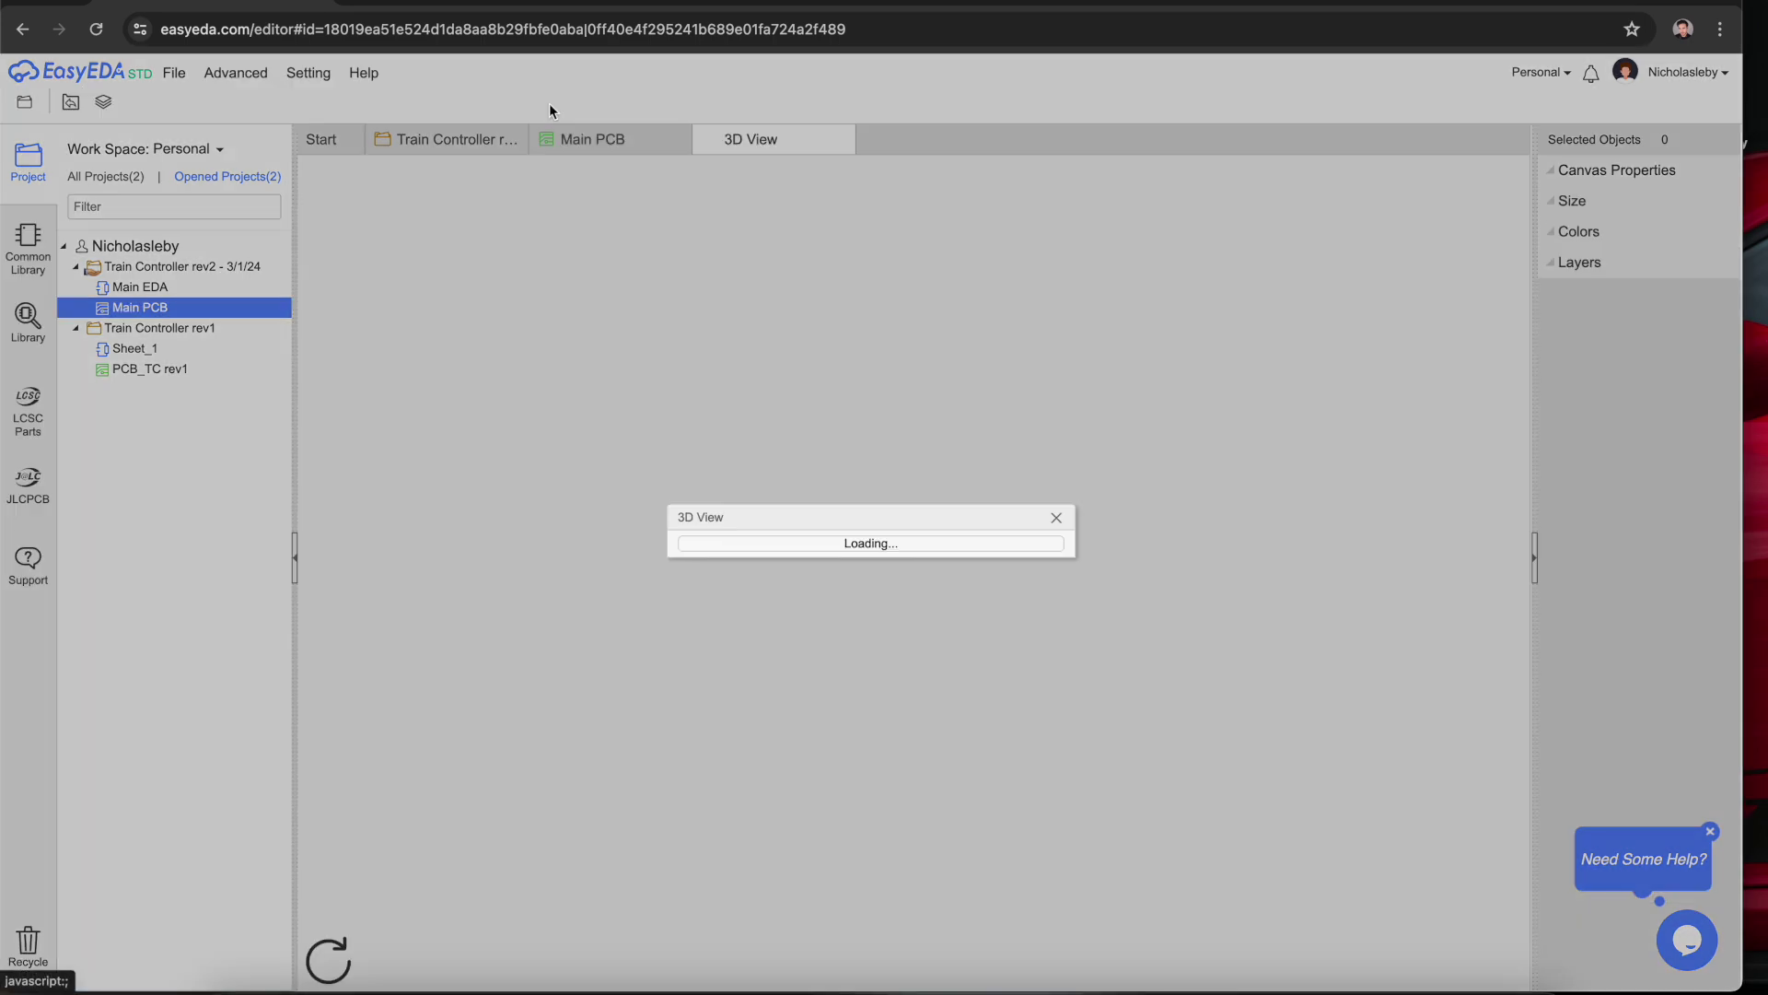
left_click_drag(840, 613, 1016, 578)
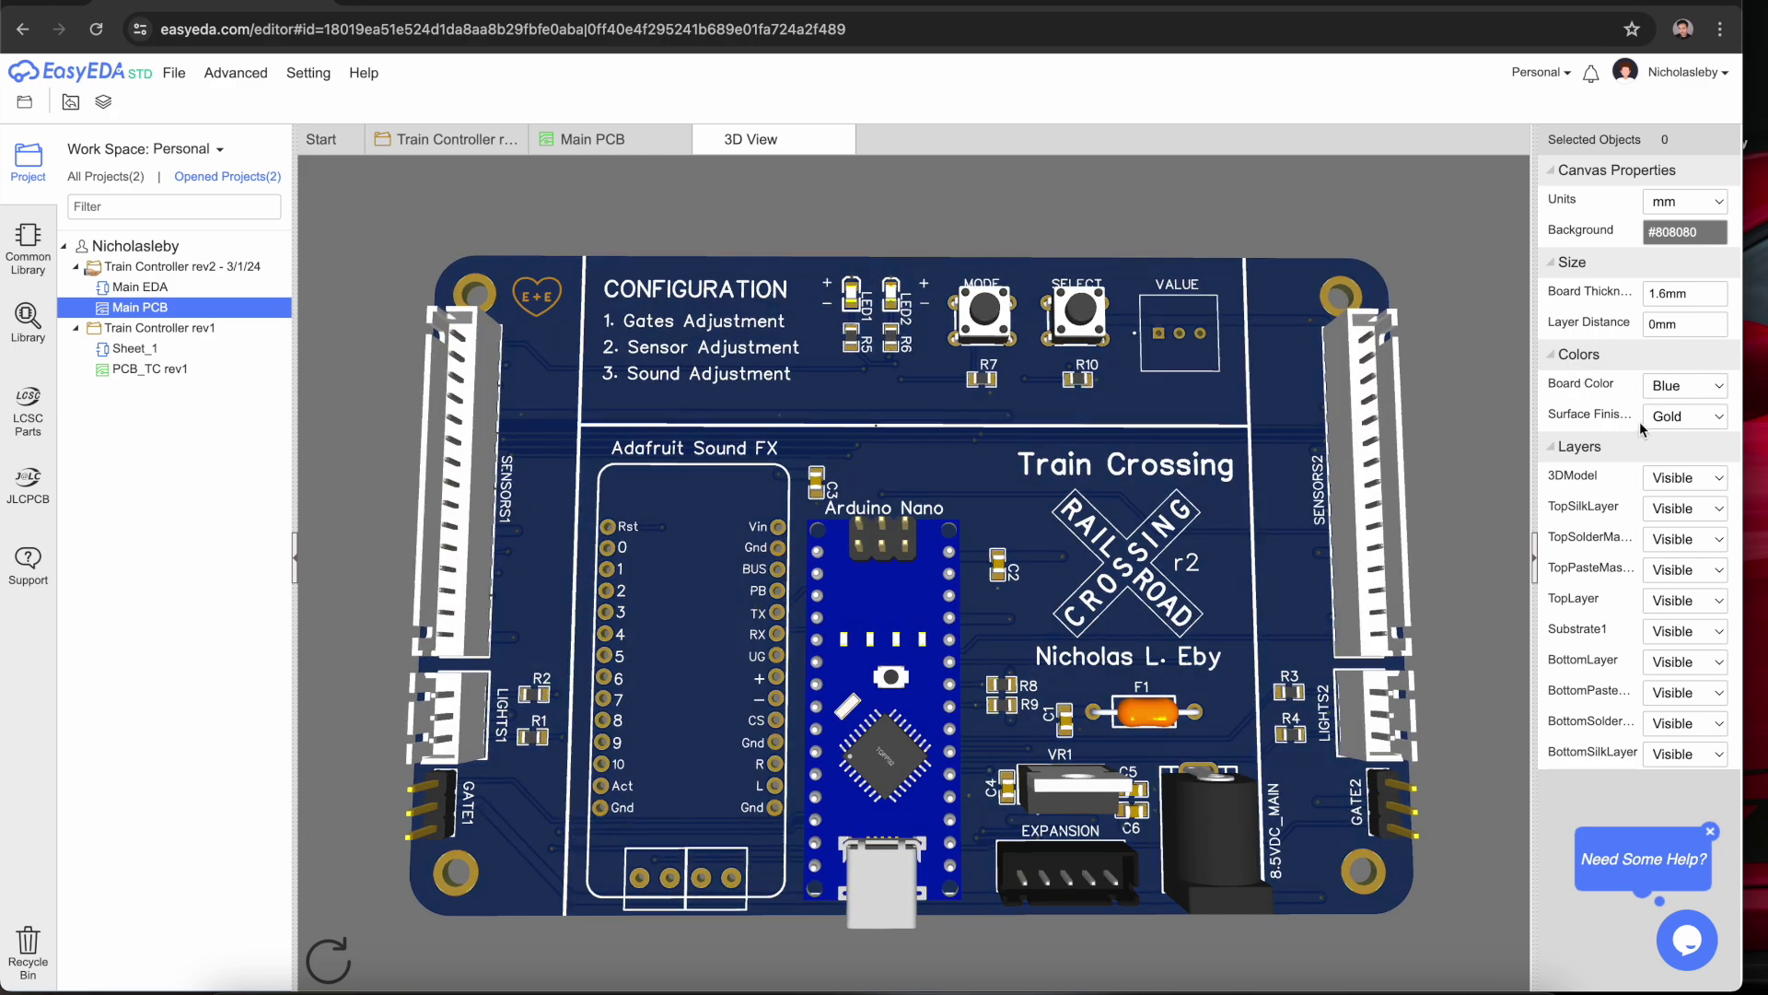
left_click(1669, 479)
left_click(1674, 503)
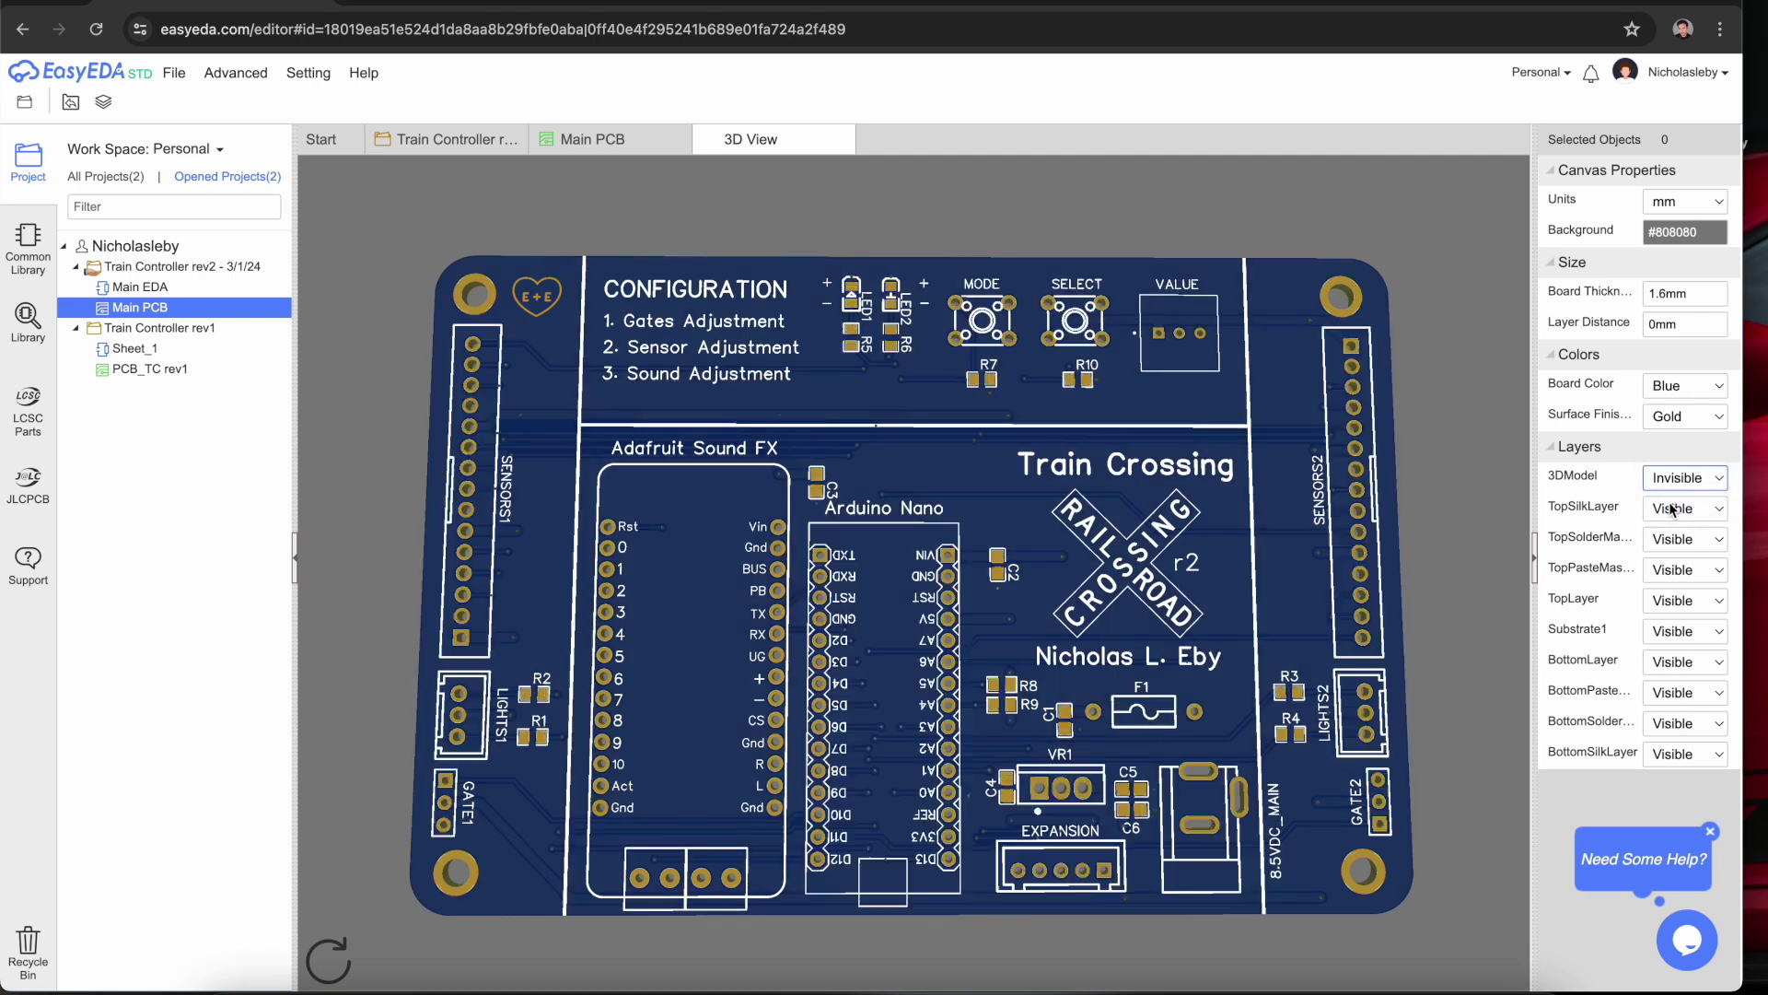
- Preview the board with a Black board color and a Silver surface finish
left_click(1698, 388)
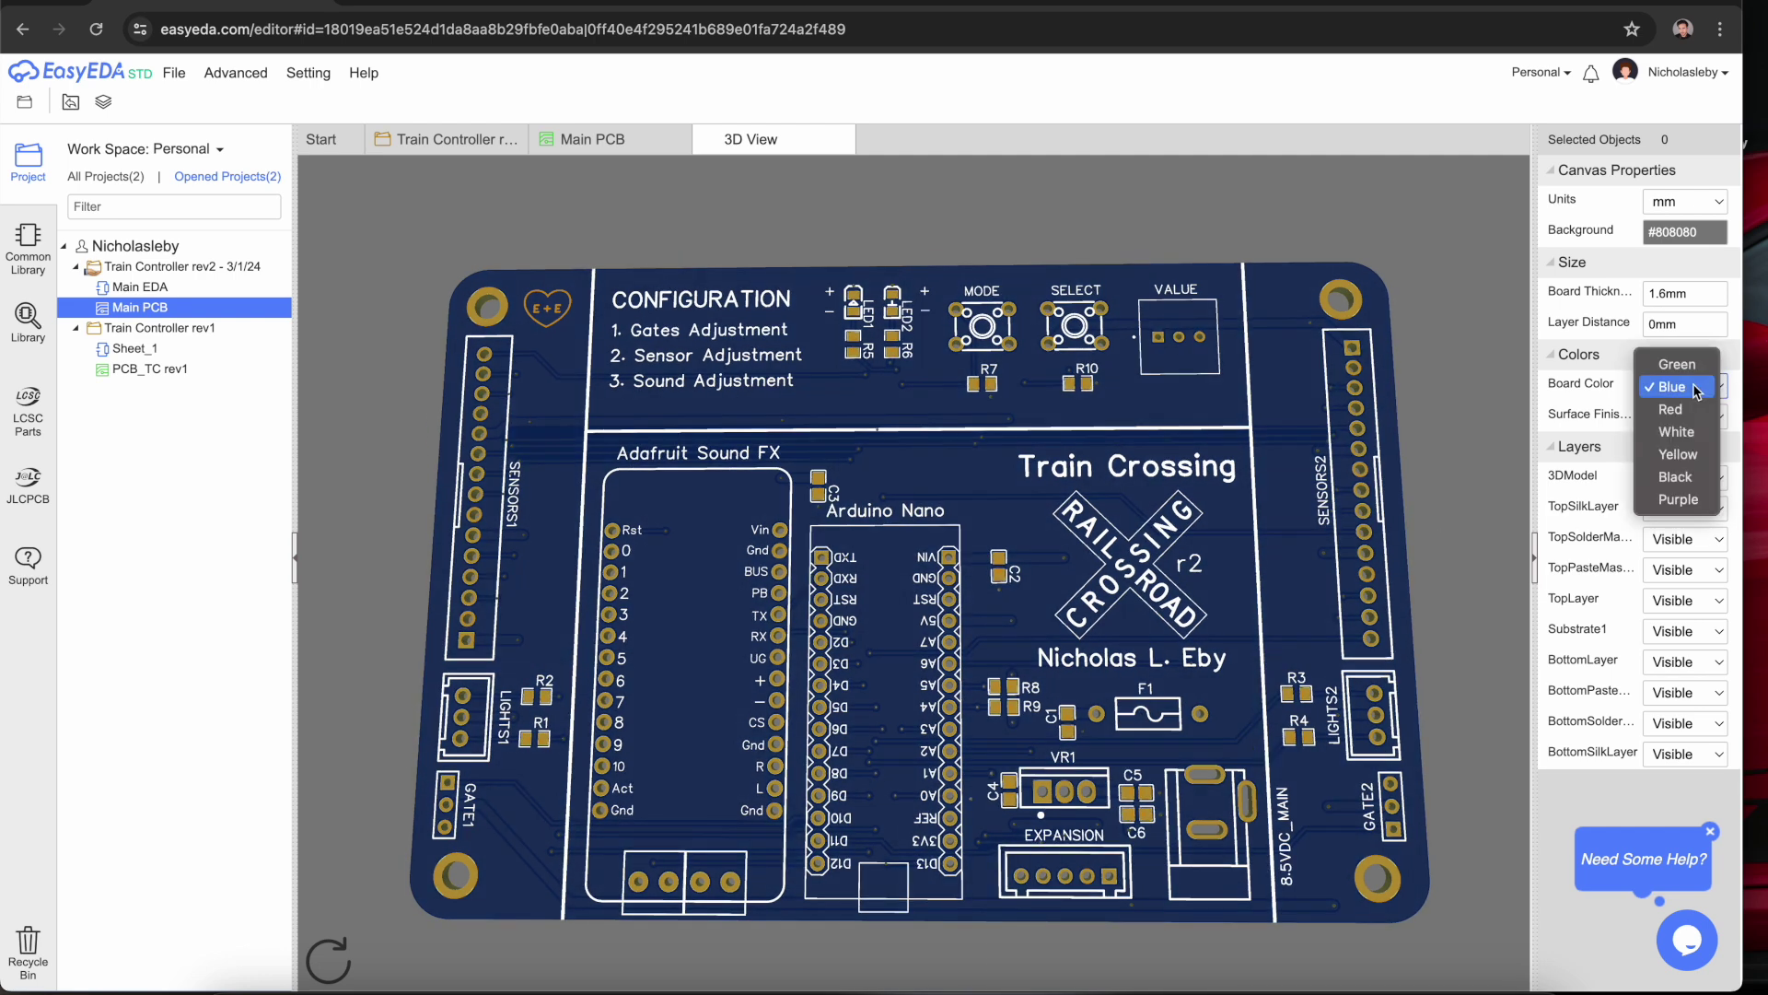
left_click(1671, 475)
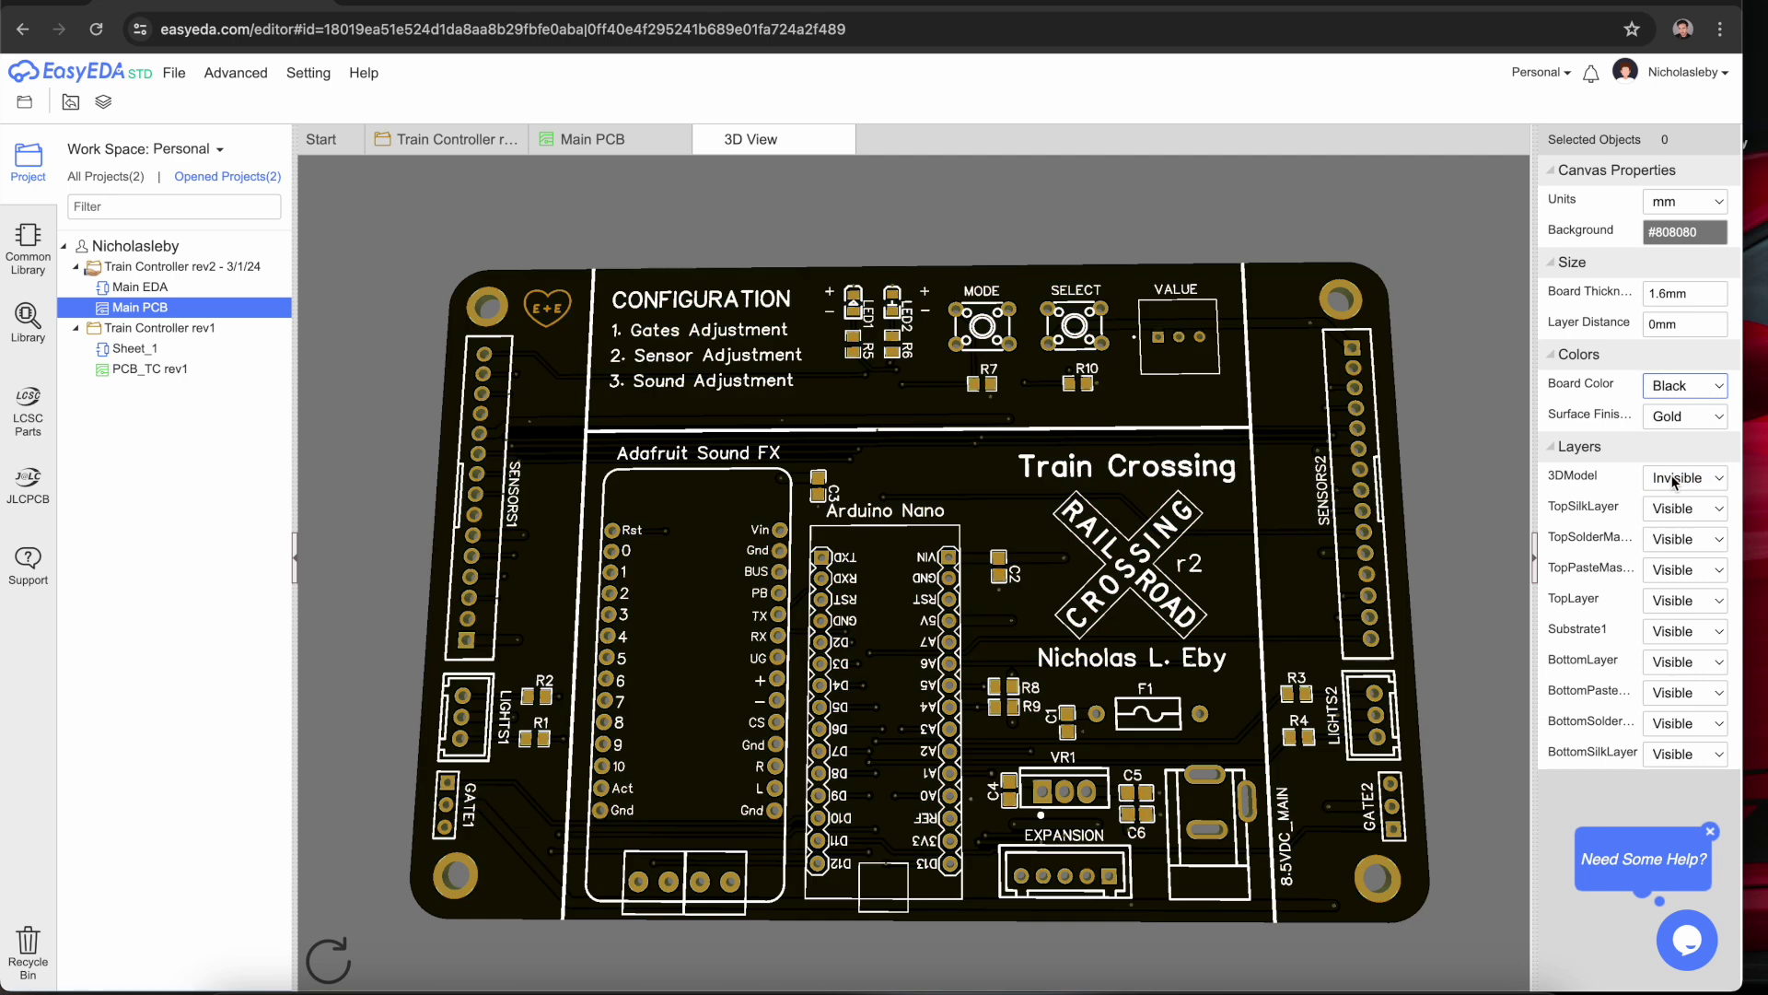
left_click(1679, 419)
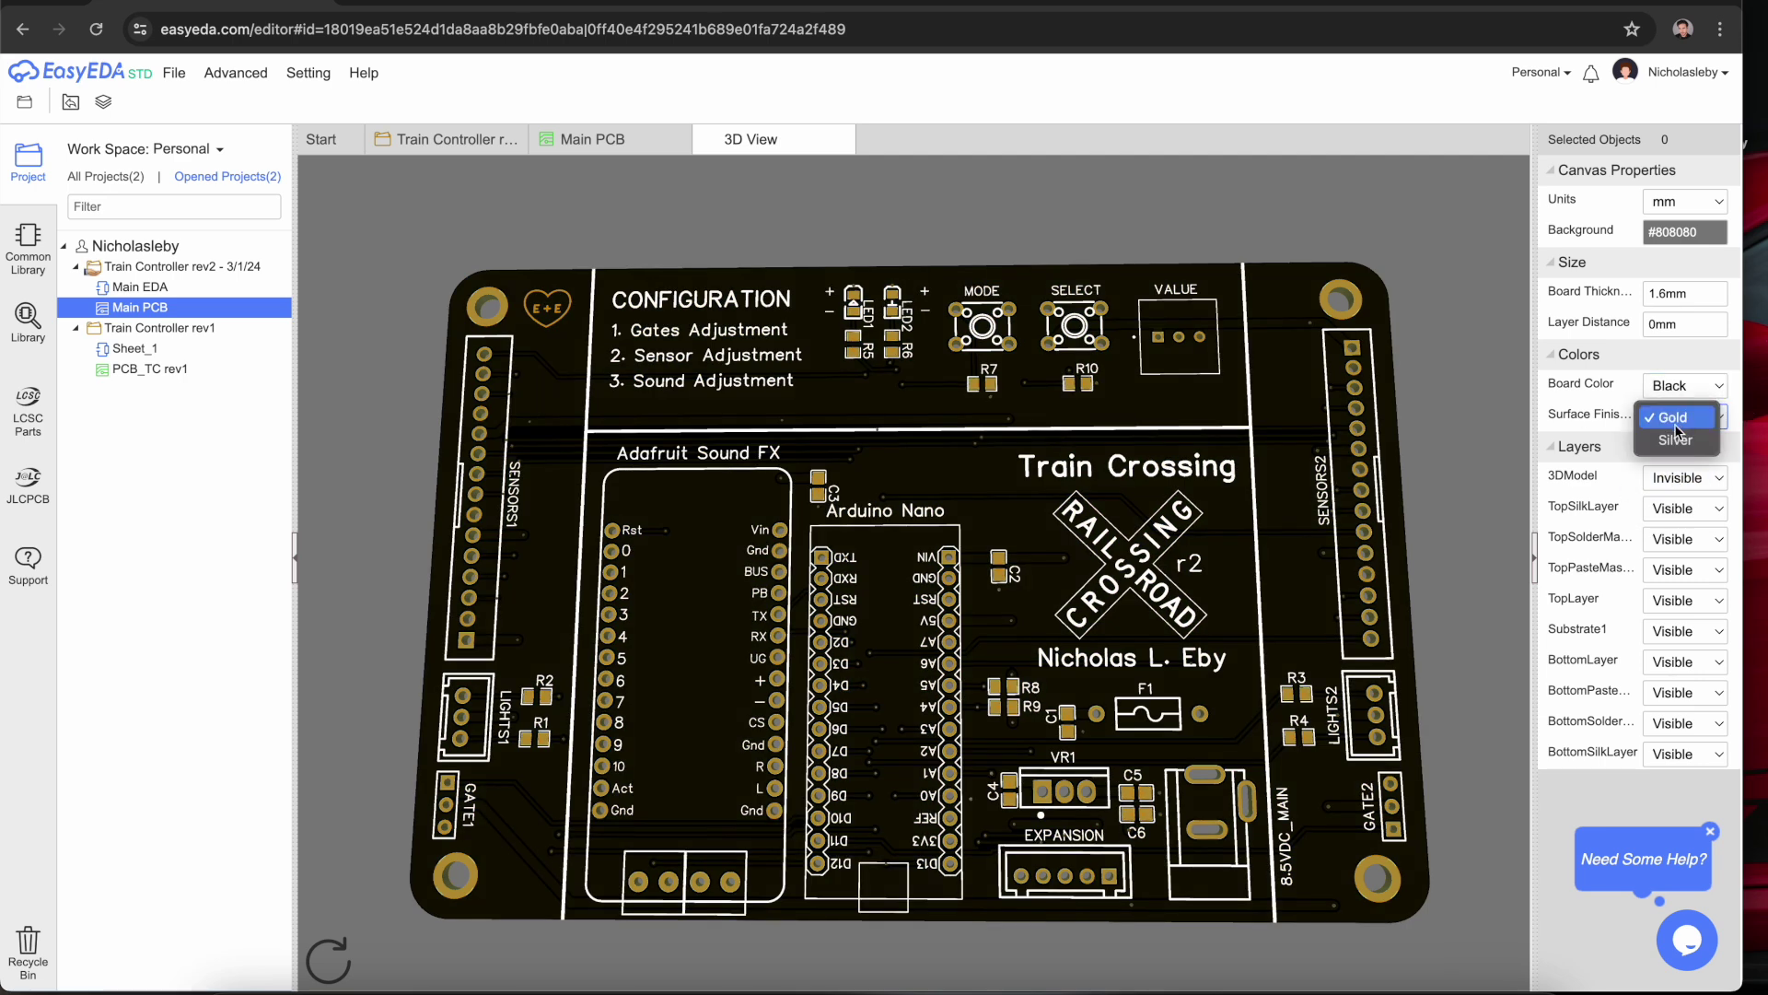
left_click(1675, 441)
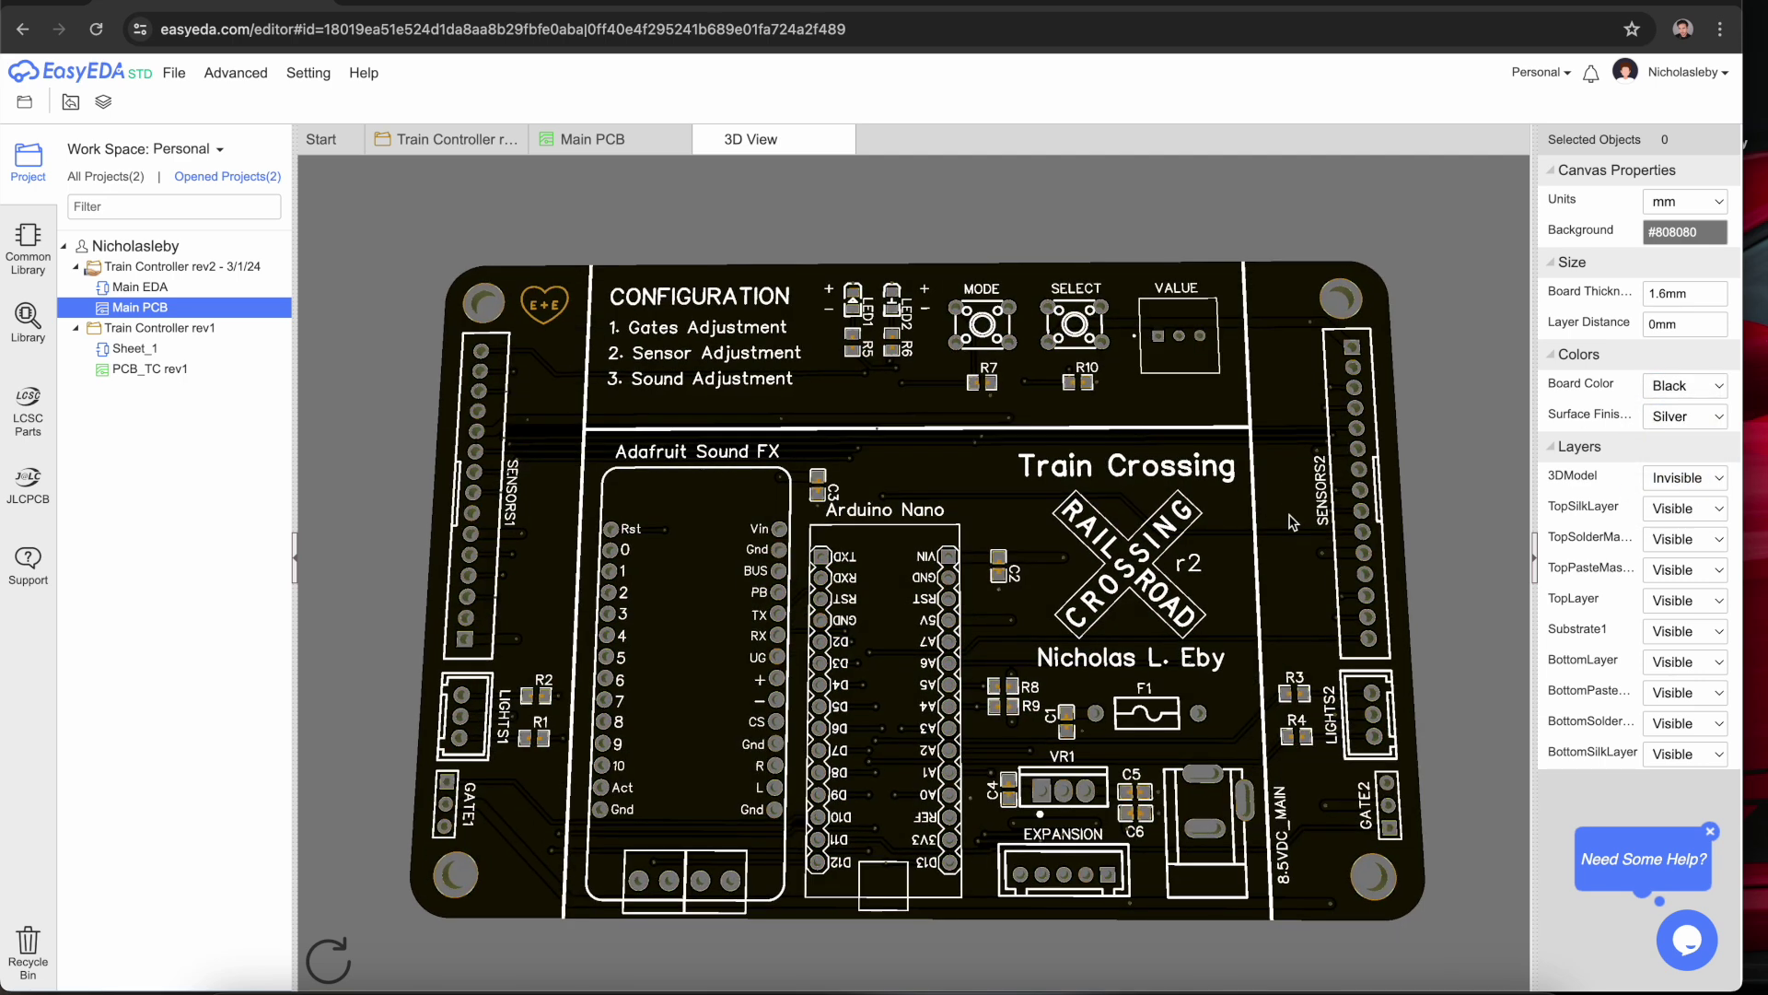
- Set the surface finish back to Gold and the board color back to Blue
left_click(1685, 416)
left_click(1687, 403)
left_click(1687, 395)
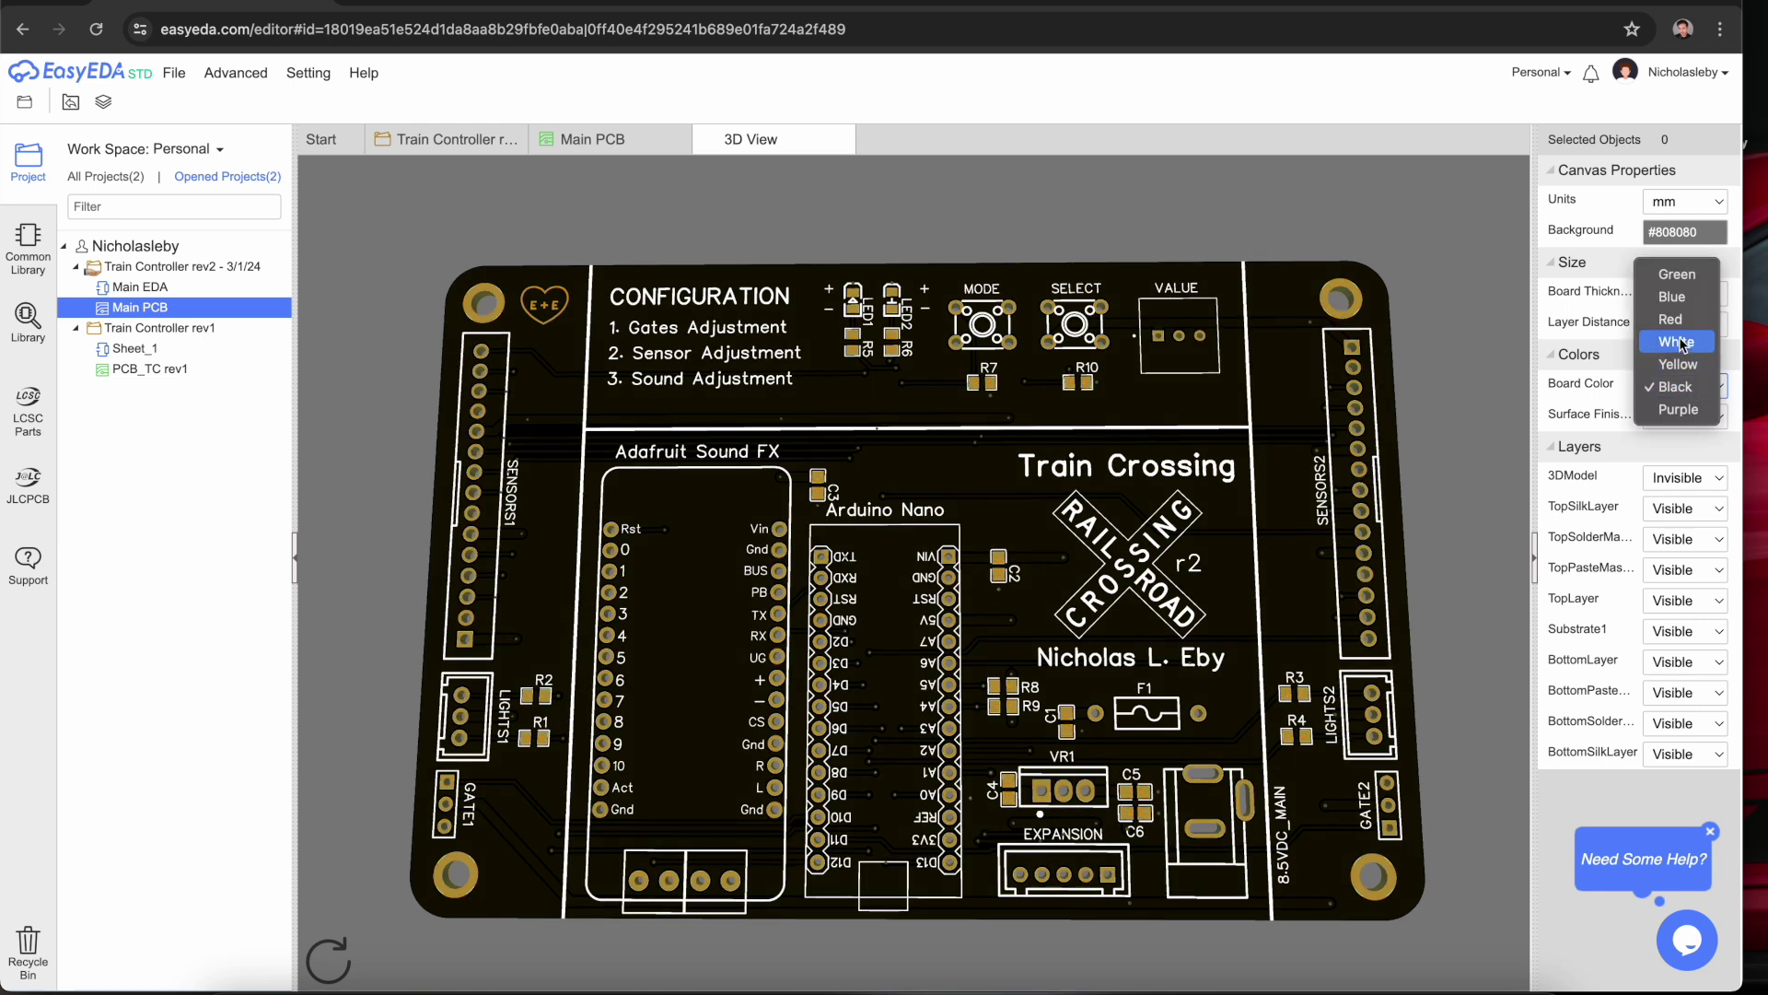
key("Escape")
- Set the 3D models to Visible and inspect the populated rev2 board from several angles
left_click(1695, 477)
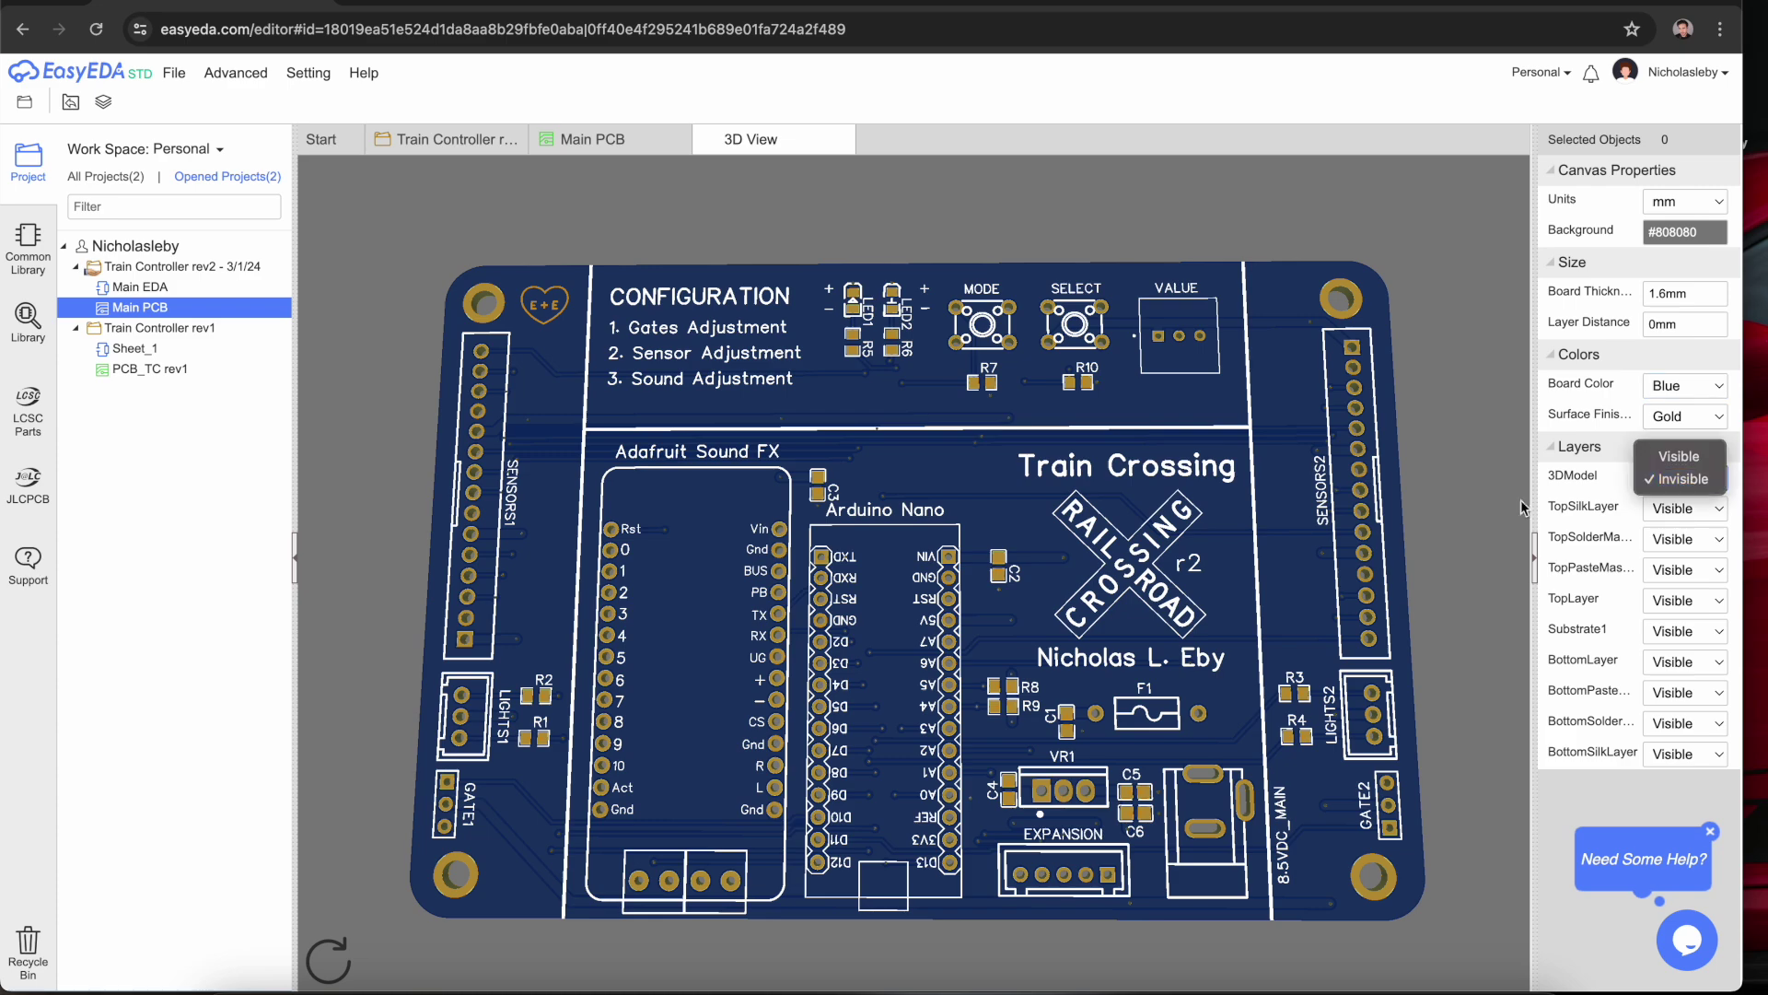
left_click(1717, 458)
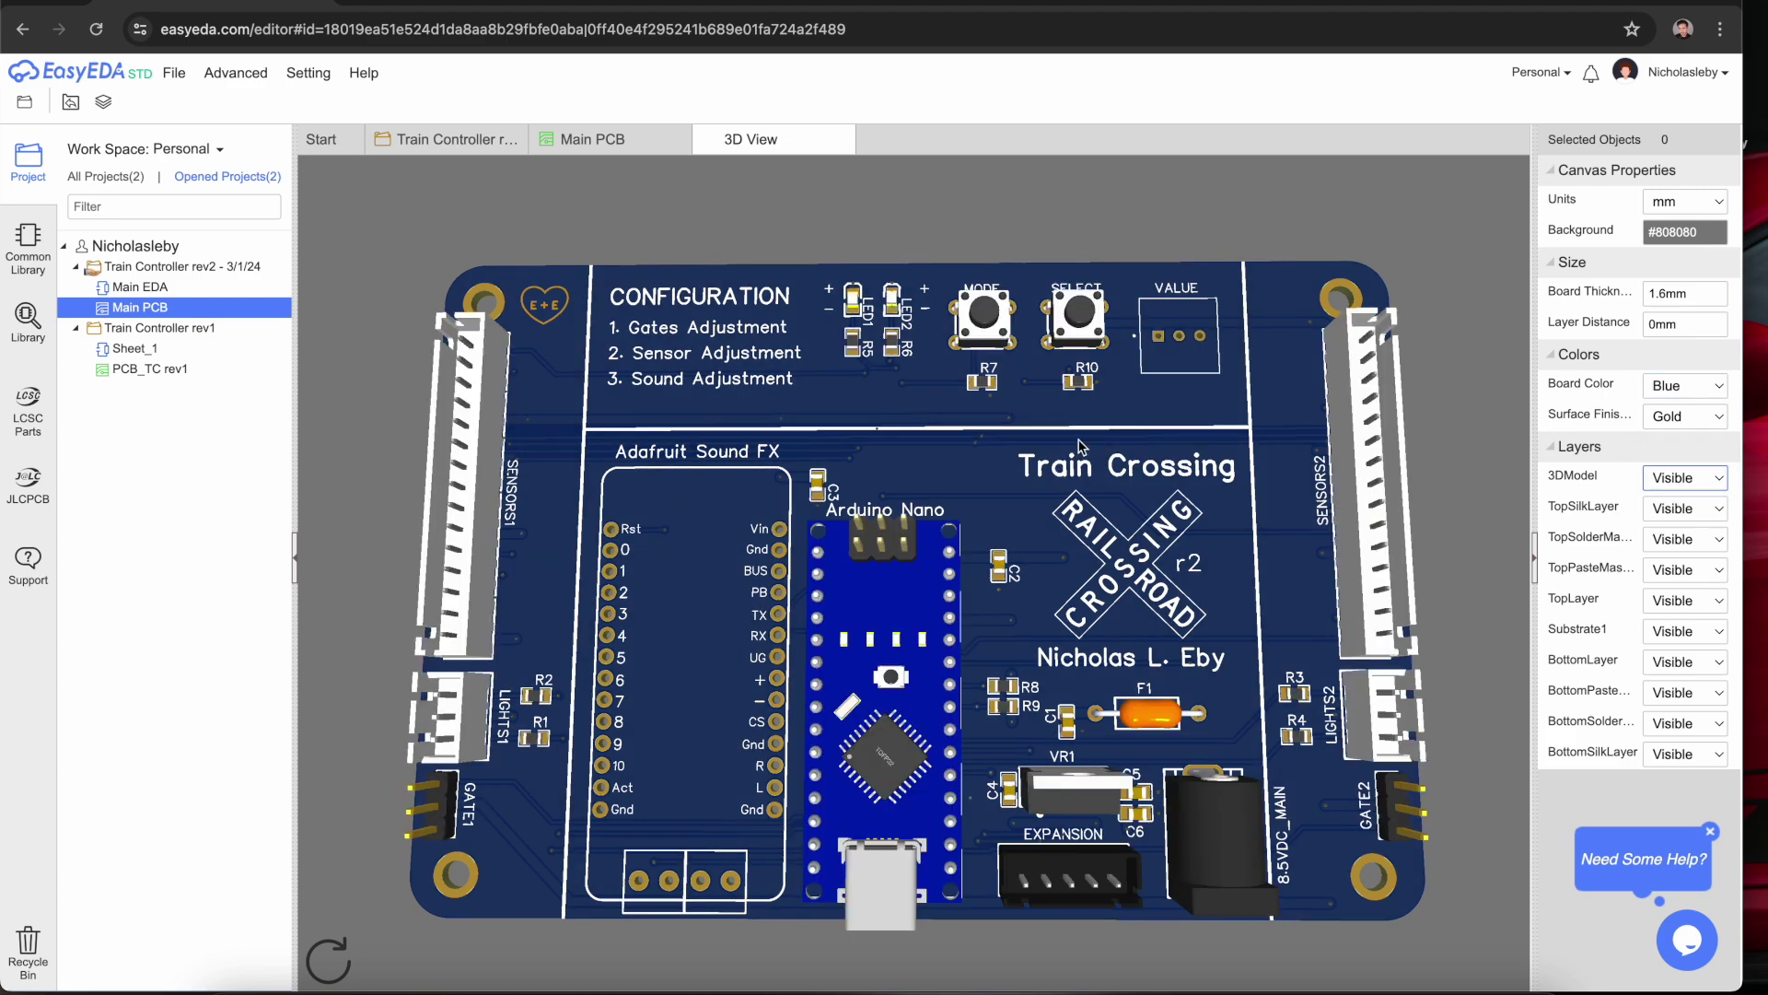
left_click_drag(898, 516, 1153, 737)
left_click_drag(667, 532, 827, 614)
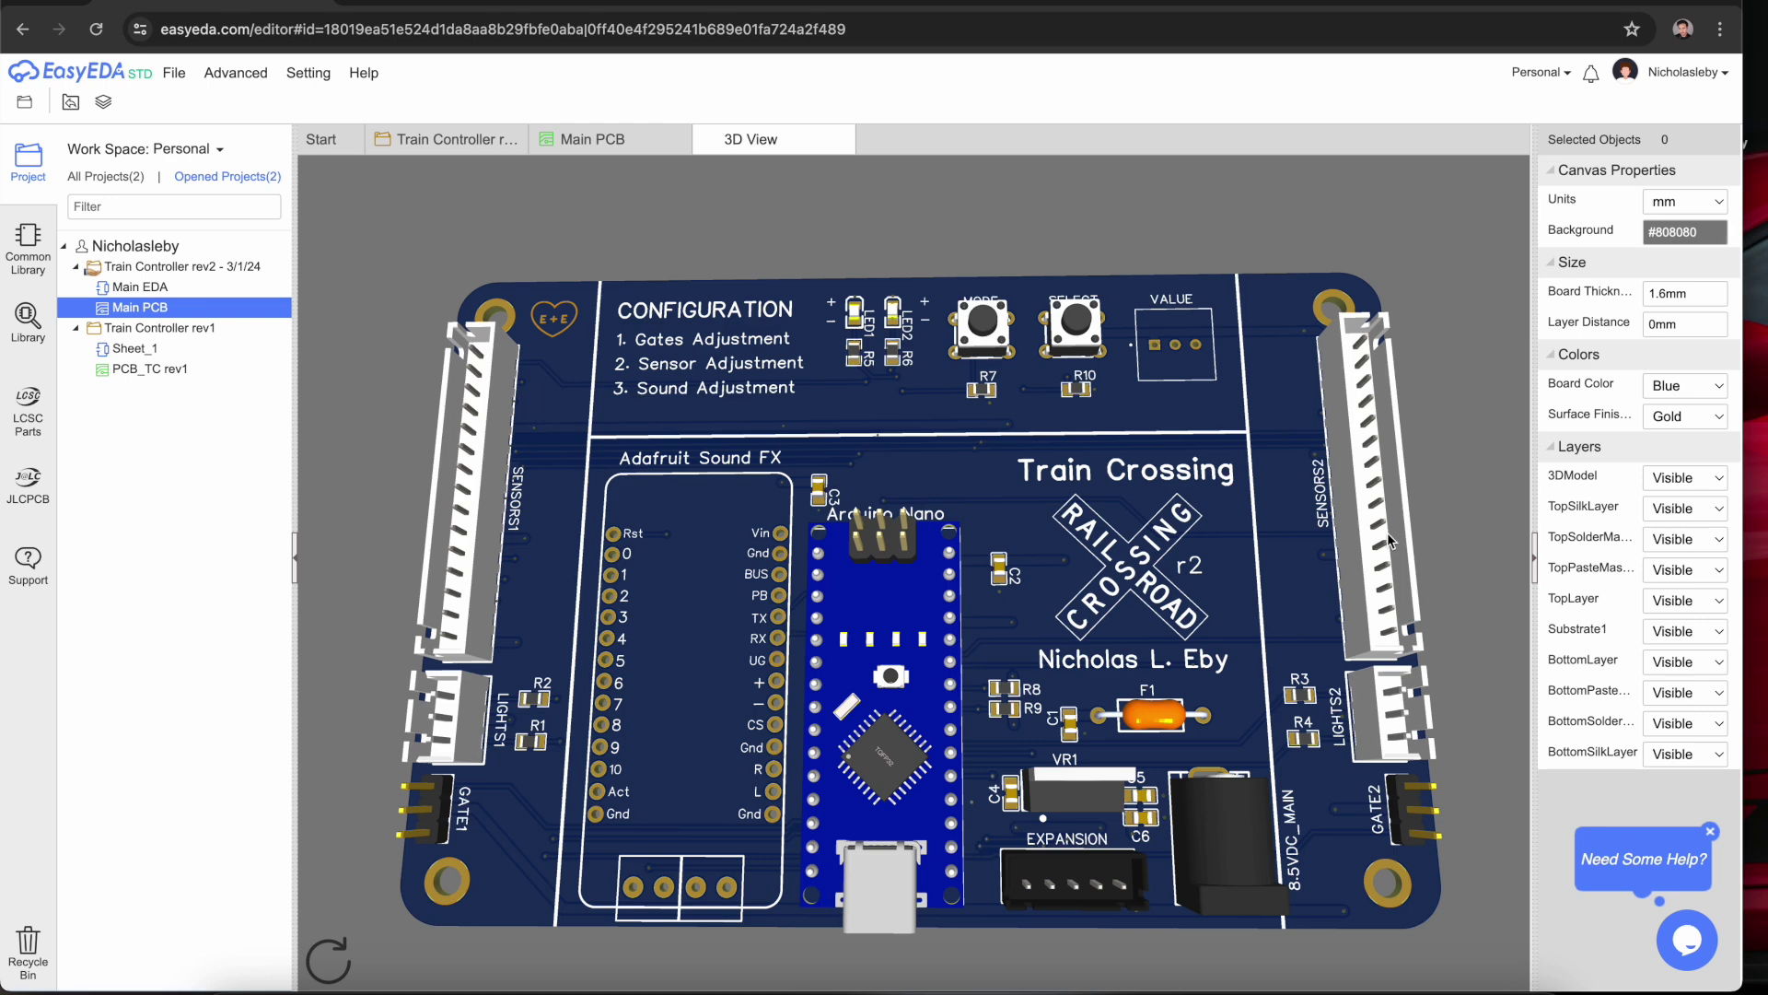
left_click_drag(1376, 478, 1371, 428)
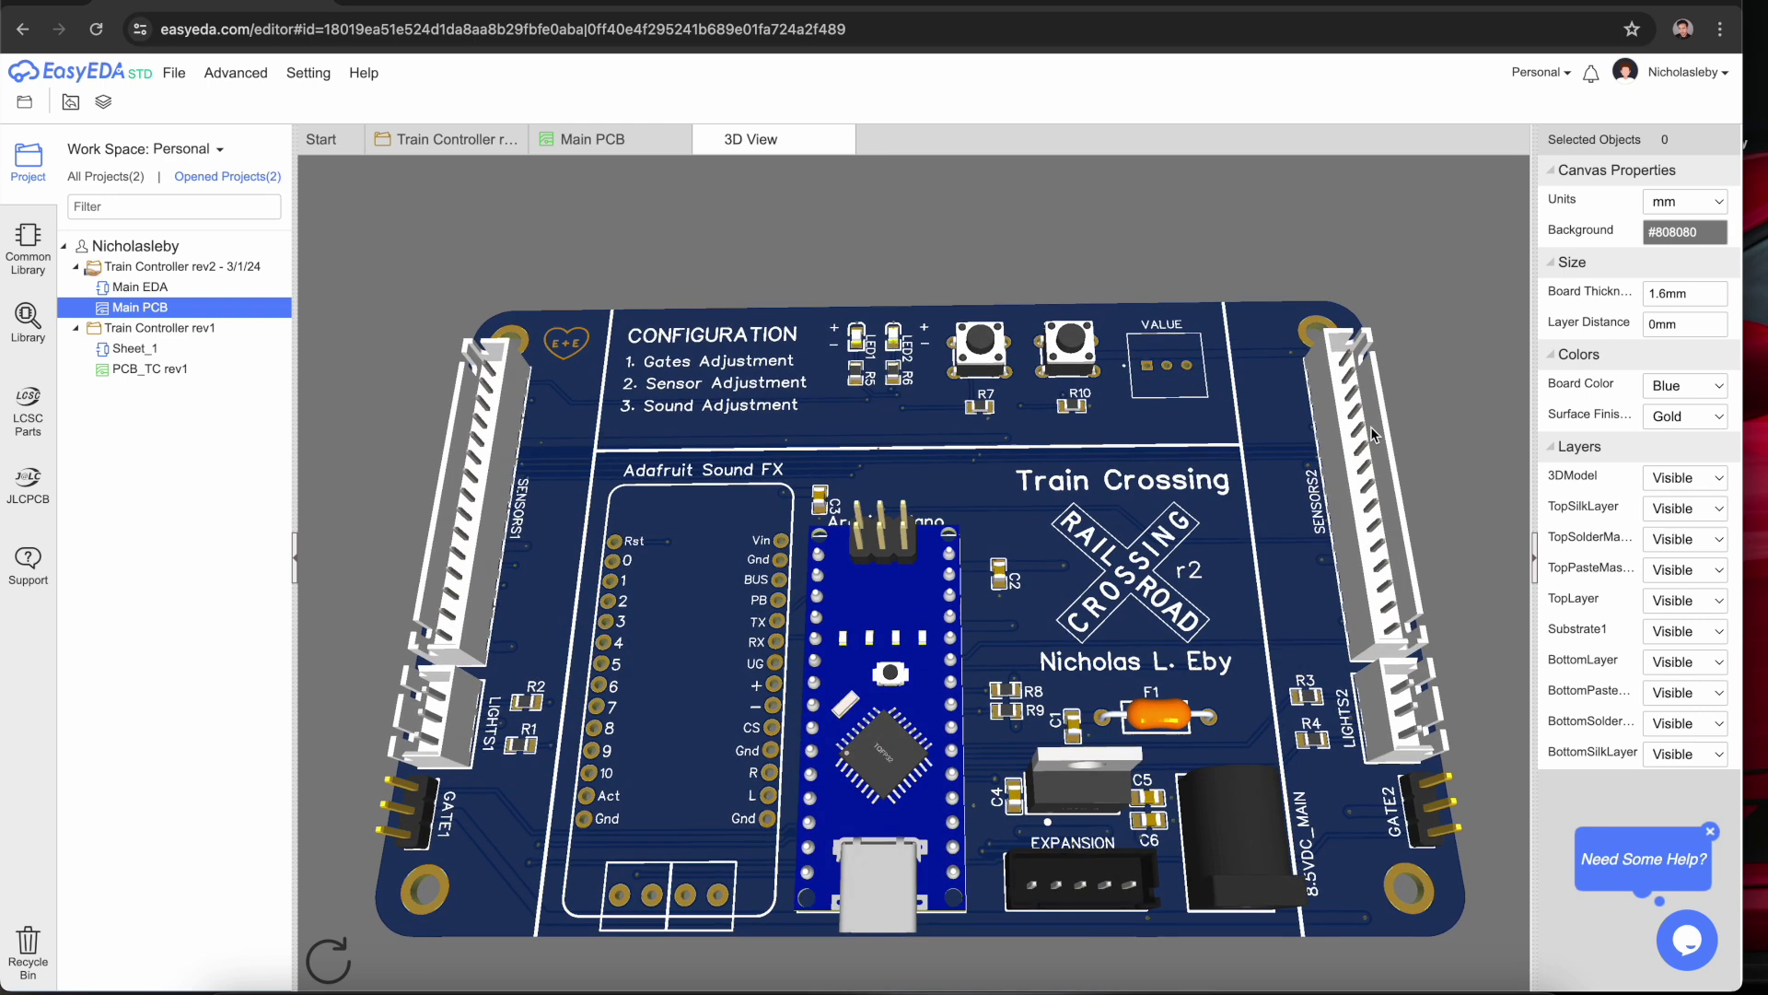
- Inspect the populated rev2 board's connectors, buttons, value trimmer and configuration area from low and overhead 3D angles
left_click_drag(1032, 621, 1052, 465)
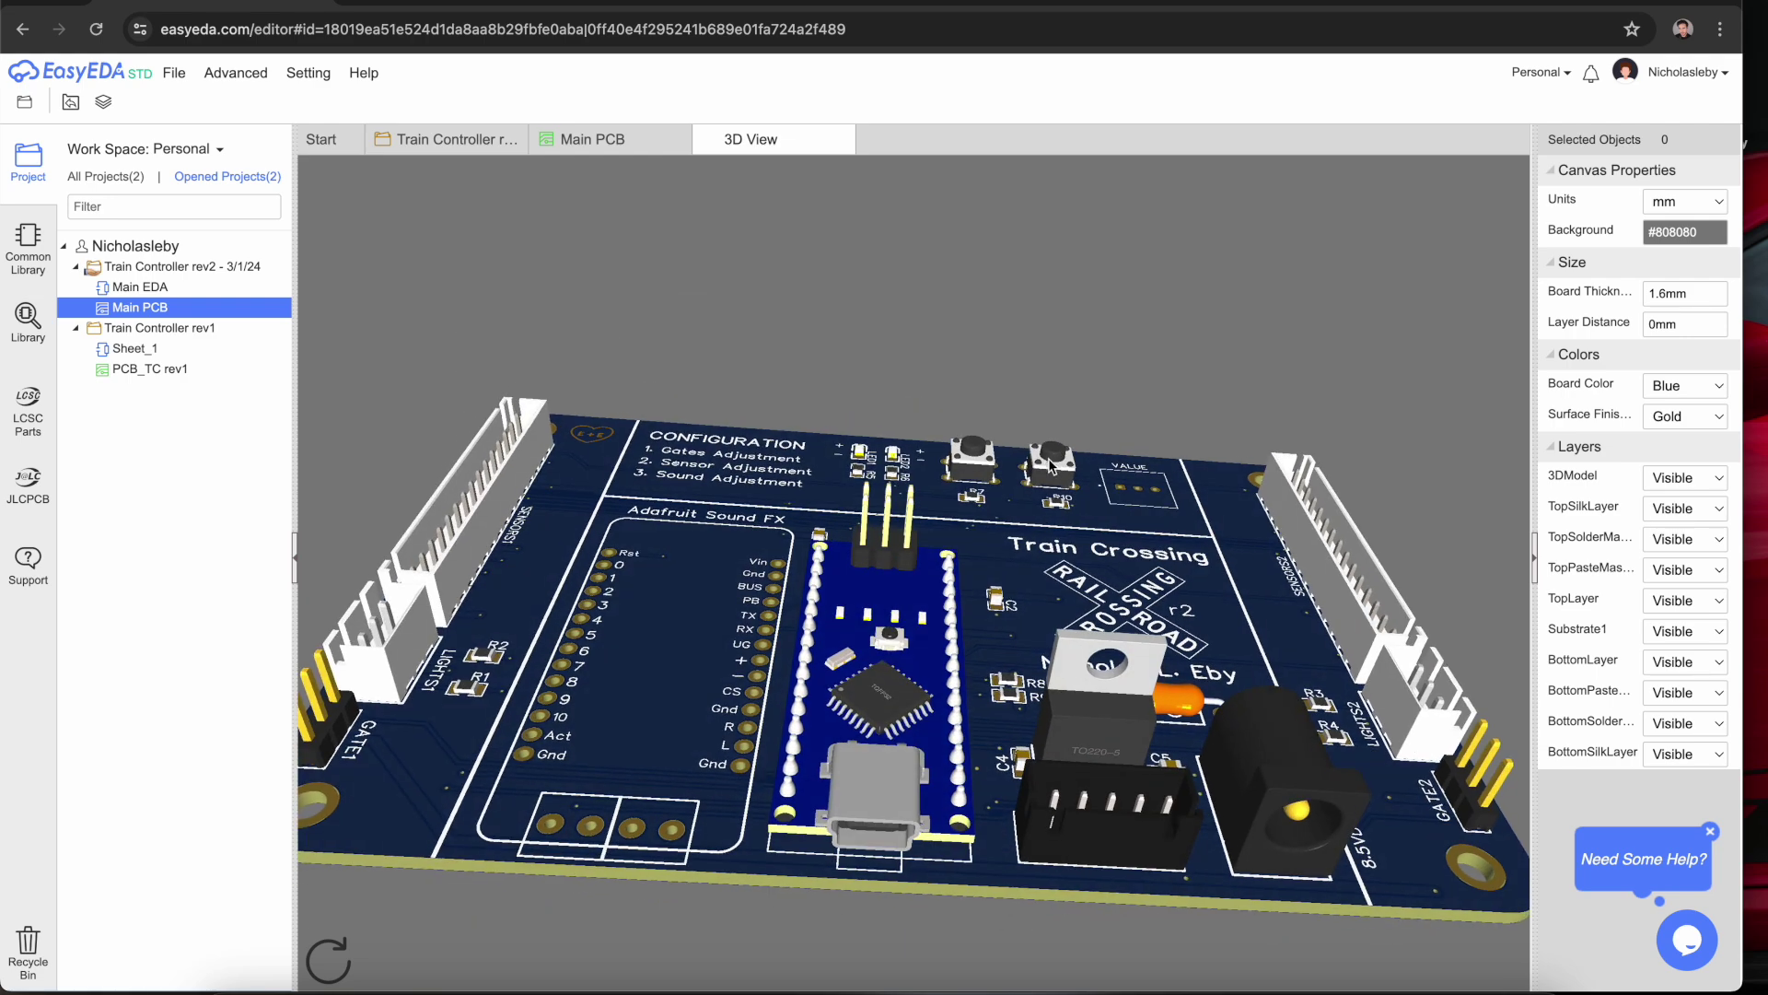
left_click_drag(1011, 547, 709, 730)
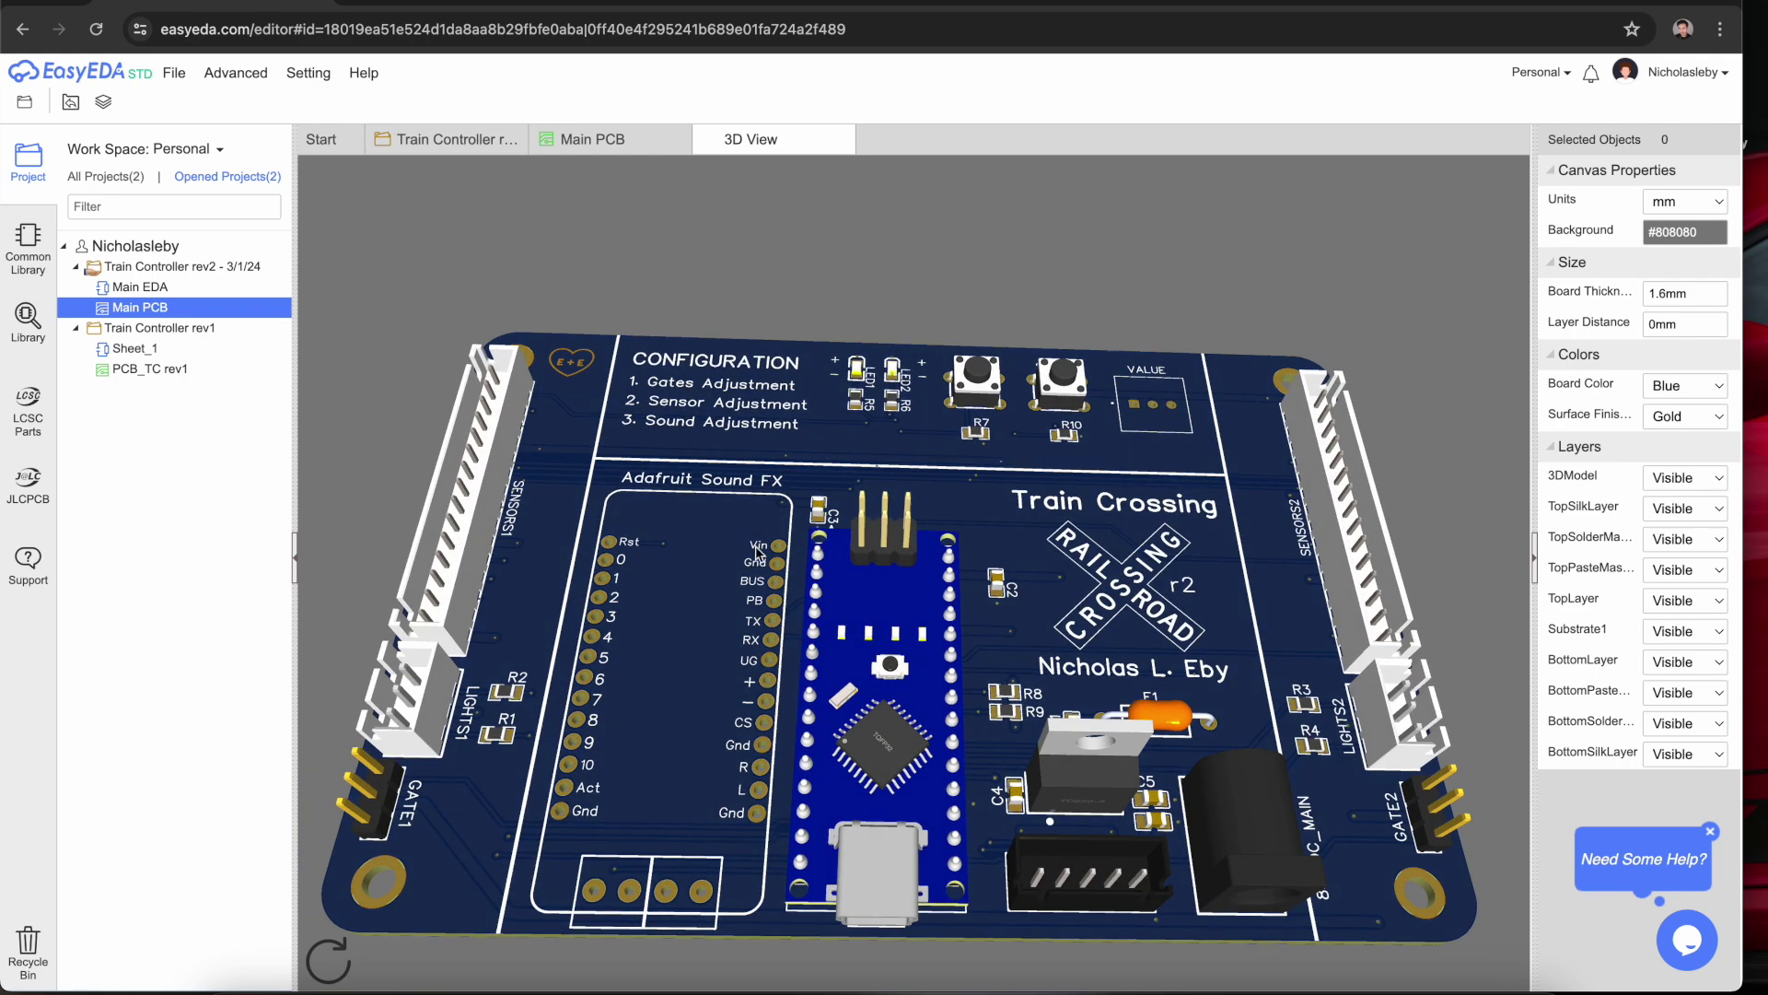
left_click_drag(856, 617, 1112, 656)
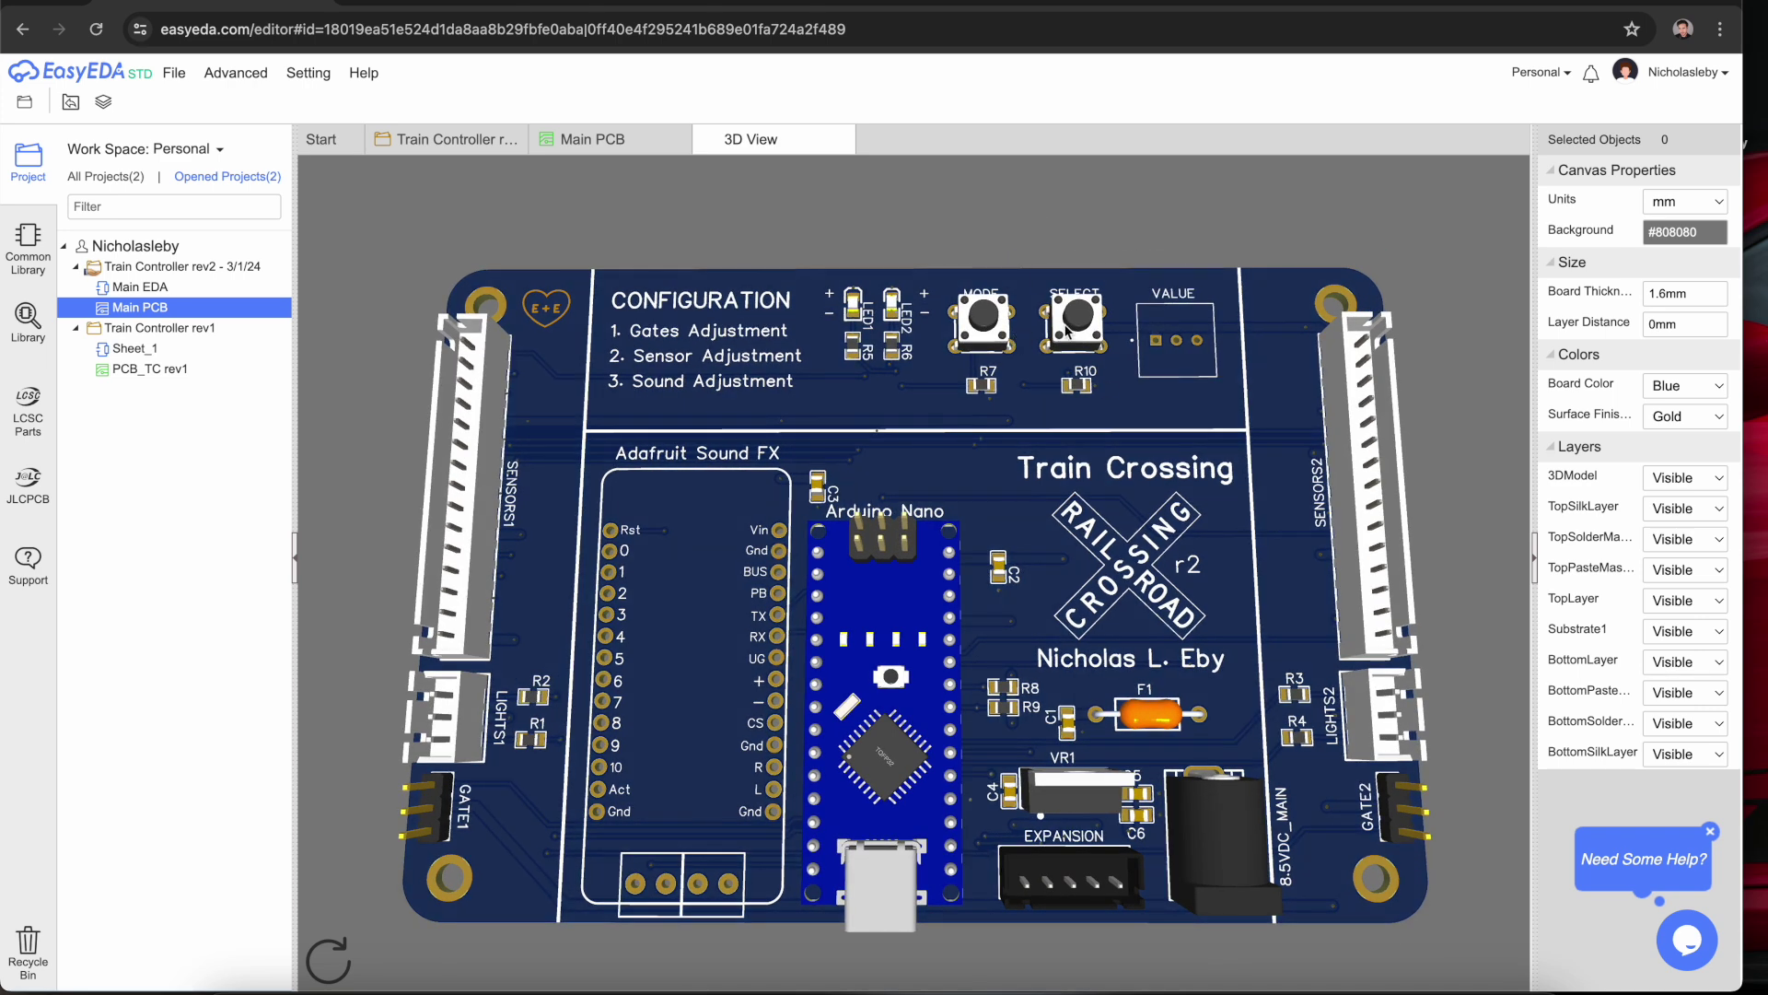
left_click_drag(1155, 318, 1155, 330)
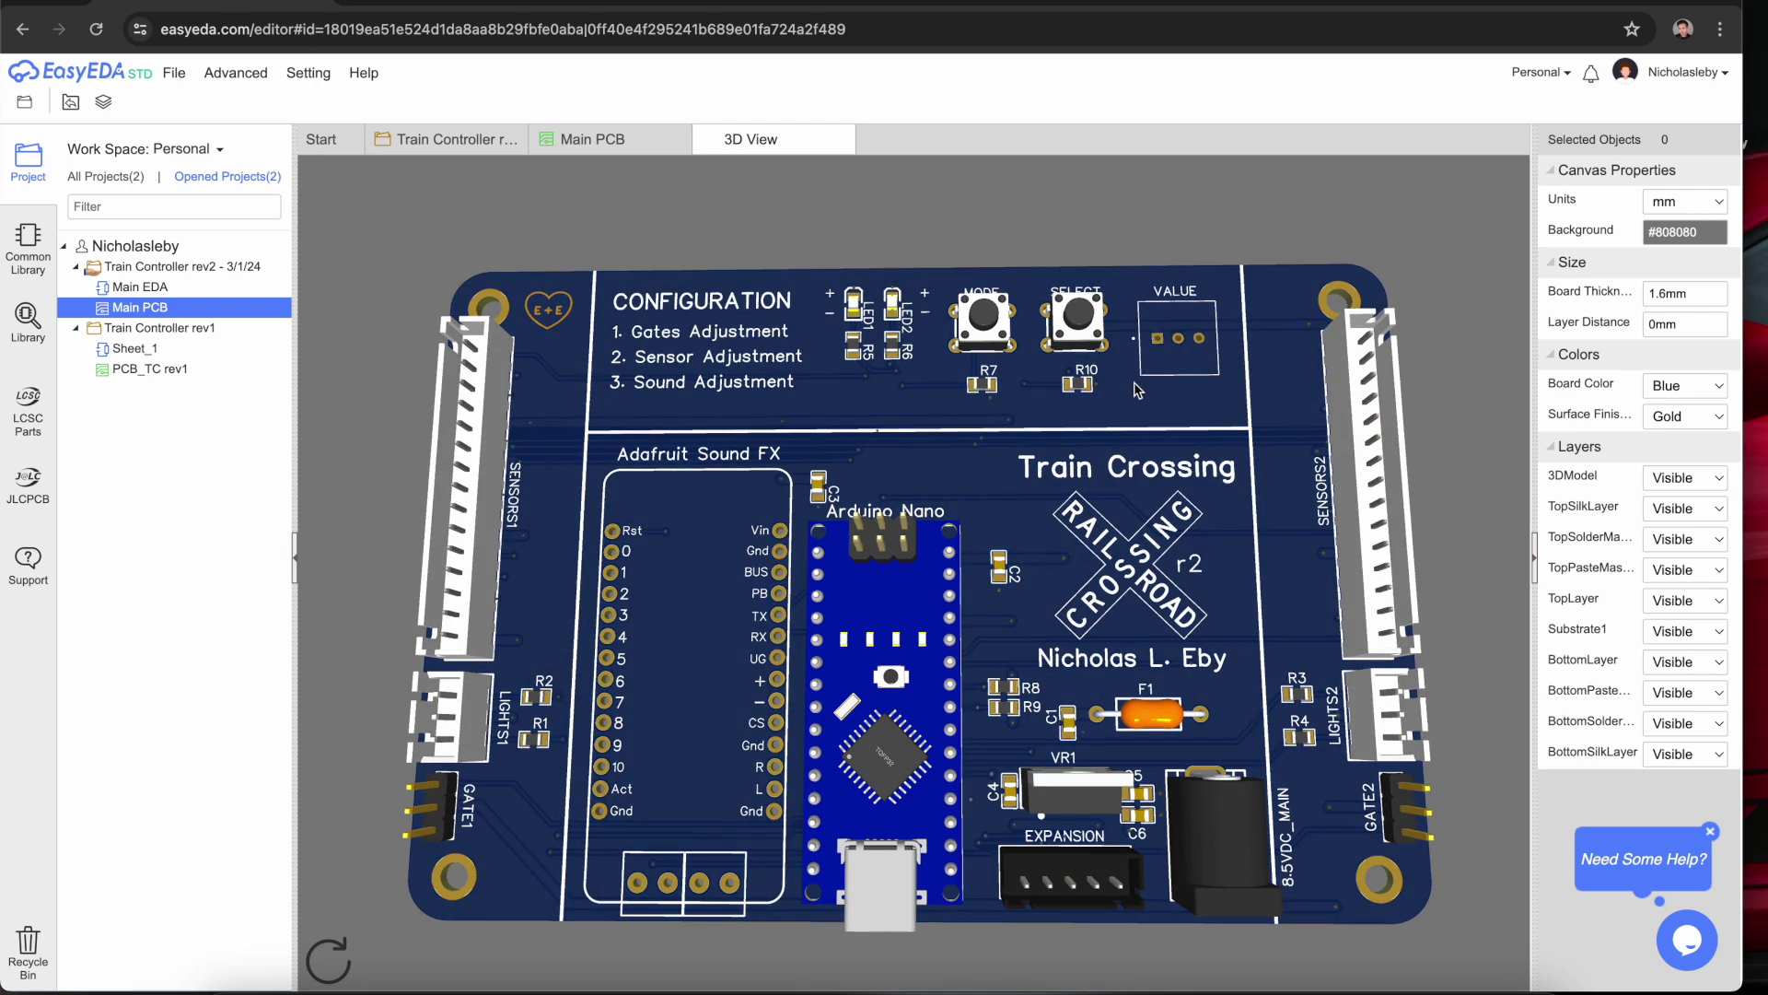
left_click_drag(1052, 357, 1051, 353)
left_click_drag(938, 373, 934, 371)
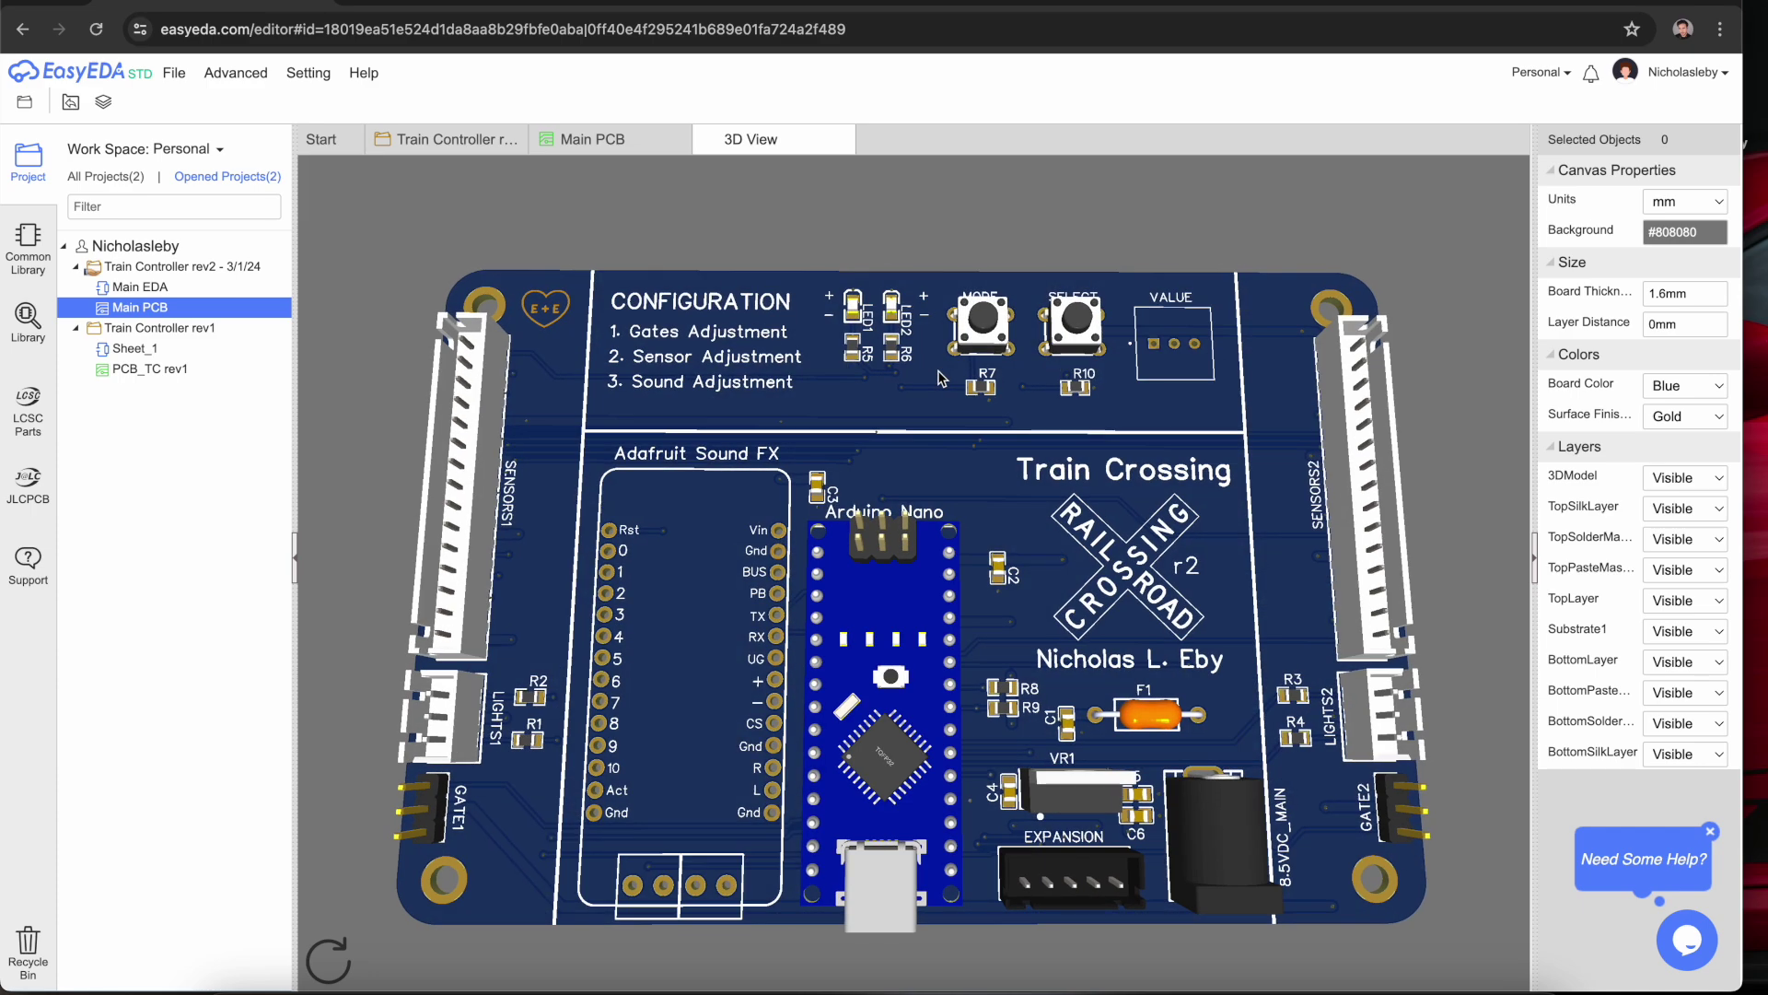
left_click_drag(589, 318, 612, 357)
left_click_drag(522, 293, 711, 235)
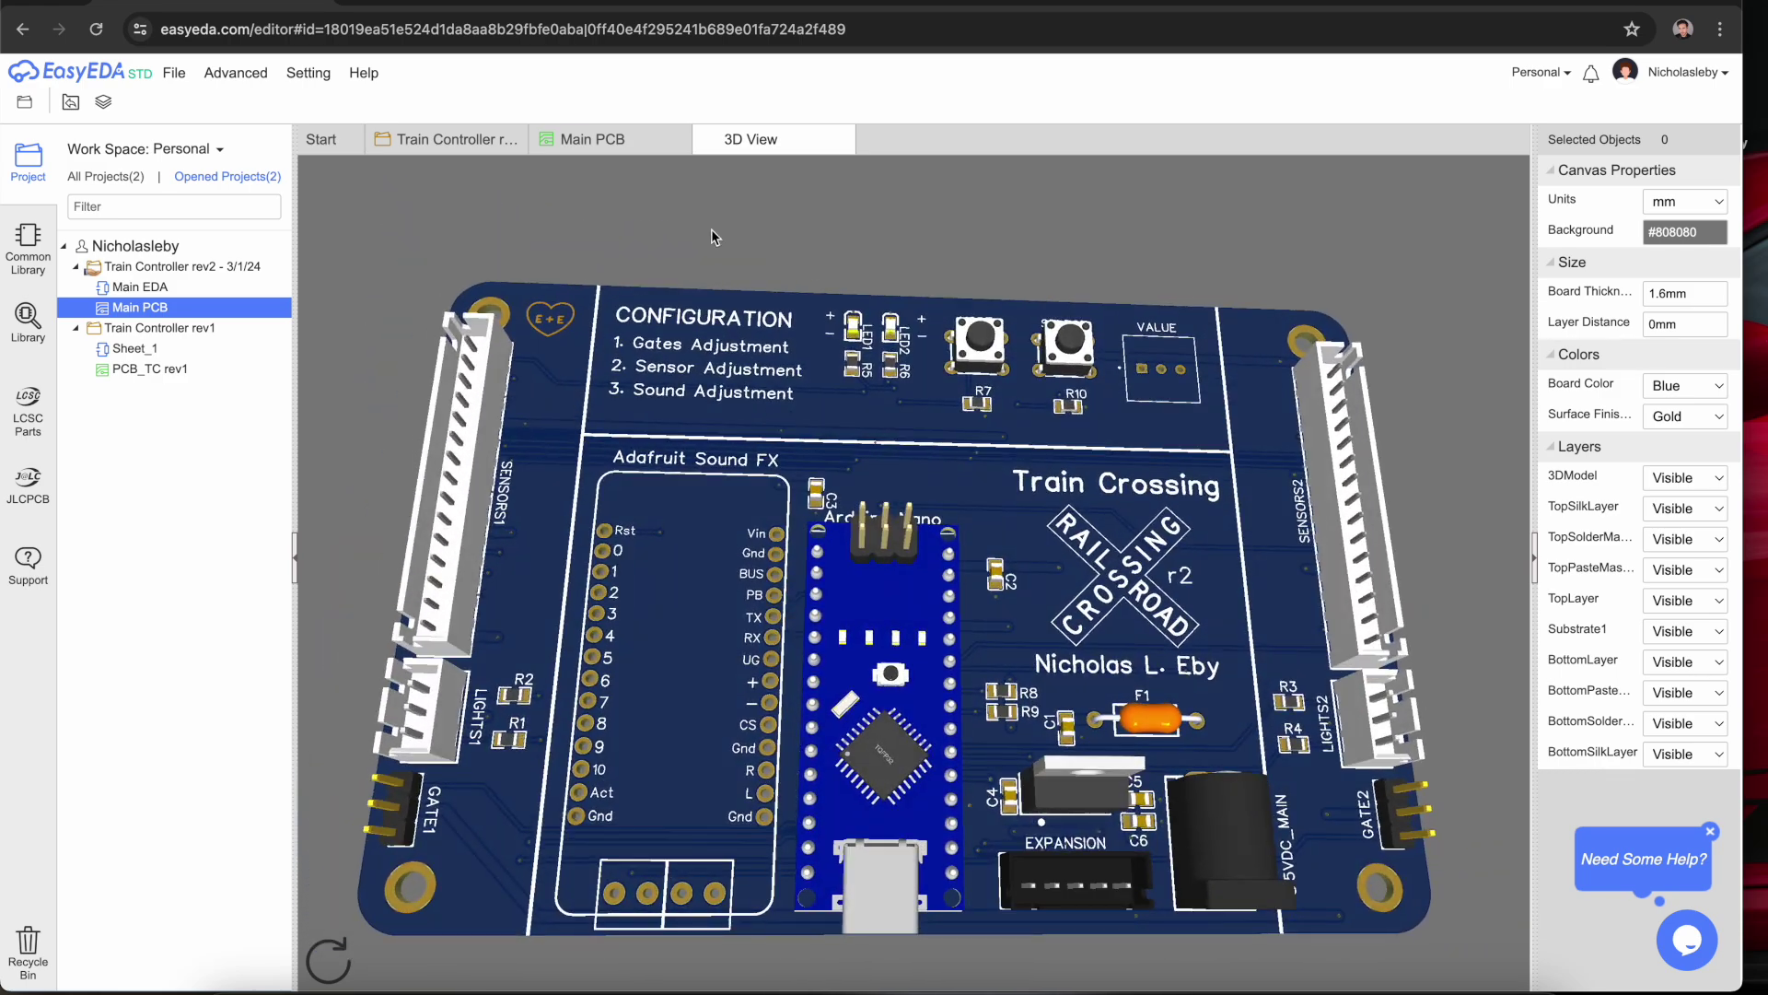
- Close the 3D view, preview the rev2 Main PCB in the 2D photo view, and return to its layout
left_click(840, 142)
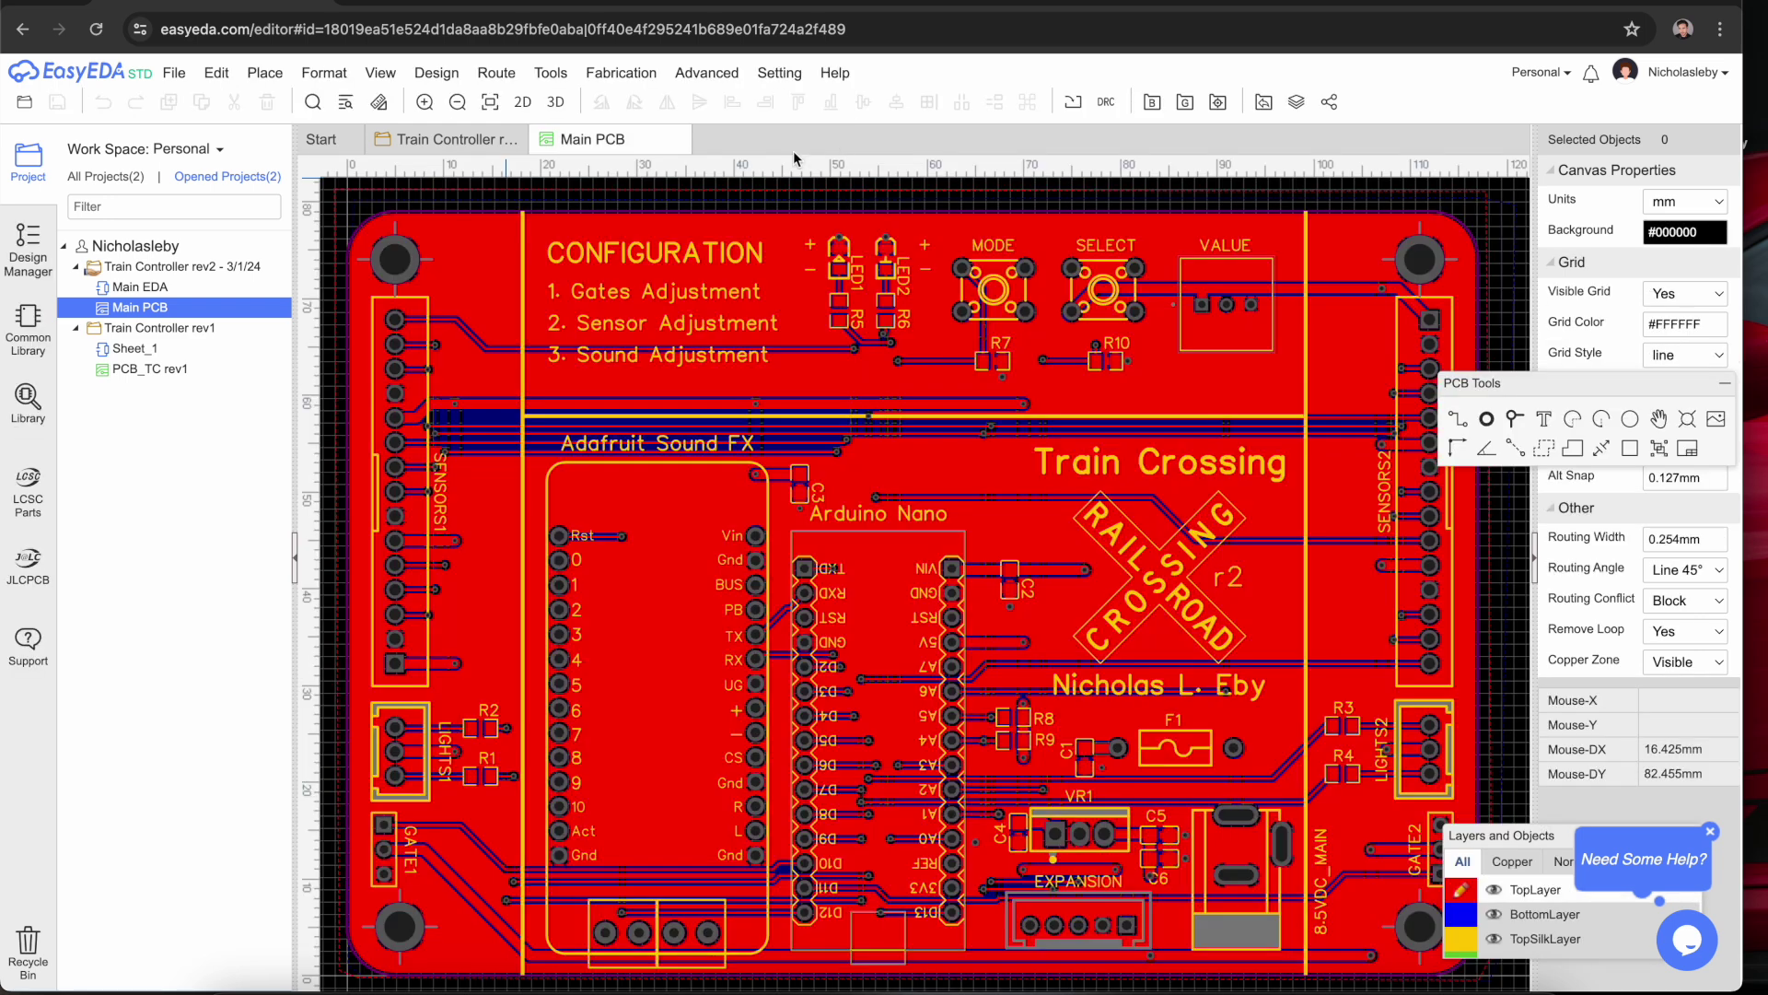
left_click(516, 106)
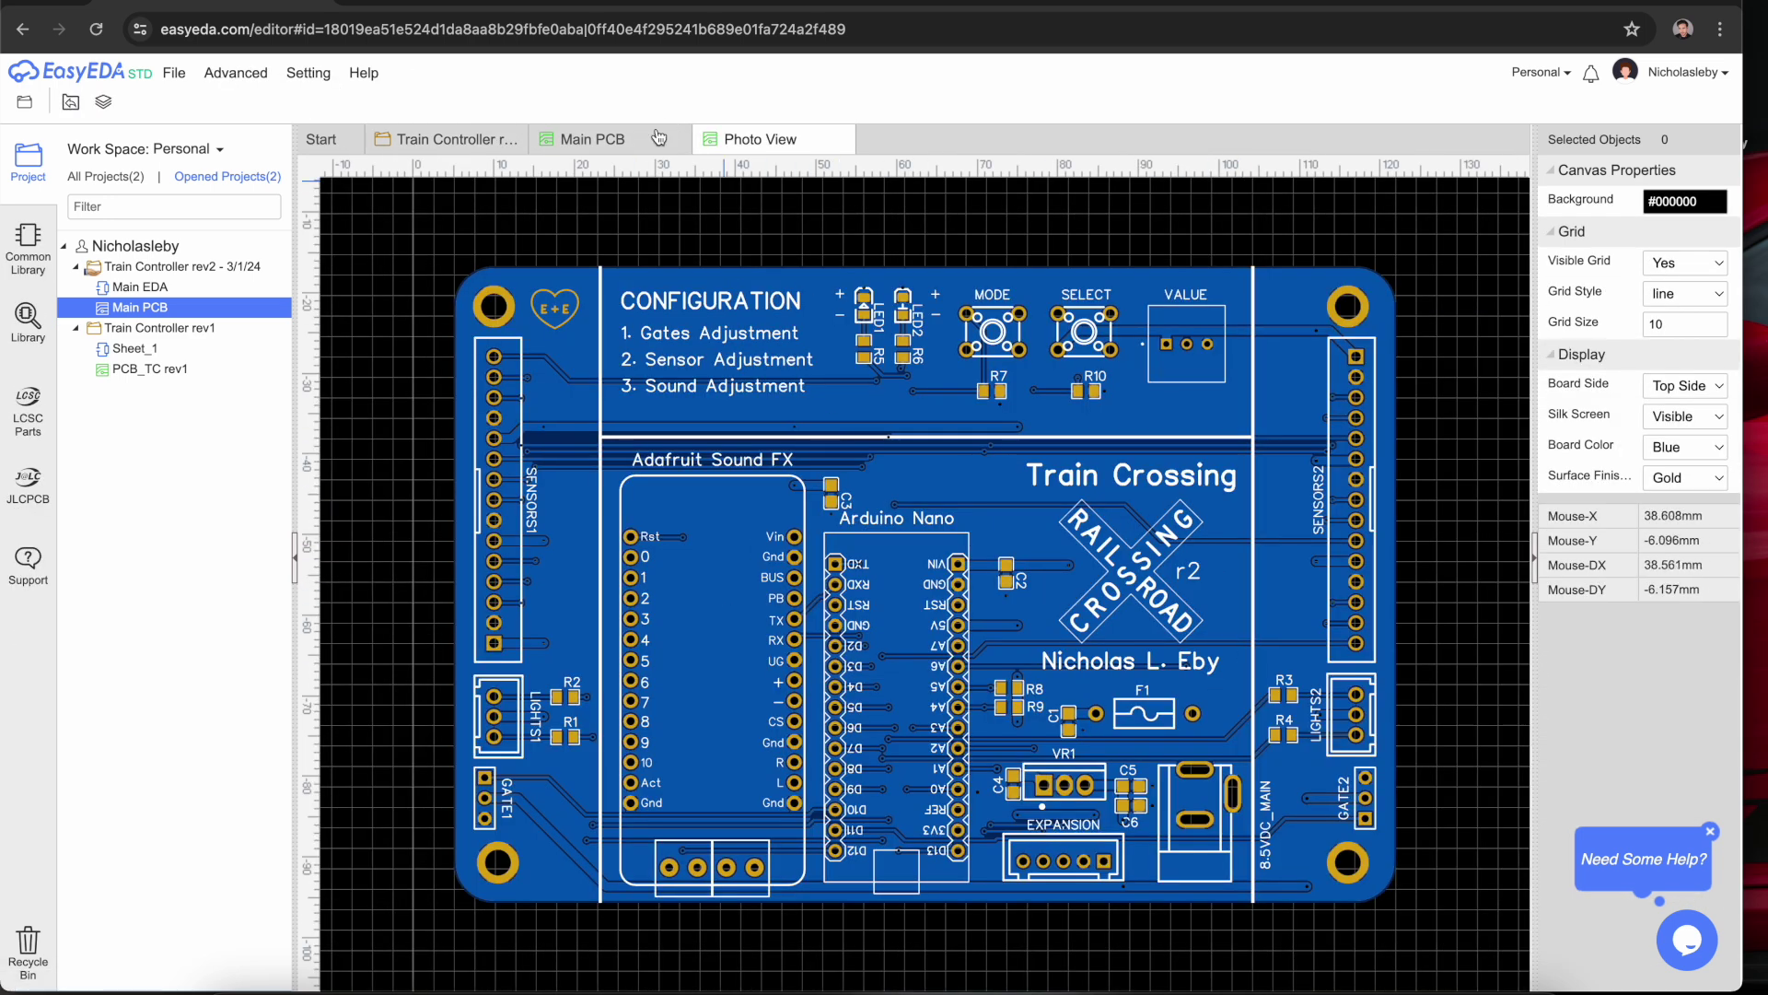
left_click(627, 140)
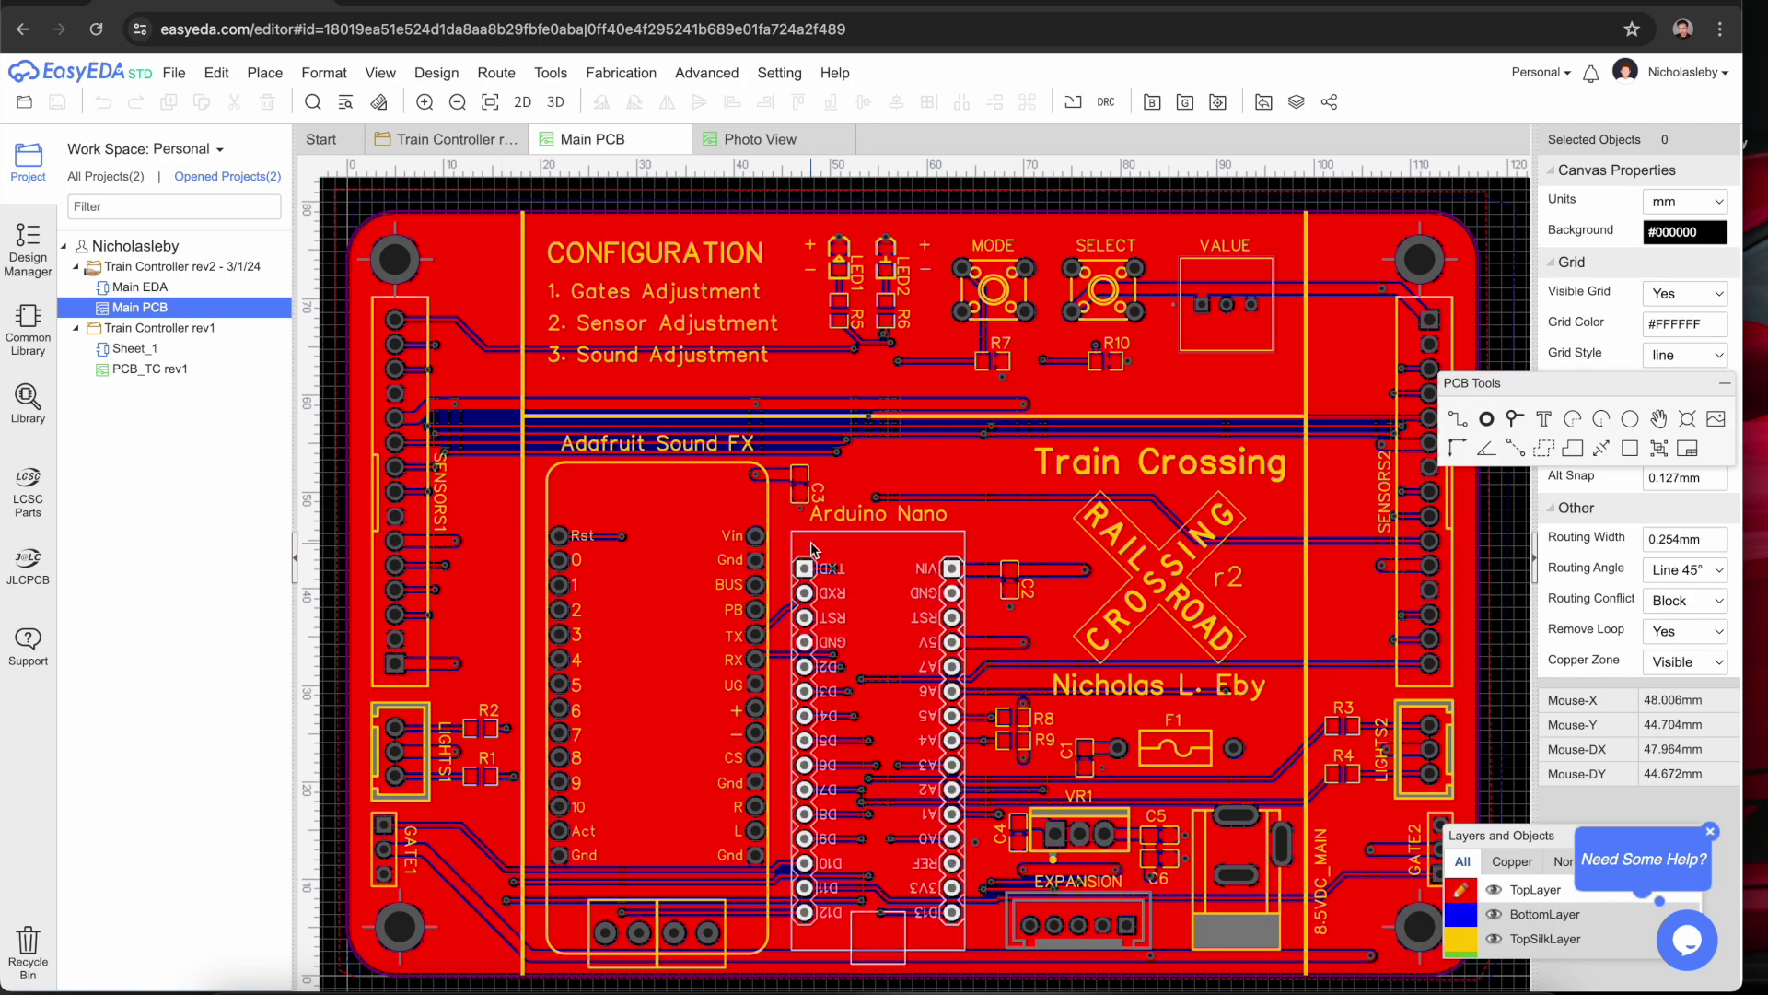
- Open the PCB's bill of materials, review its parts, supplier numbers and prices through the last row, and close it without exporting
left_click(549, 74)
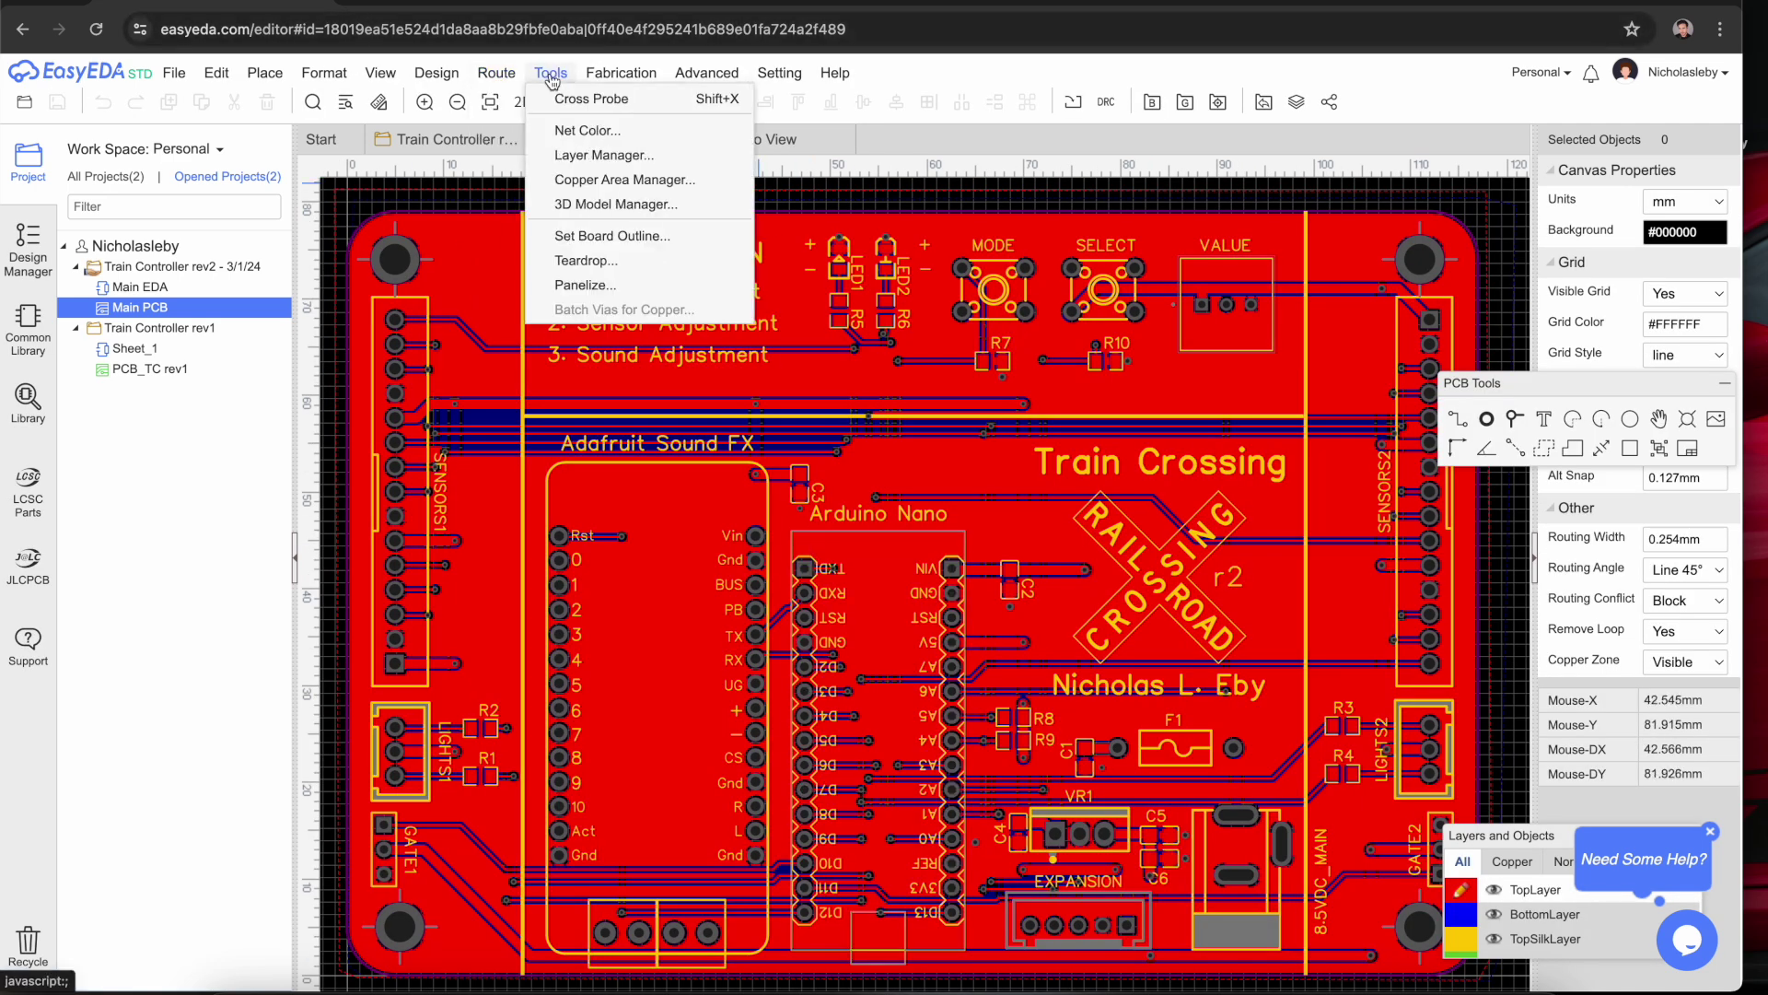
mouse_move(621, 73)
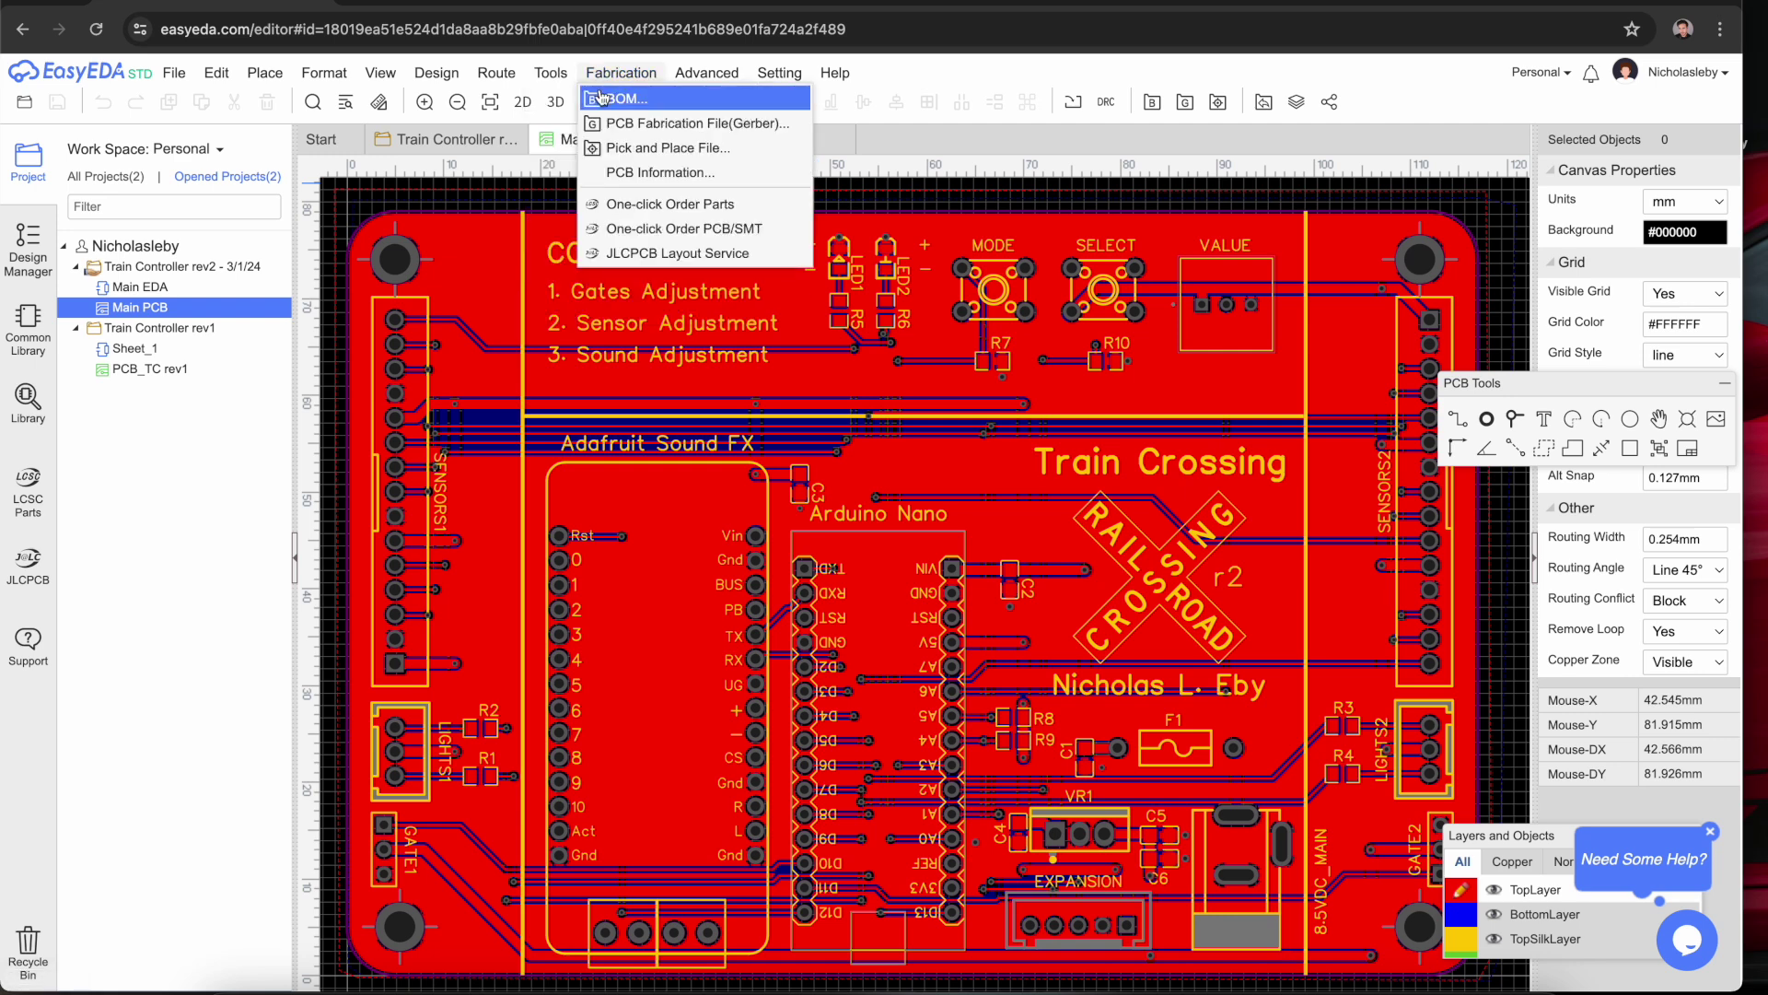
left_click(667, 98)
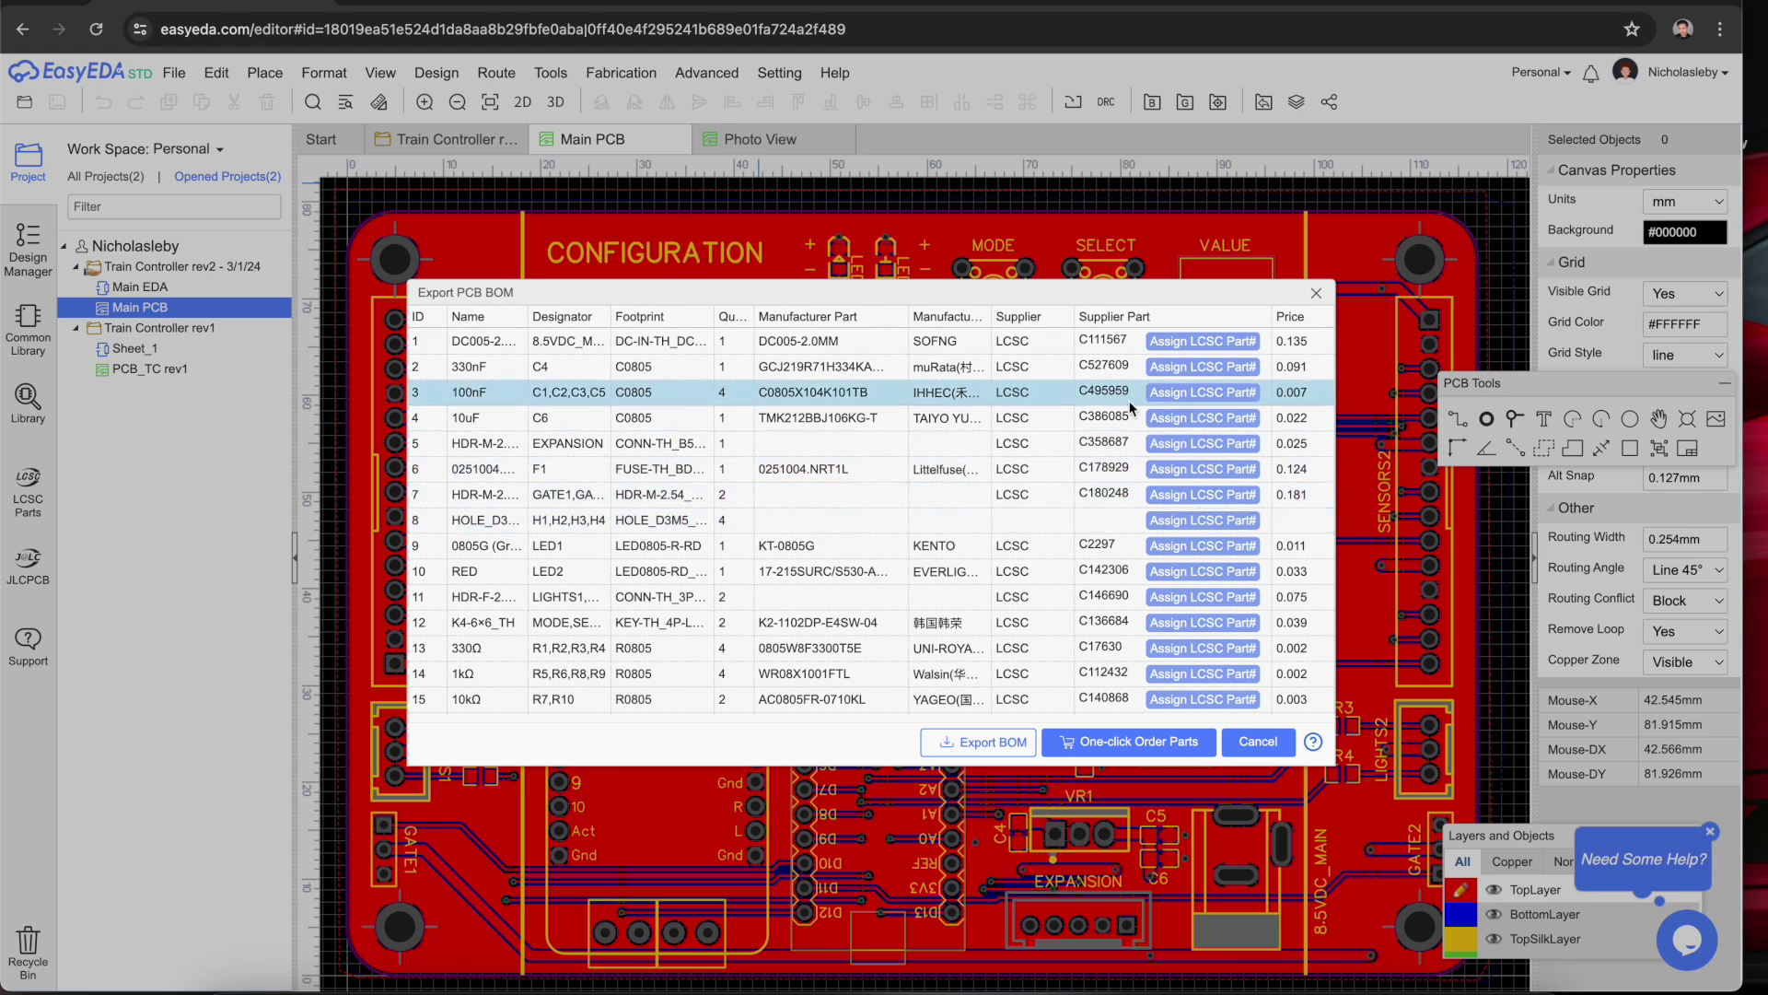
scroll(1038, 358, "down", 3)
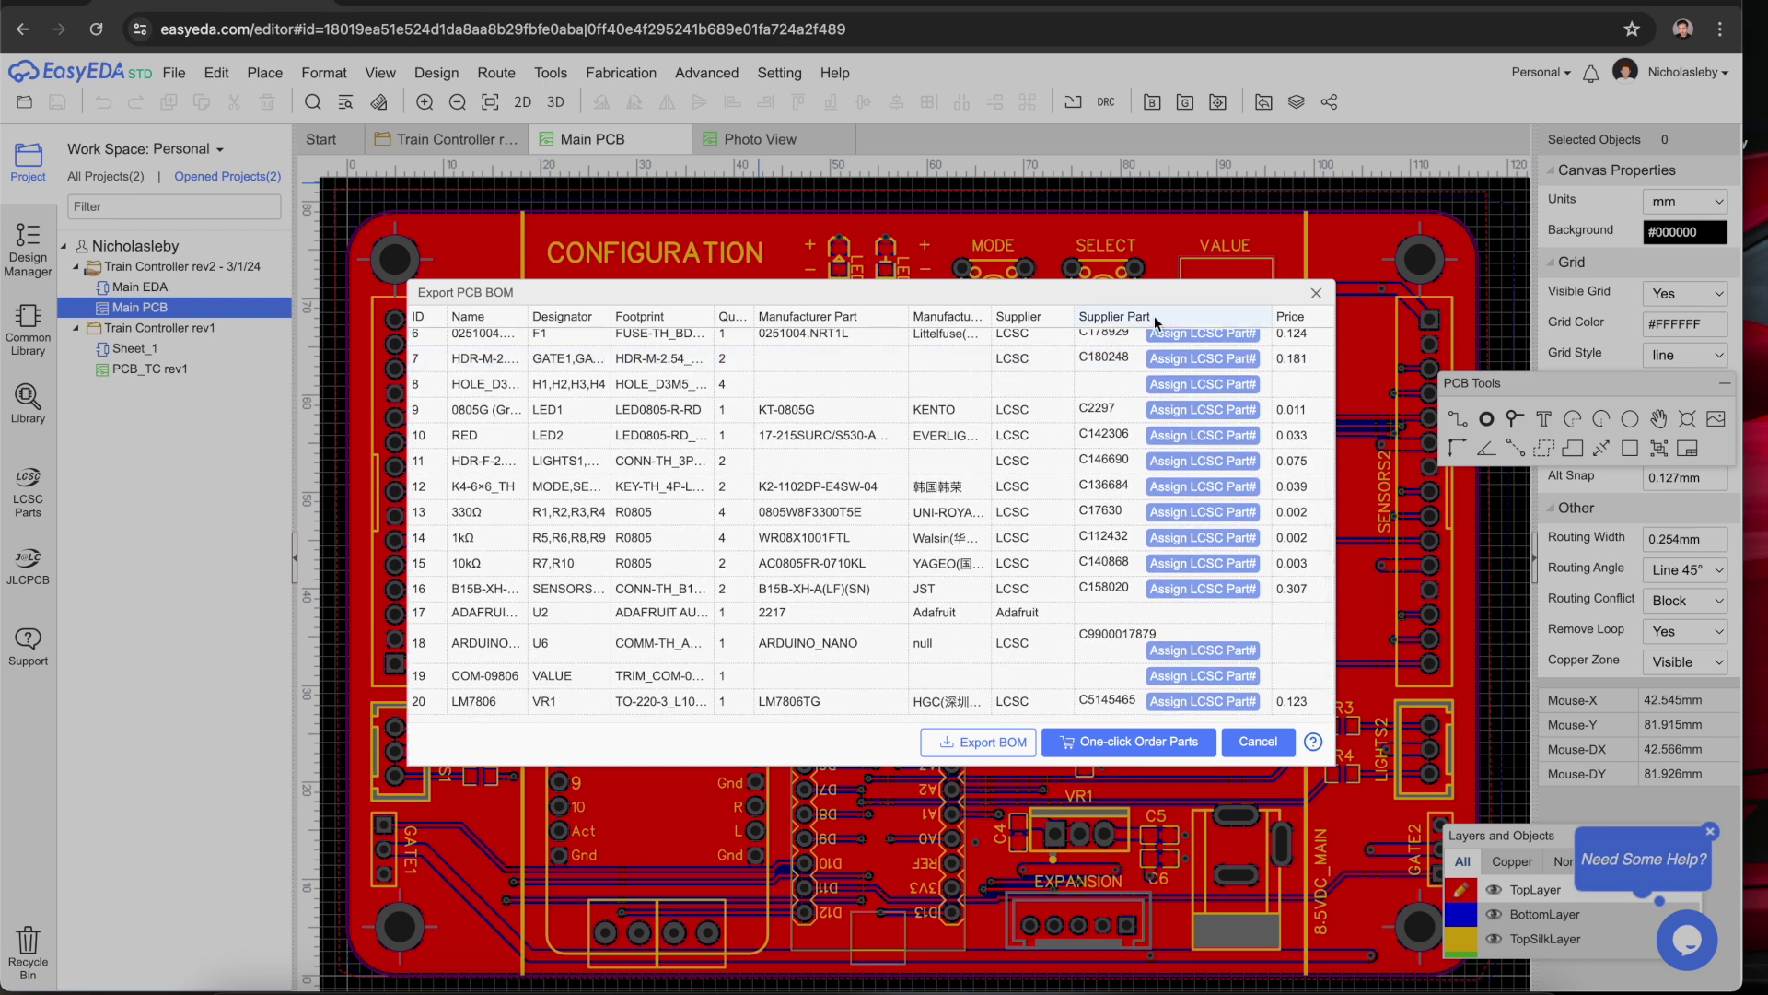
left_click(1316, 293)
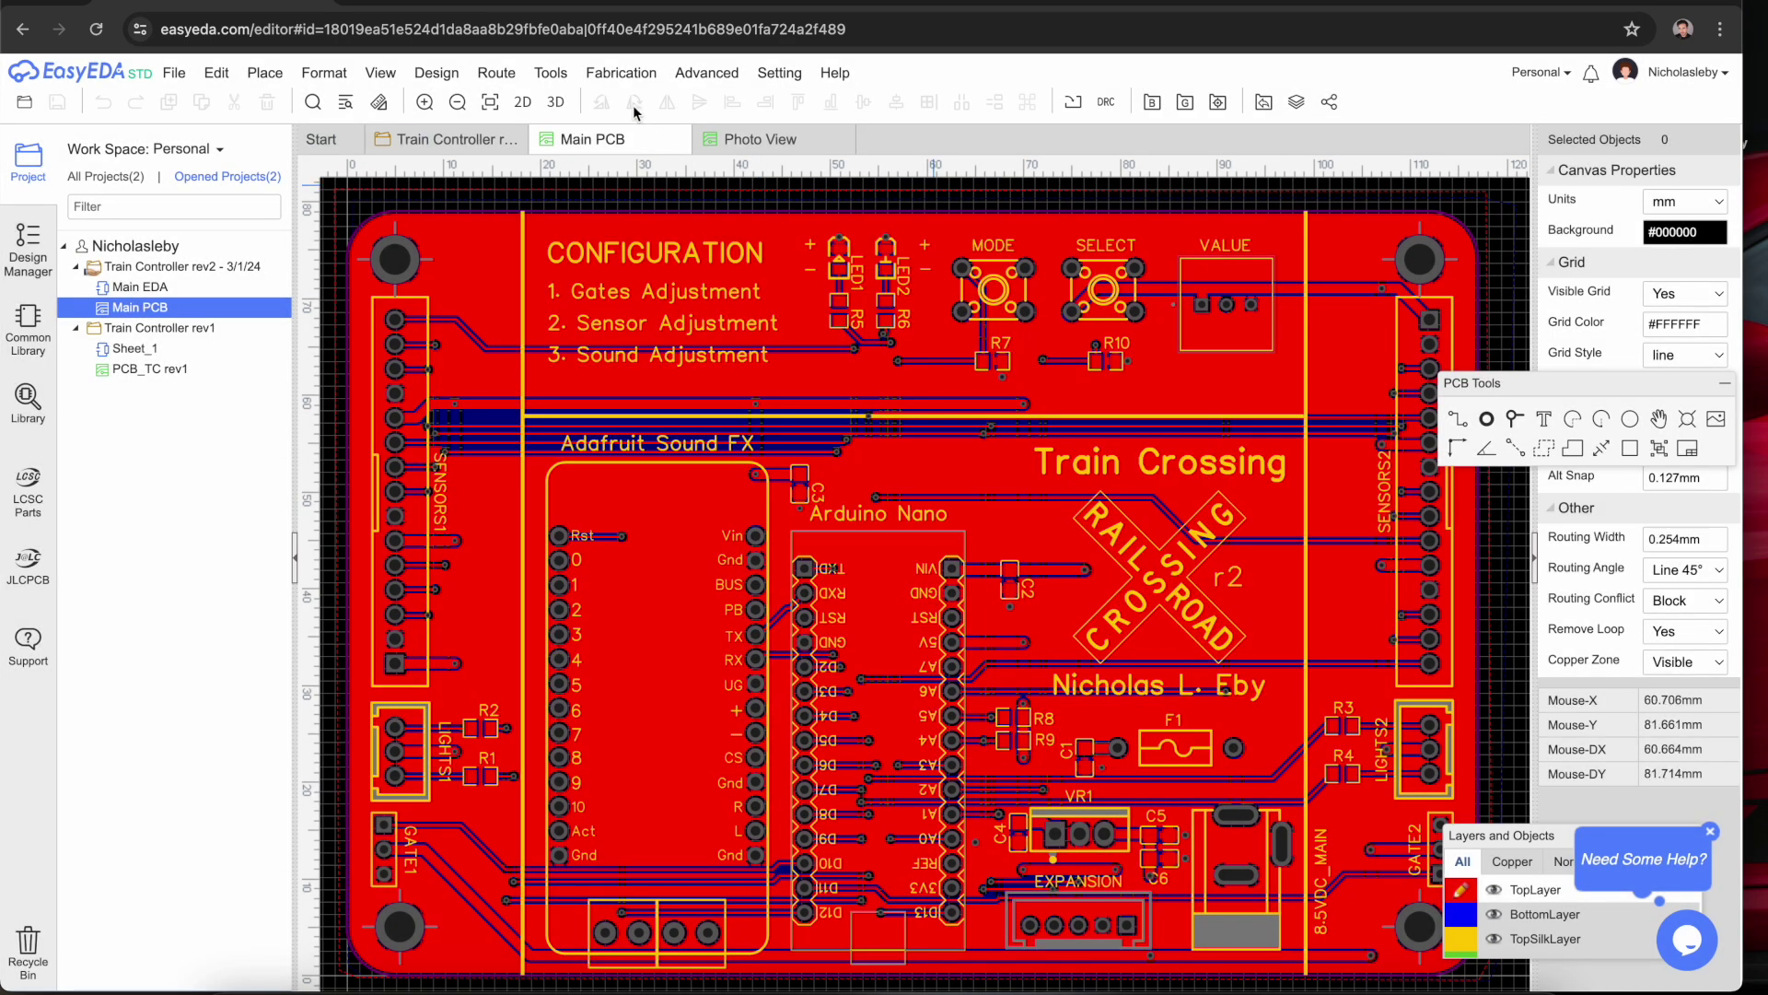
- Show the export options for the Main PCB's pick and place file and cancel without exporting
left_click(551, 72)
mouse_move(653, 79)
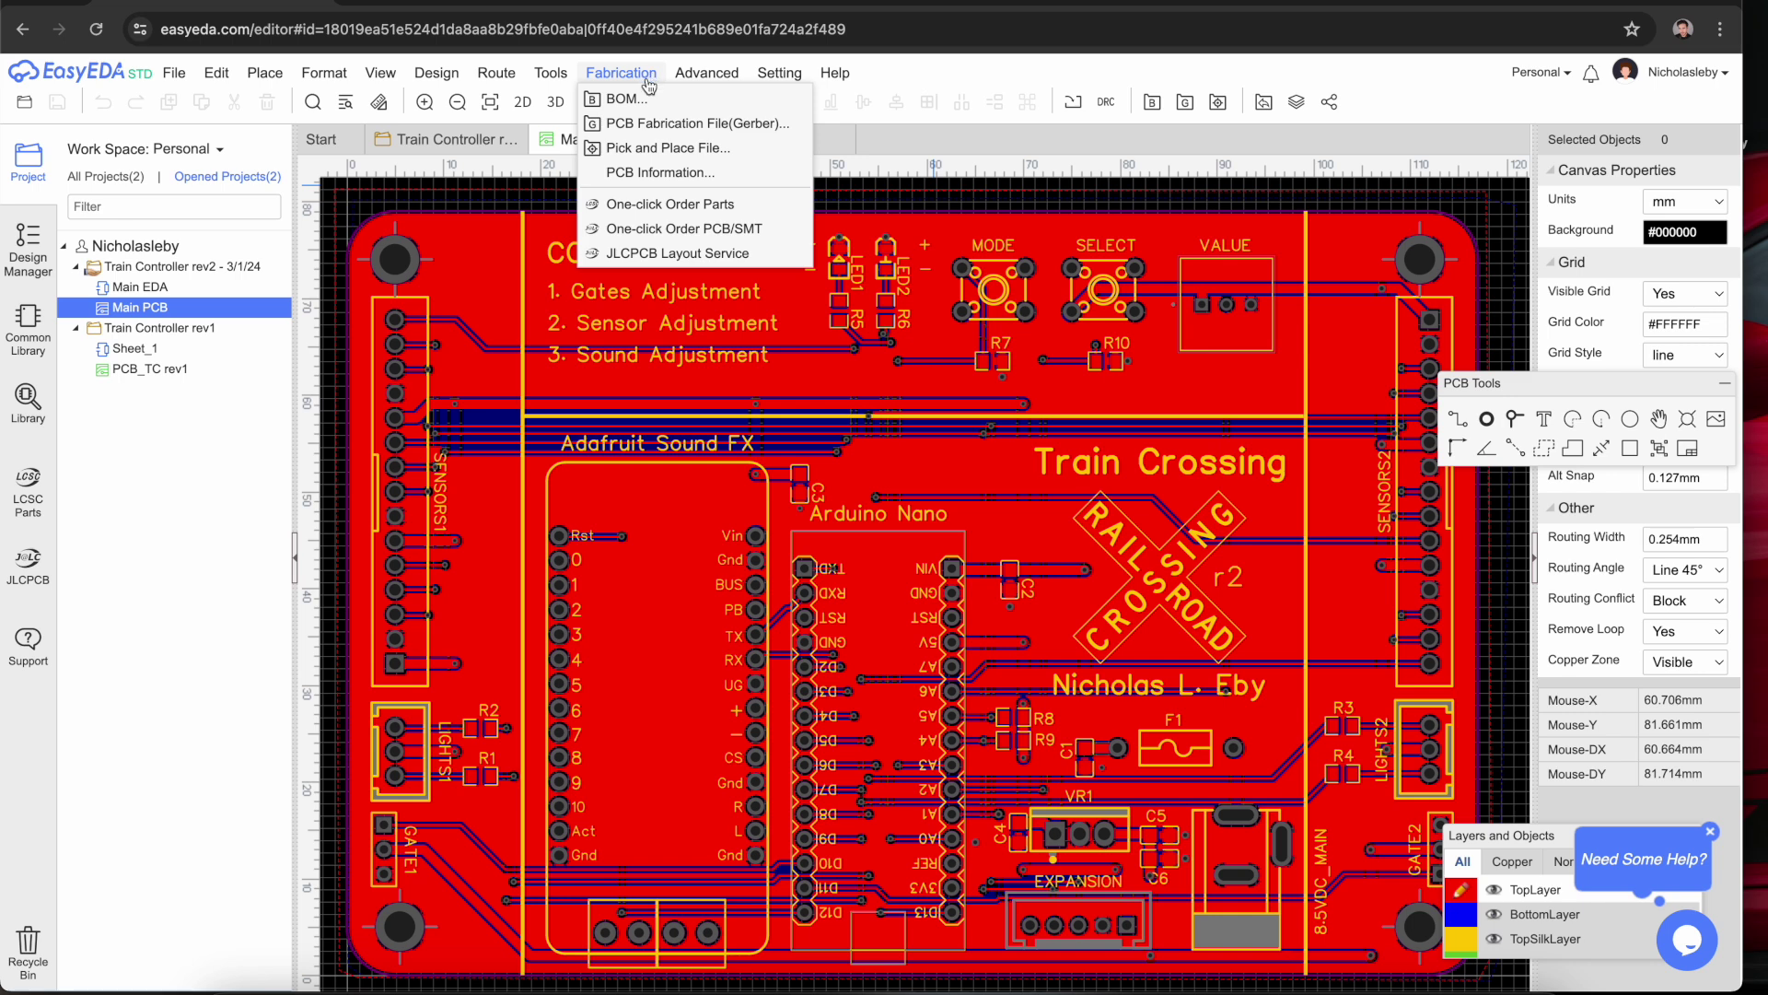
left_click(665, 148)
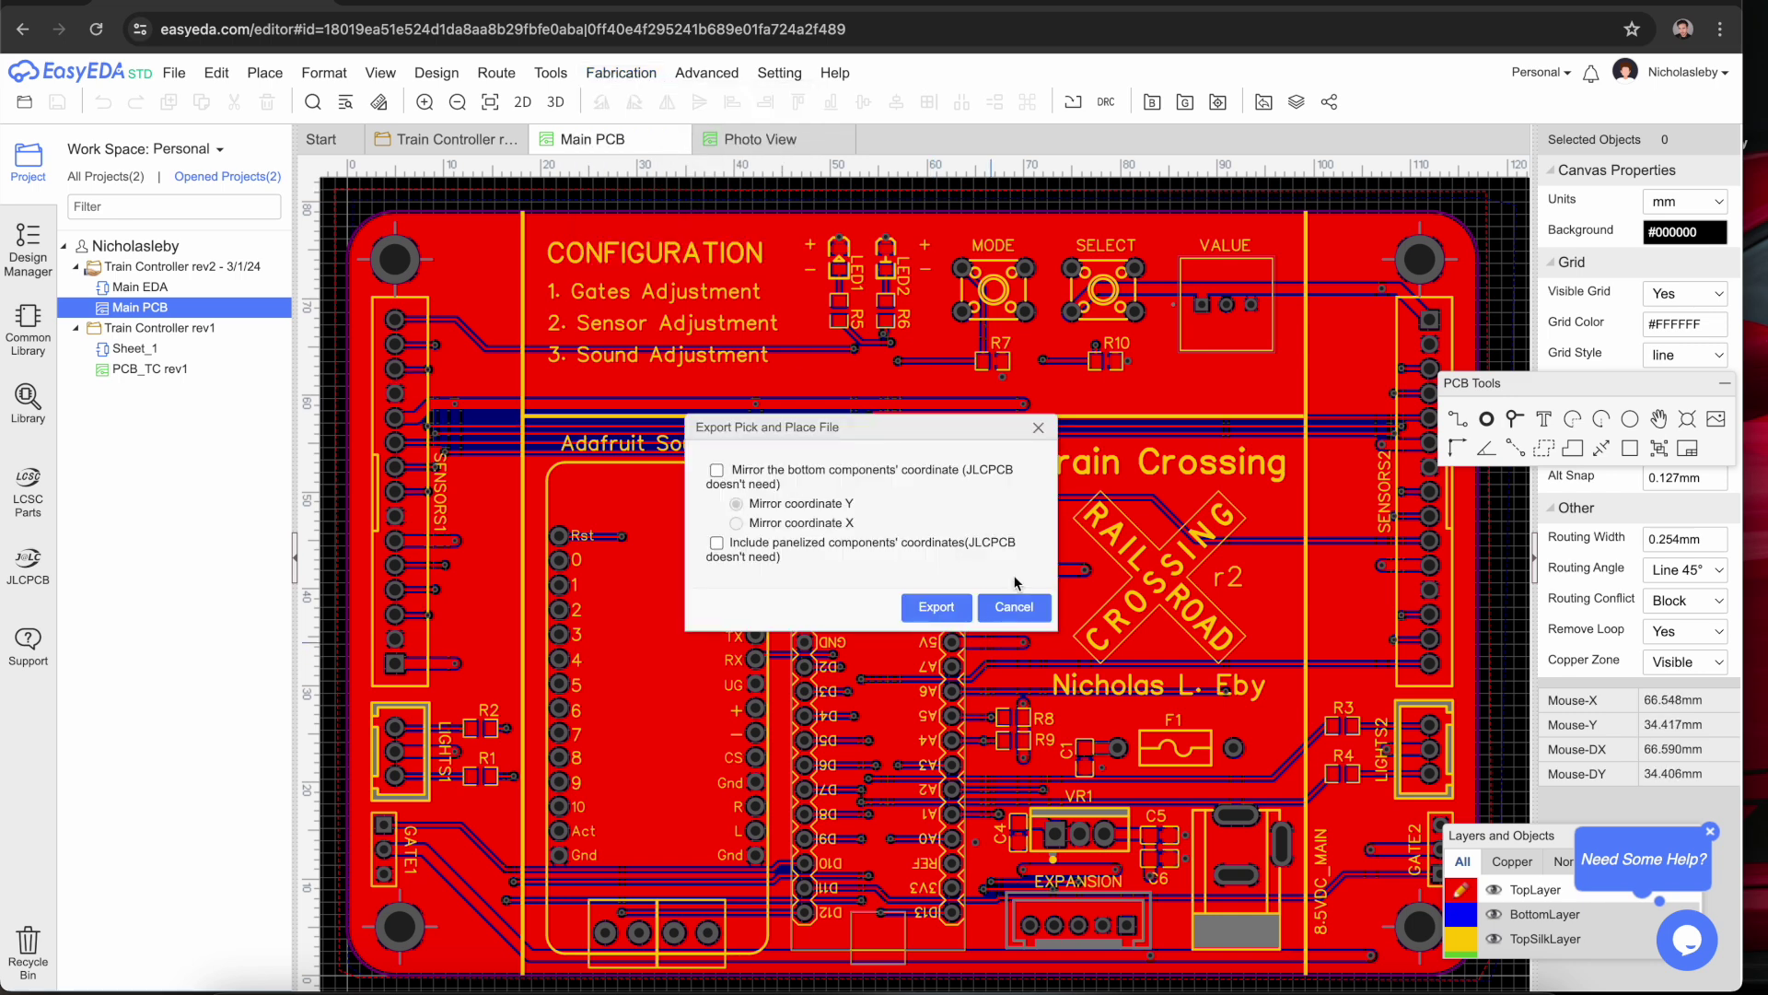
left_click(1014, 606)
- Start generating the Main PCB's Gerber fabrication file, running the design rule check first
left_click(633, 73)
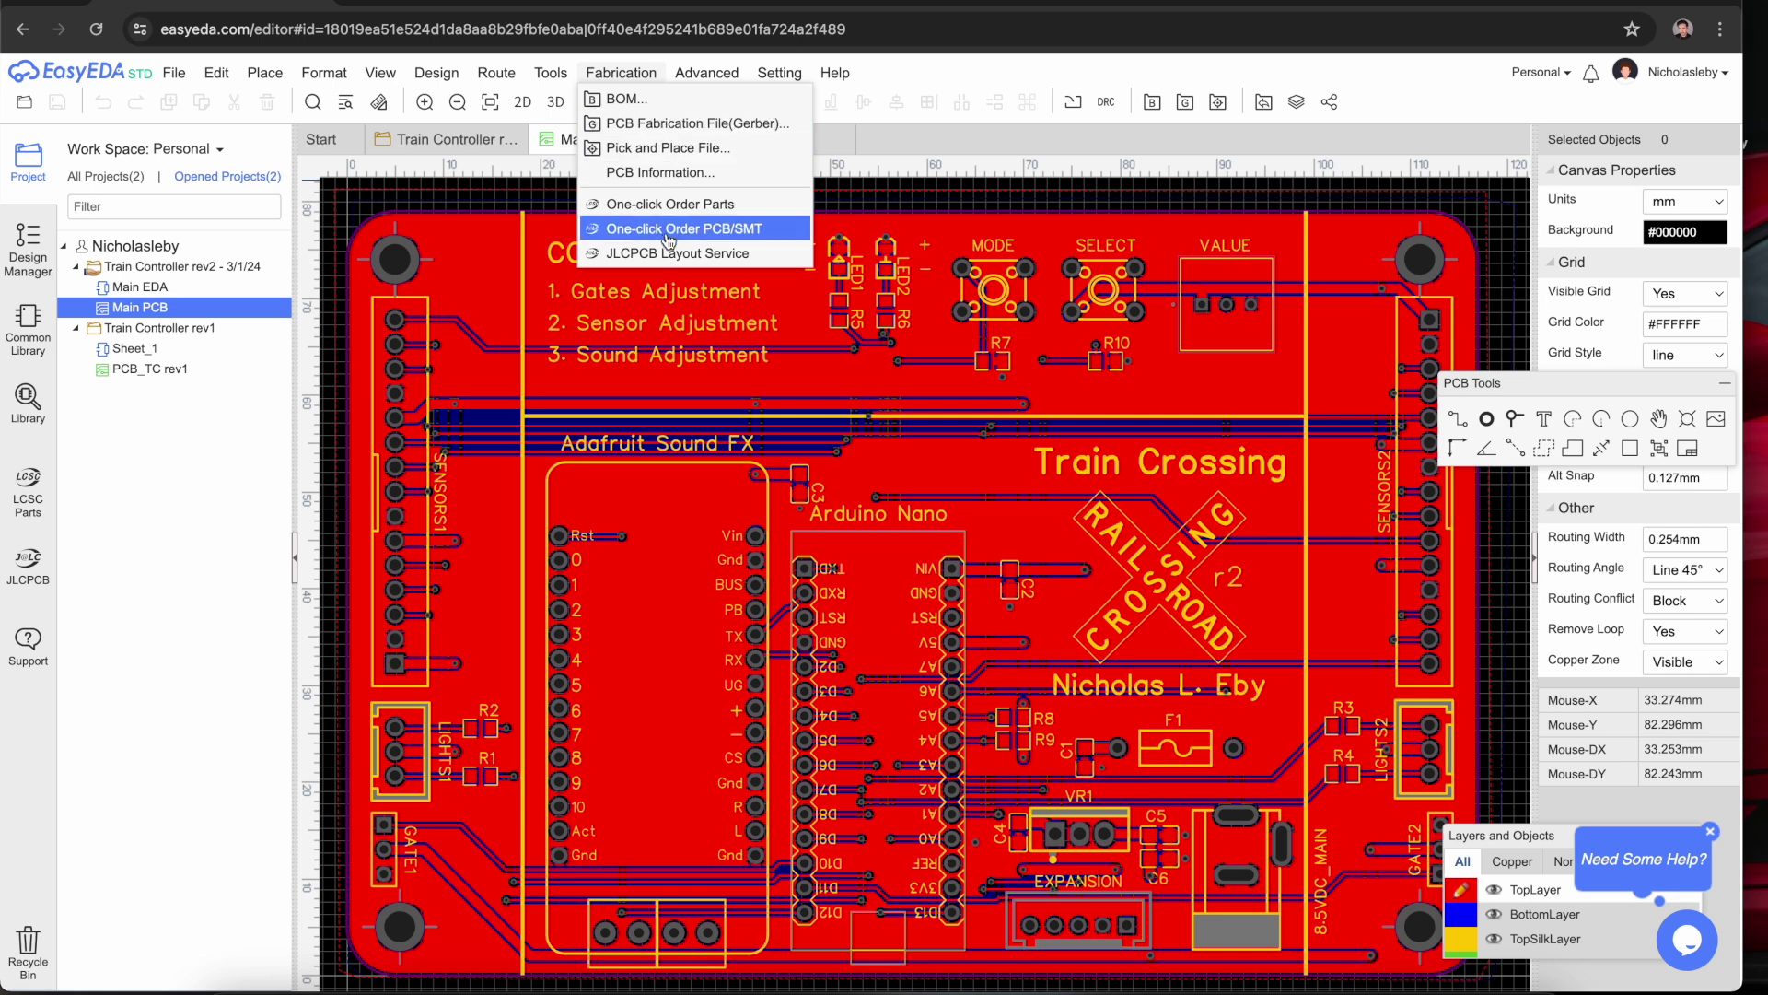
left_click(731, 125)
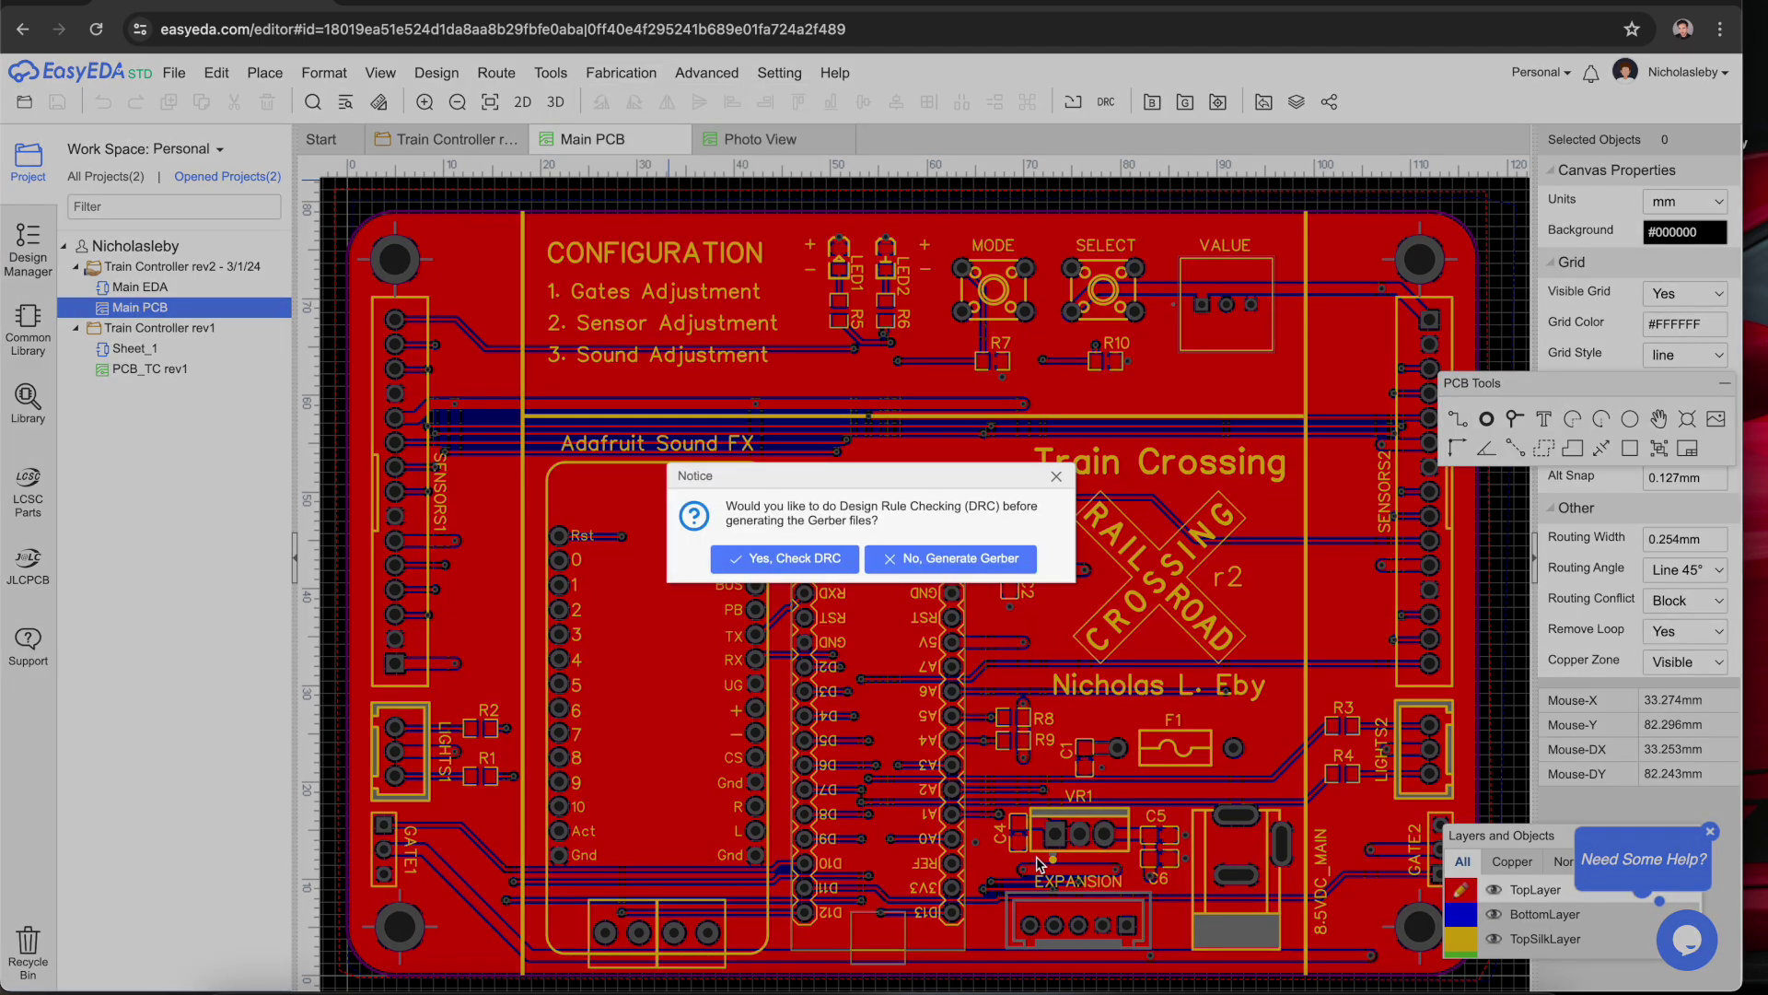
left_click(805, 562)
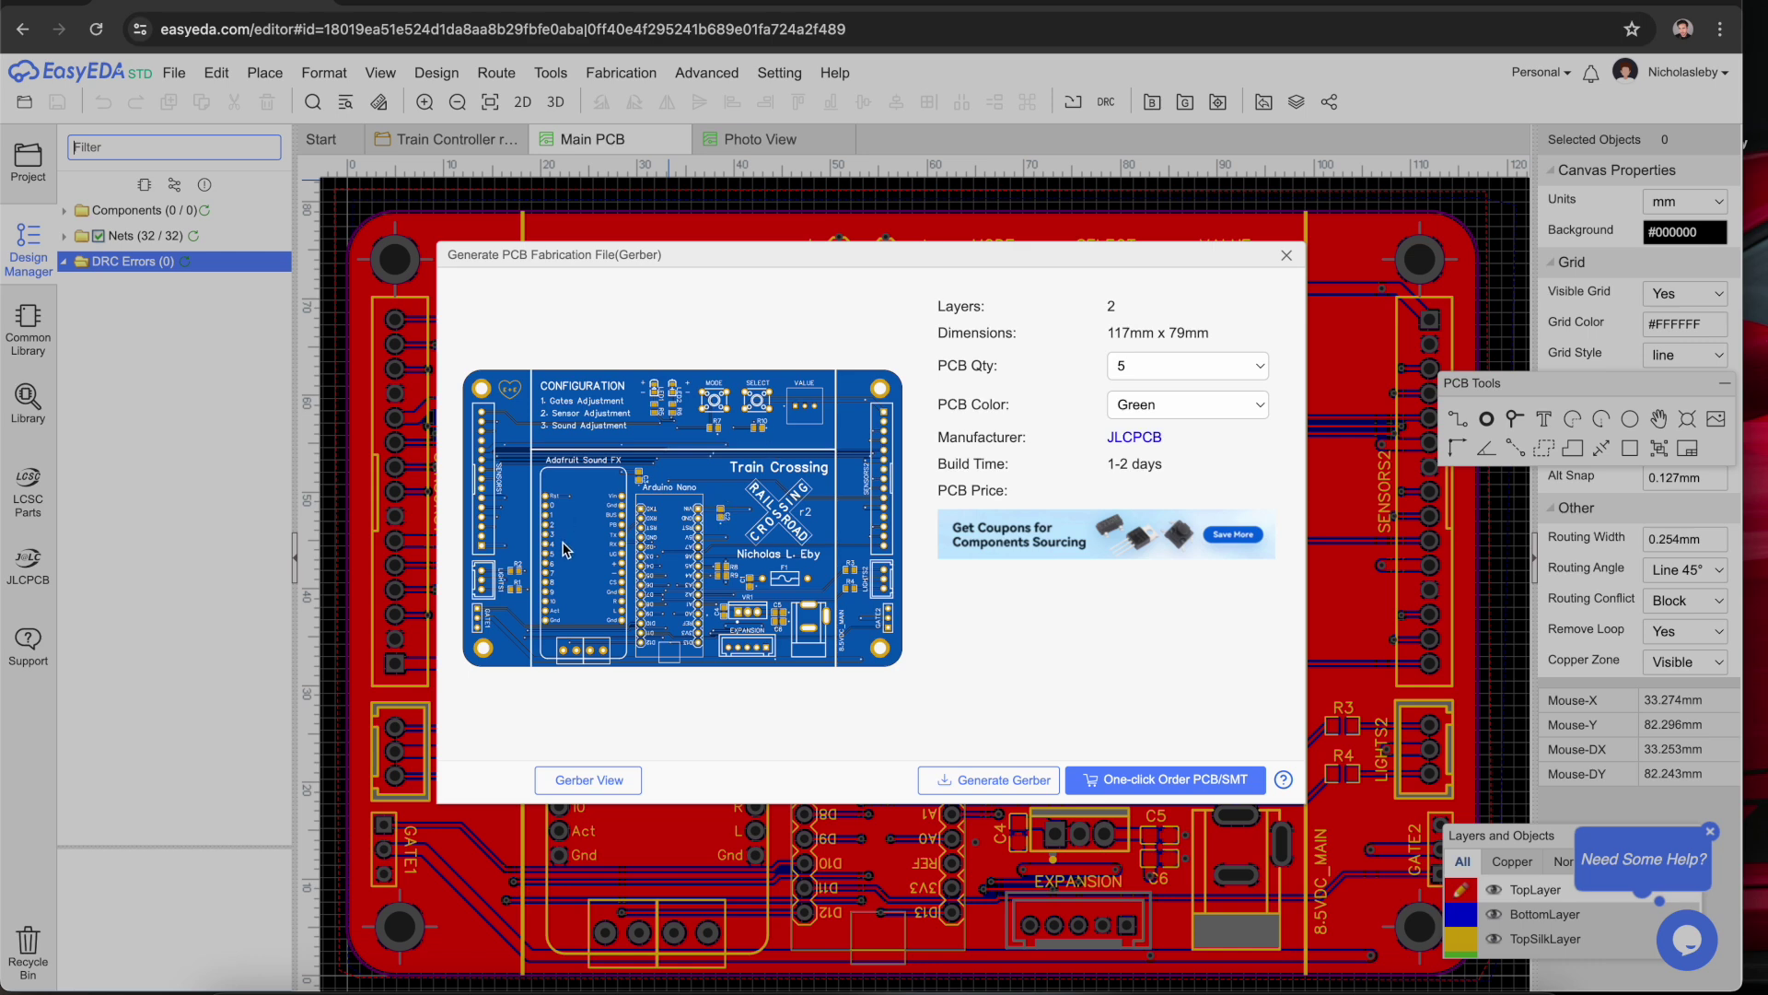
- Try a Yellow PCB color, look through the quantity choices keeping 5, and close the fabrication dialog without generating Gerbers
left_click(1119, 409)
left_click(1147, 427)
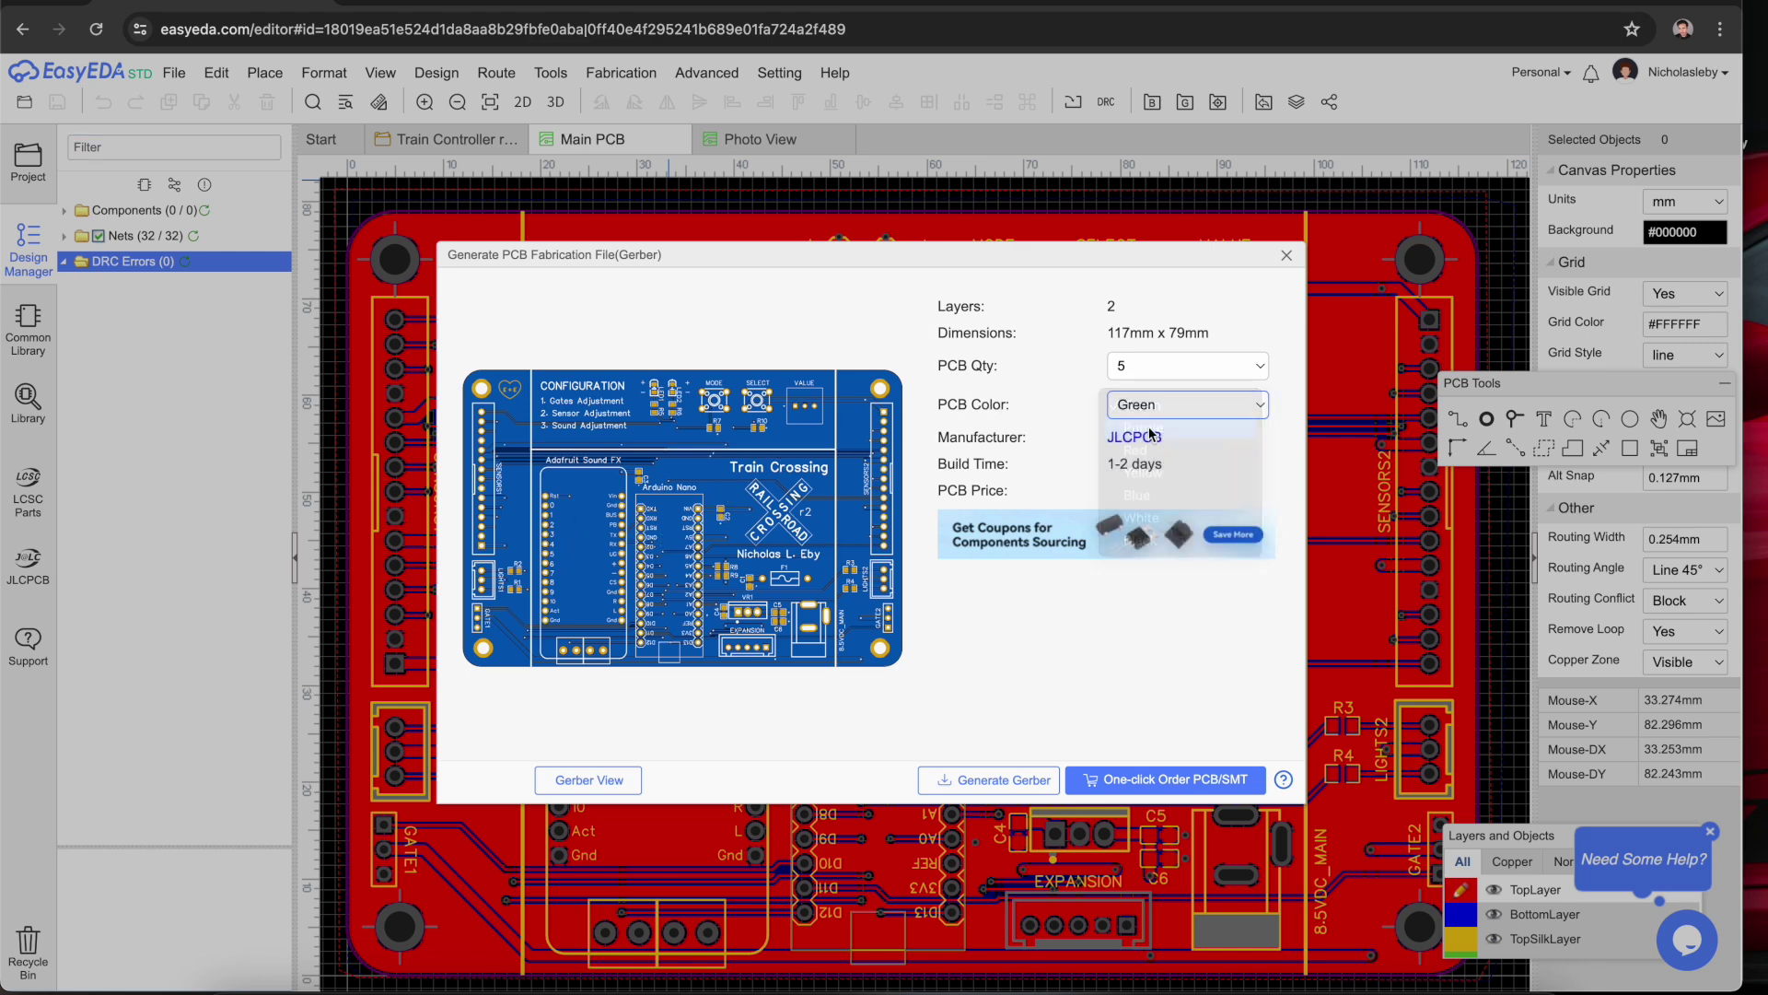
left_click(1157, 412)
left_click(1149, 450)
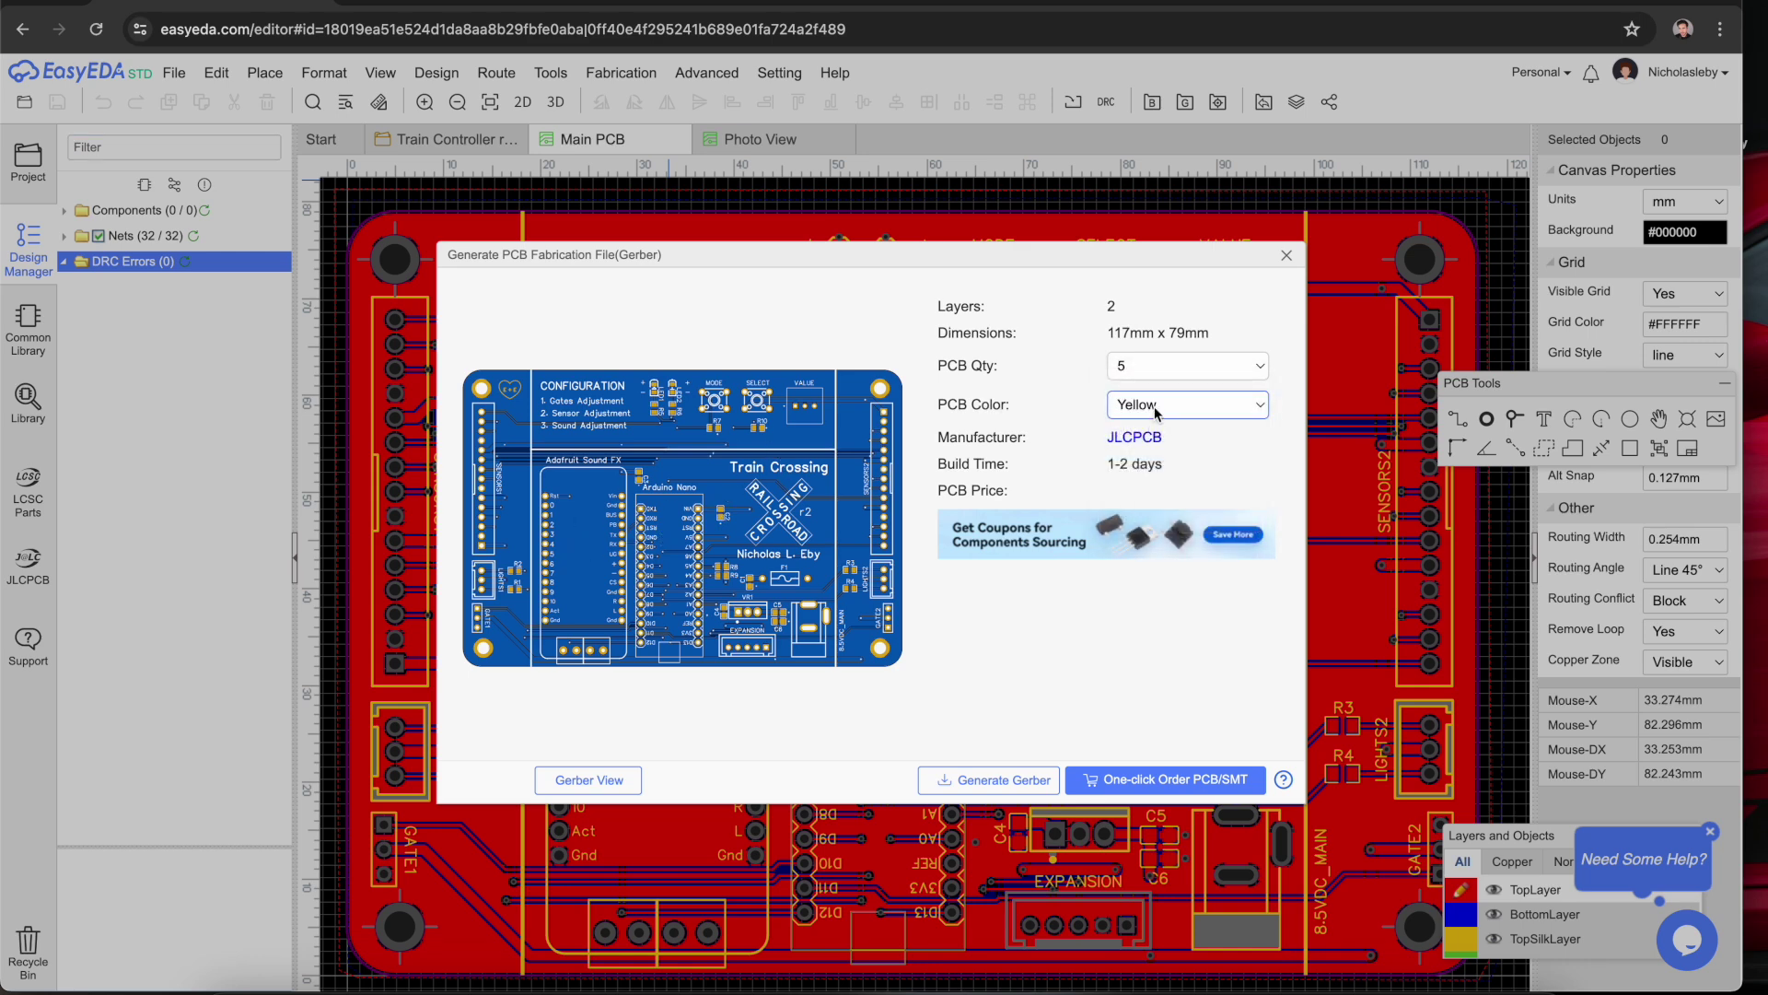
left_click(1183, 406)
left_click(1088, 398)
left_click(1119, 363)
left_click(1170, 370)
left_click(1102, 385)
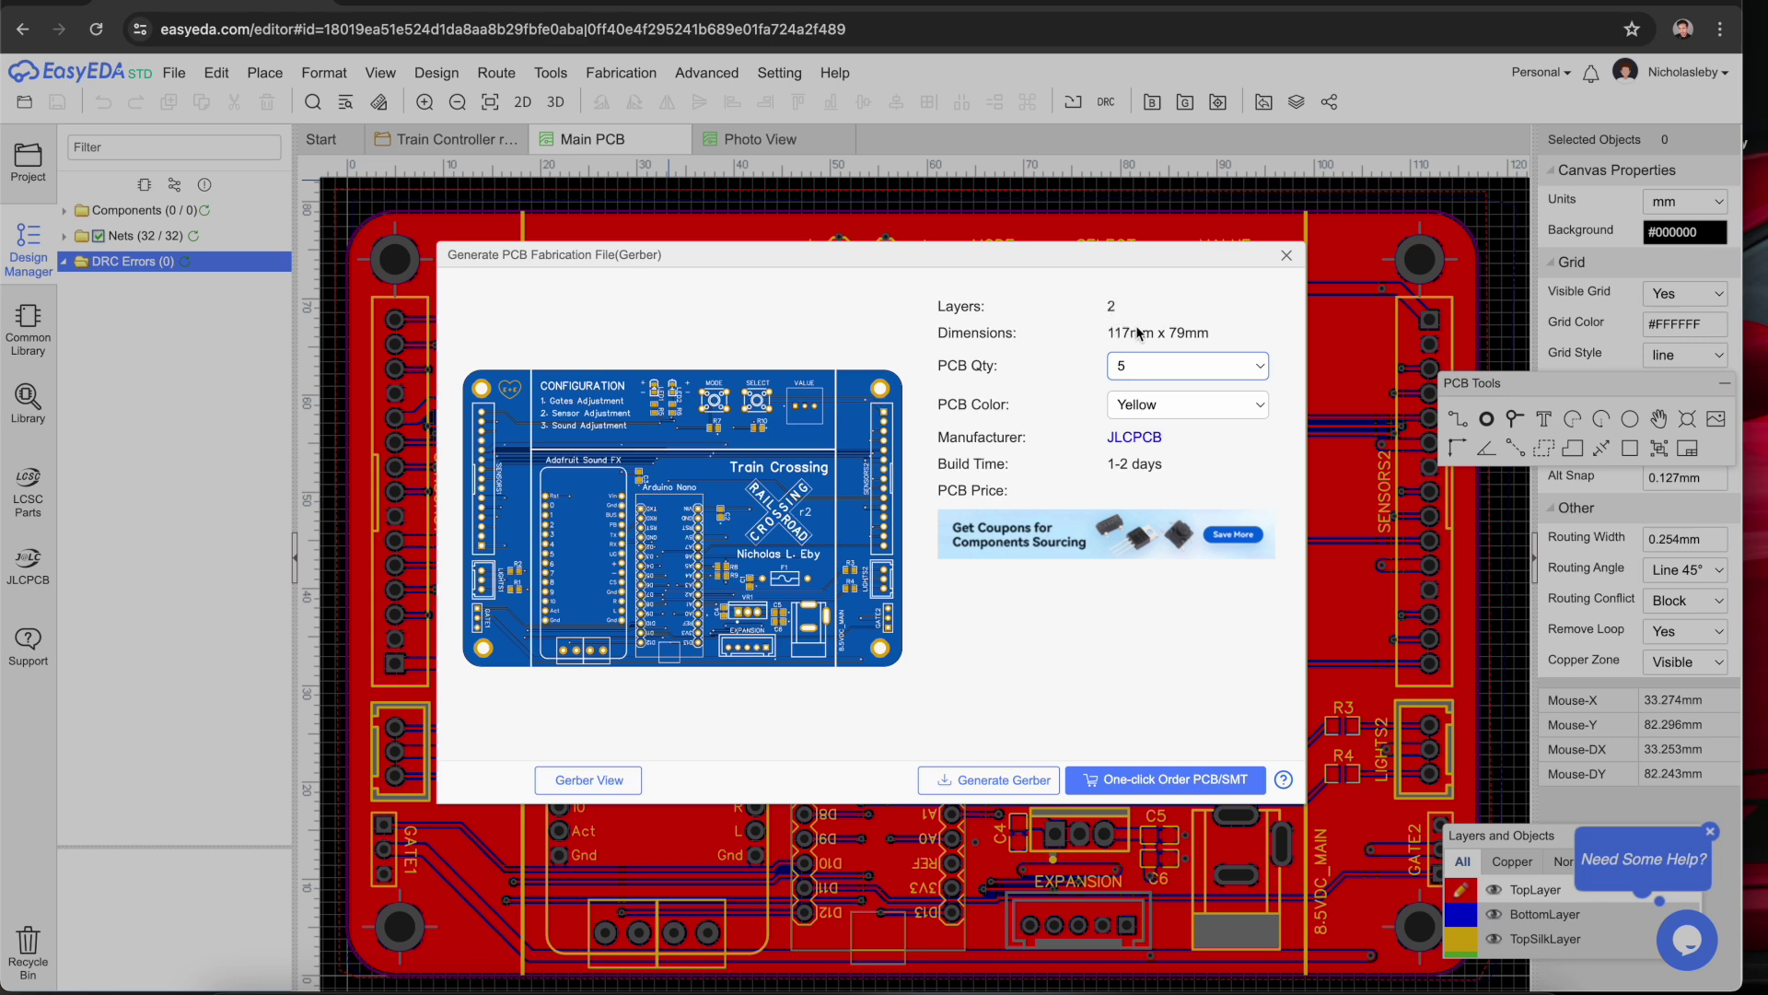
left_click(1287, 256)
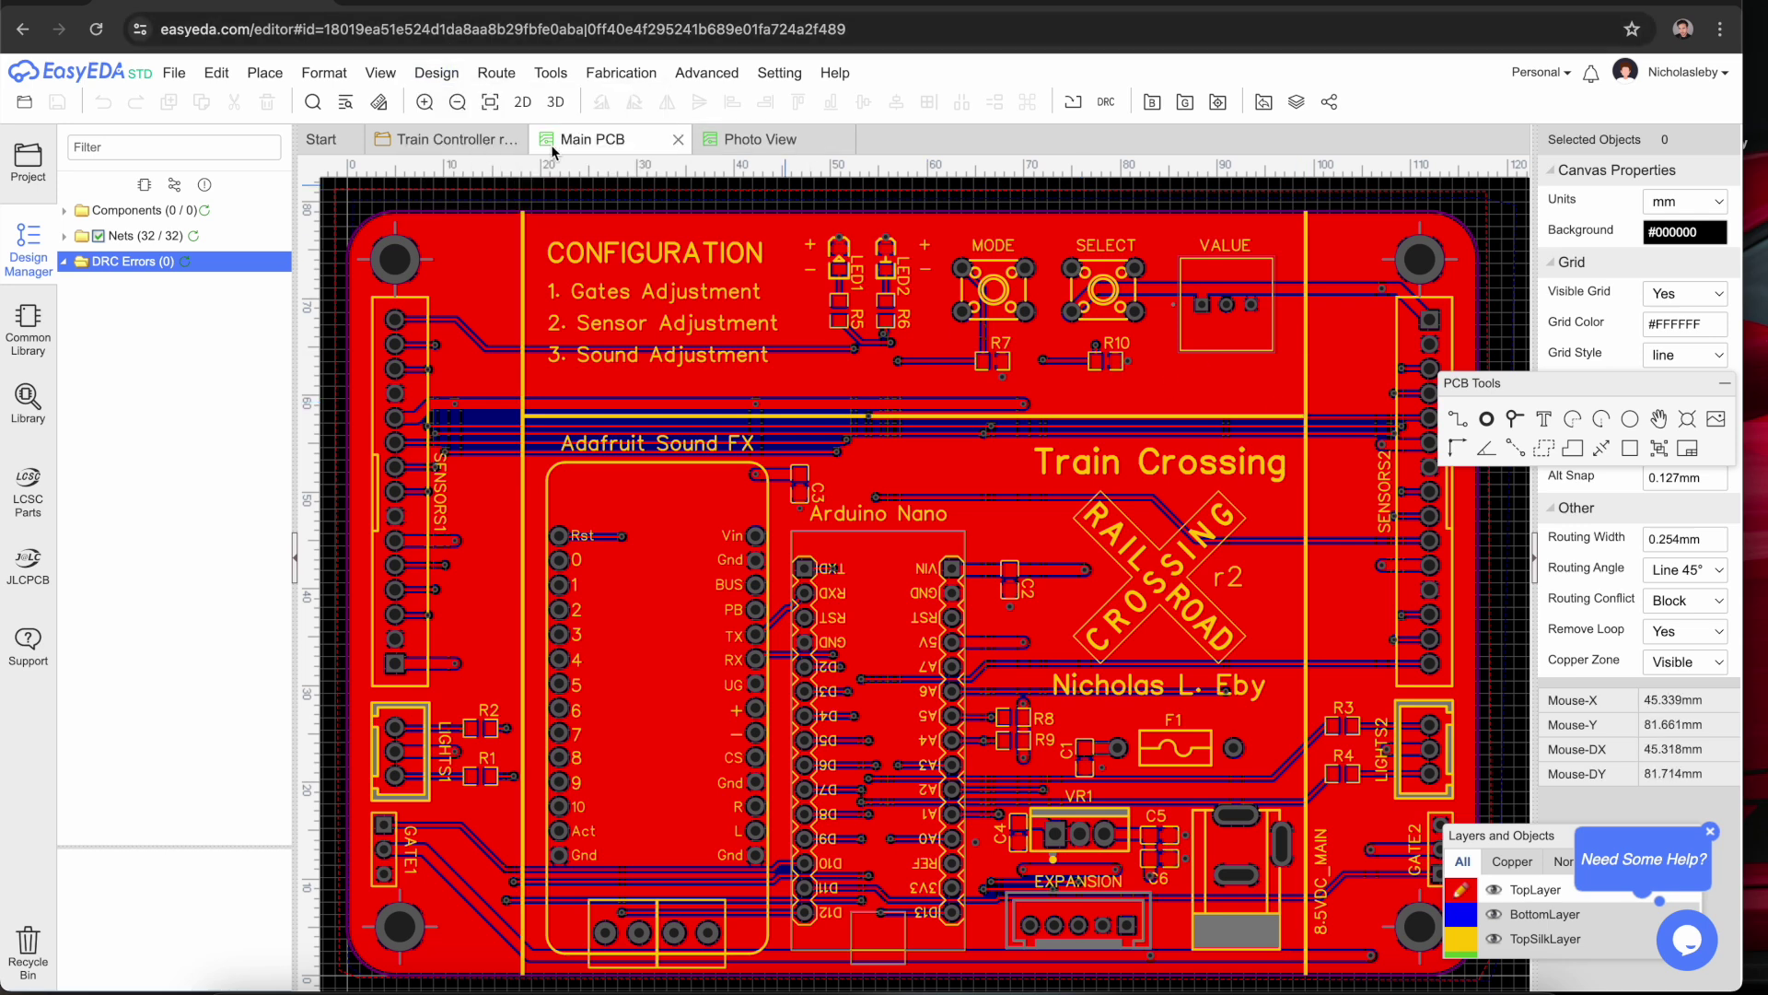
- Return to the Train Controller schematic and browse the Common Library's supply flags, resistors, capacitors and inductors
left_click(456, 142)
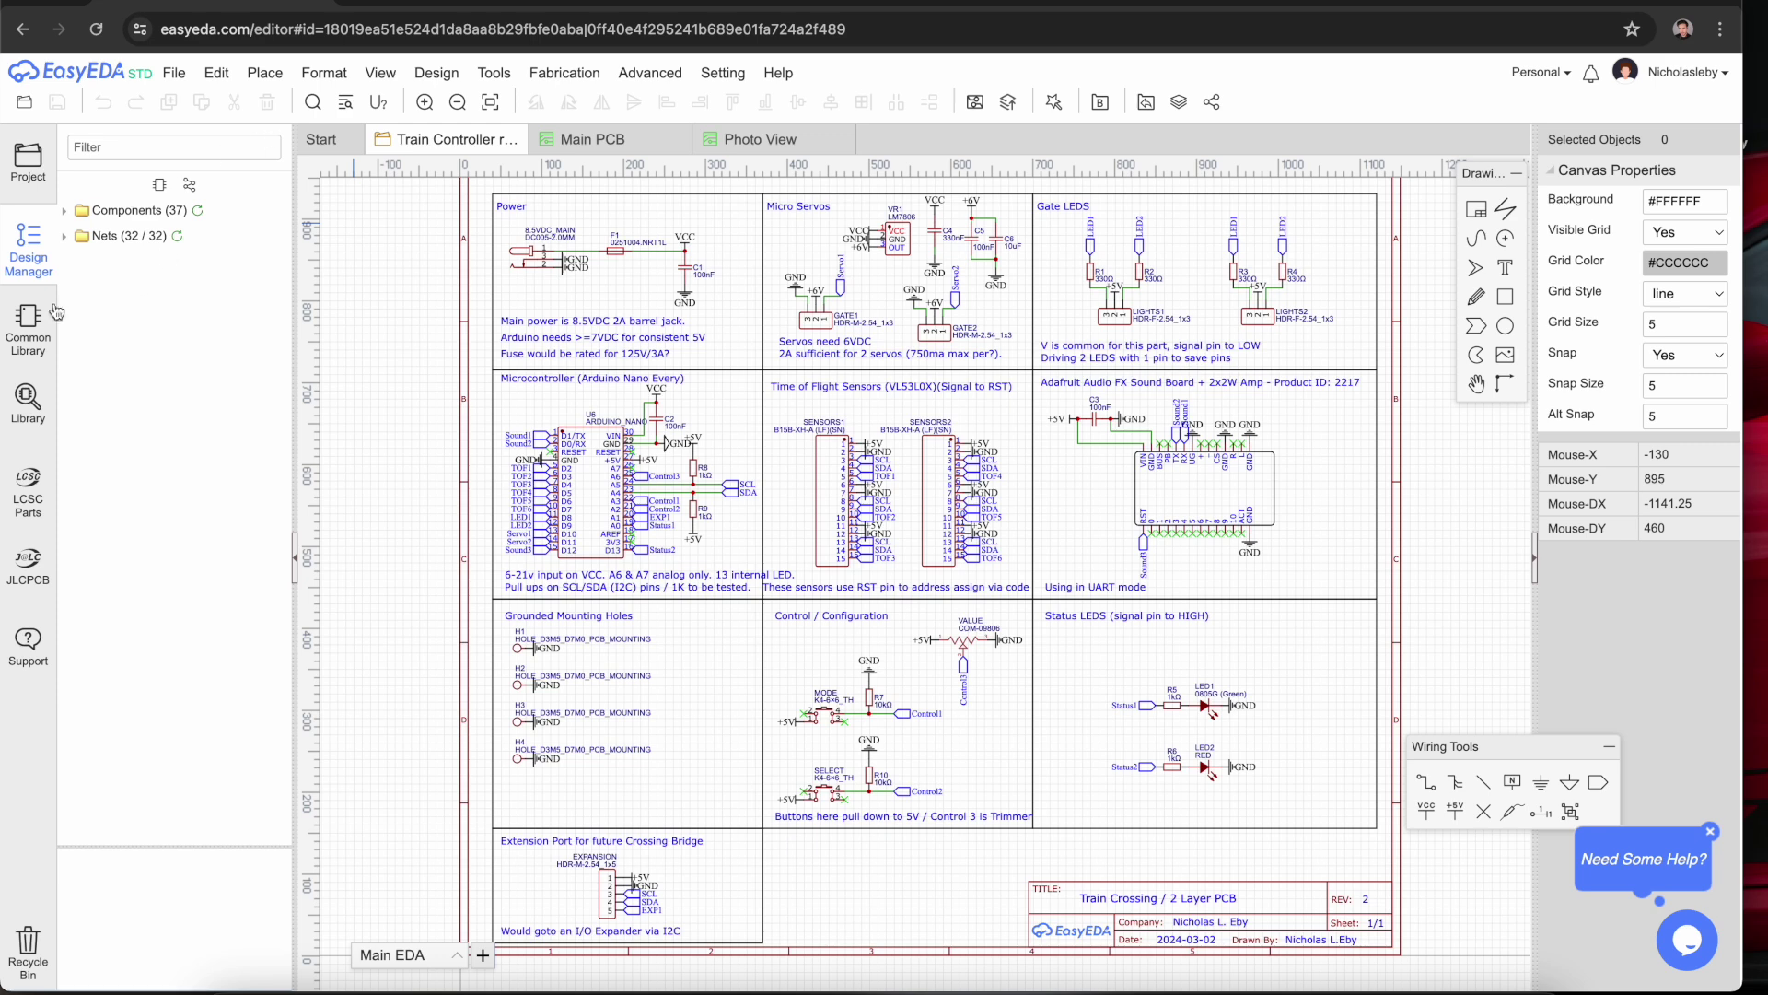
left_click(31, 322)
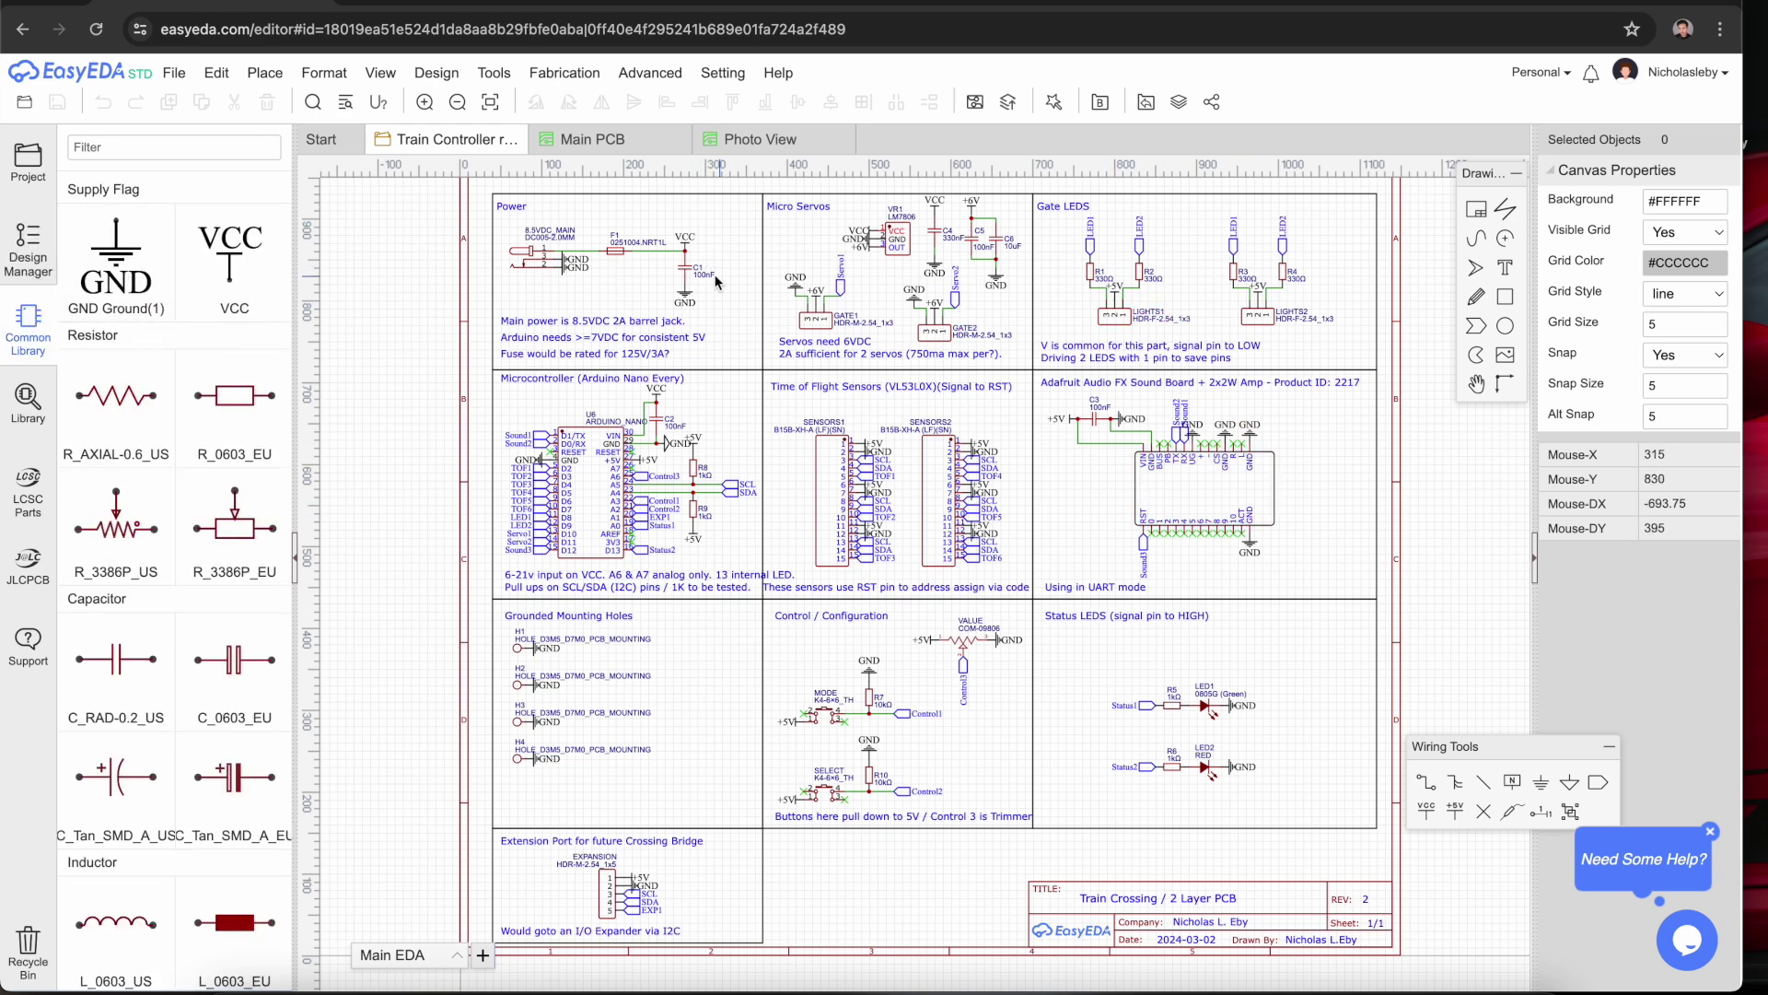
scroll(150, 378, "down", 2)
scroll(150, 379, "down", 5)
scroll(150, 461, "up", 6)
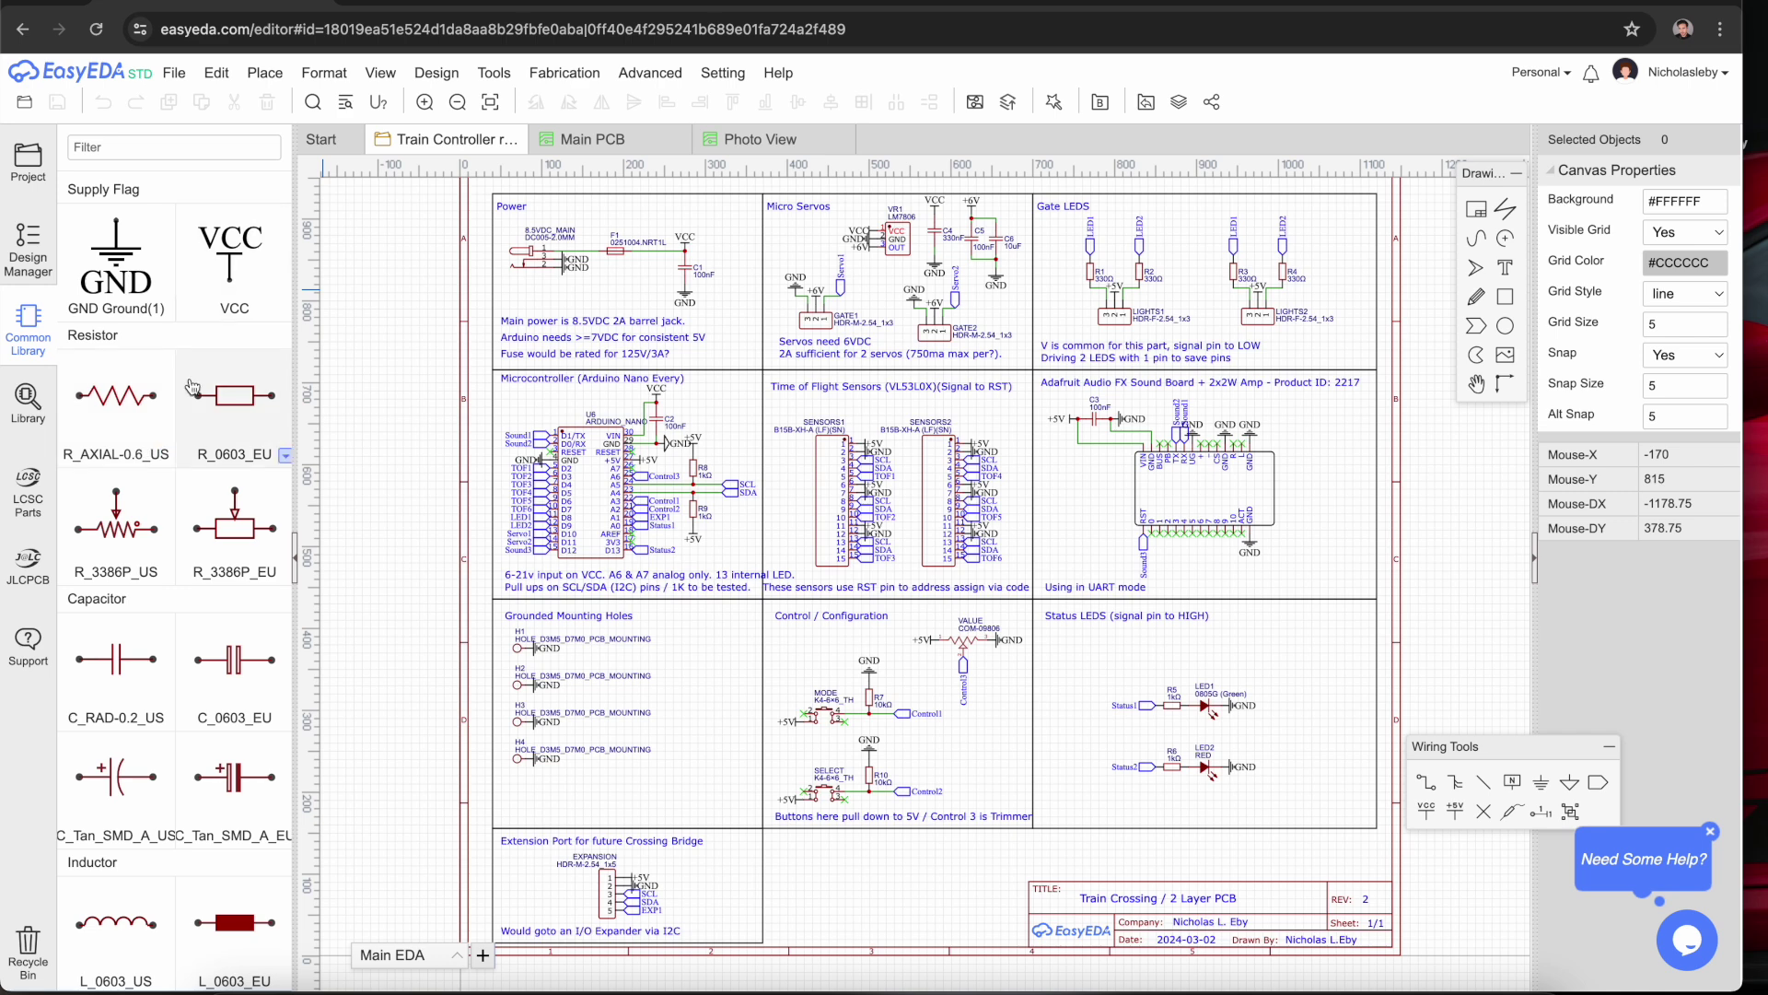
scroll(184, 396, "down", 5)
scroll(184, 378, "up", 2)
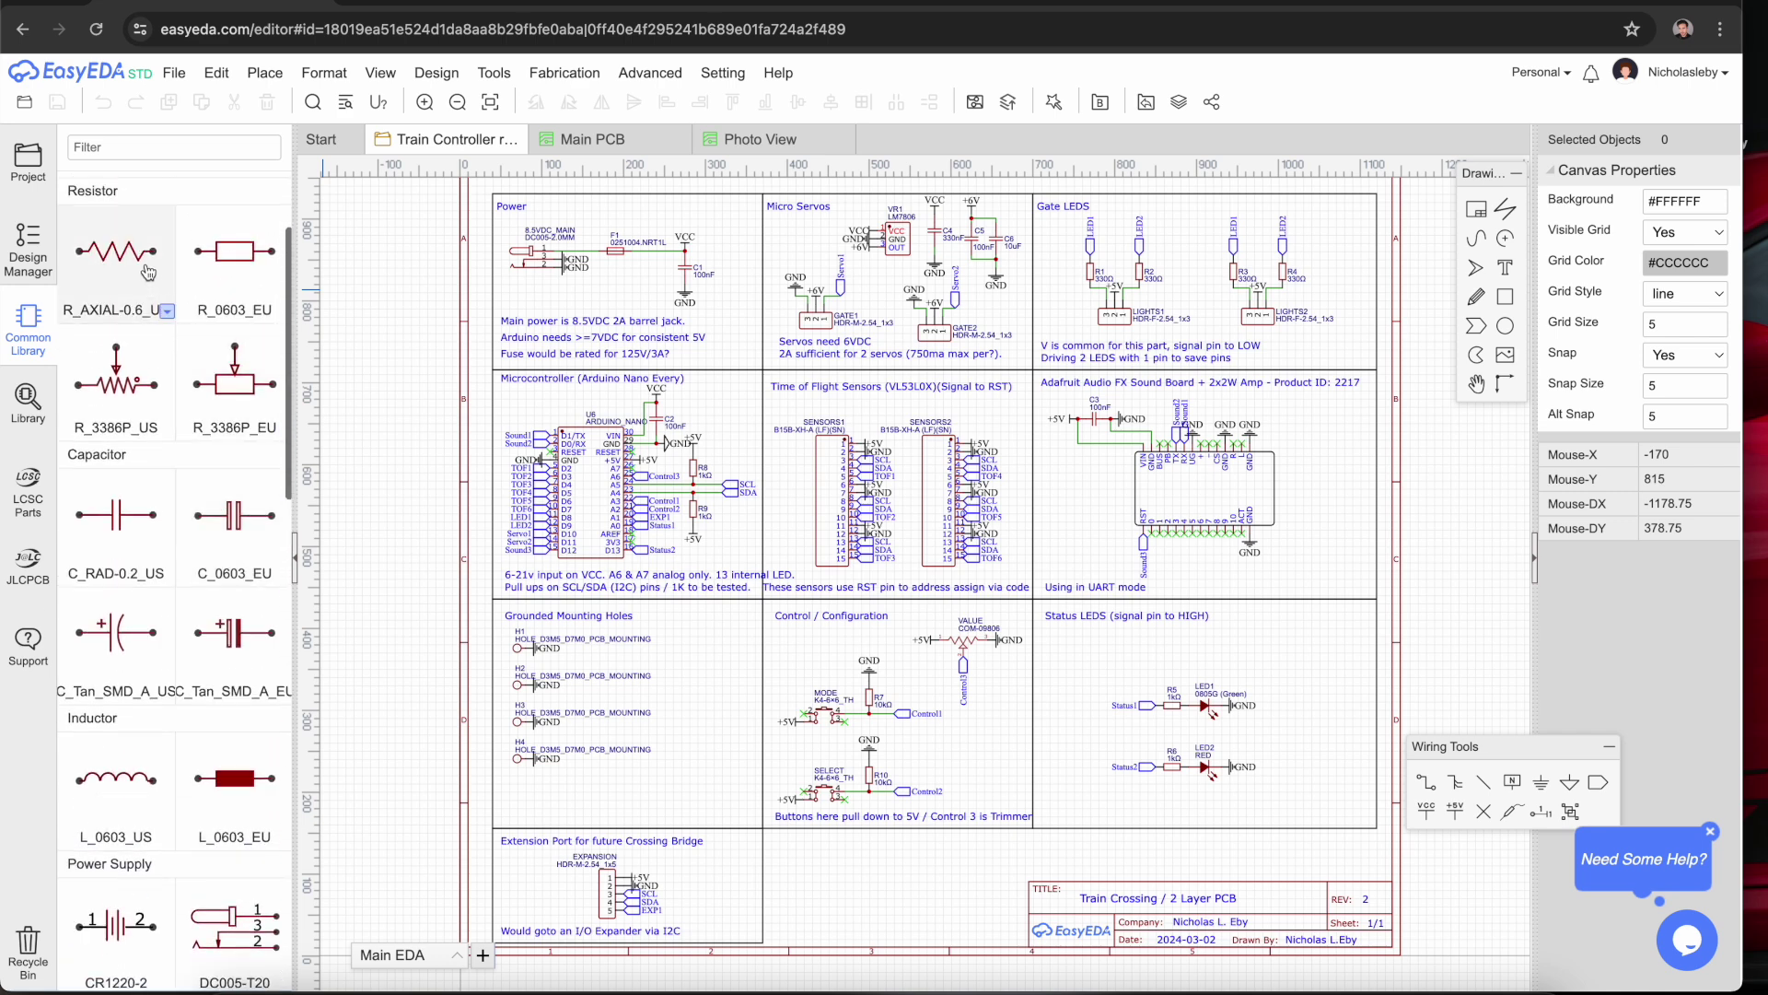
- Open the R_AXIAL-0.6_US resistor symbol in the symbol editor and close it without saving
left_click(167, 295)
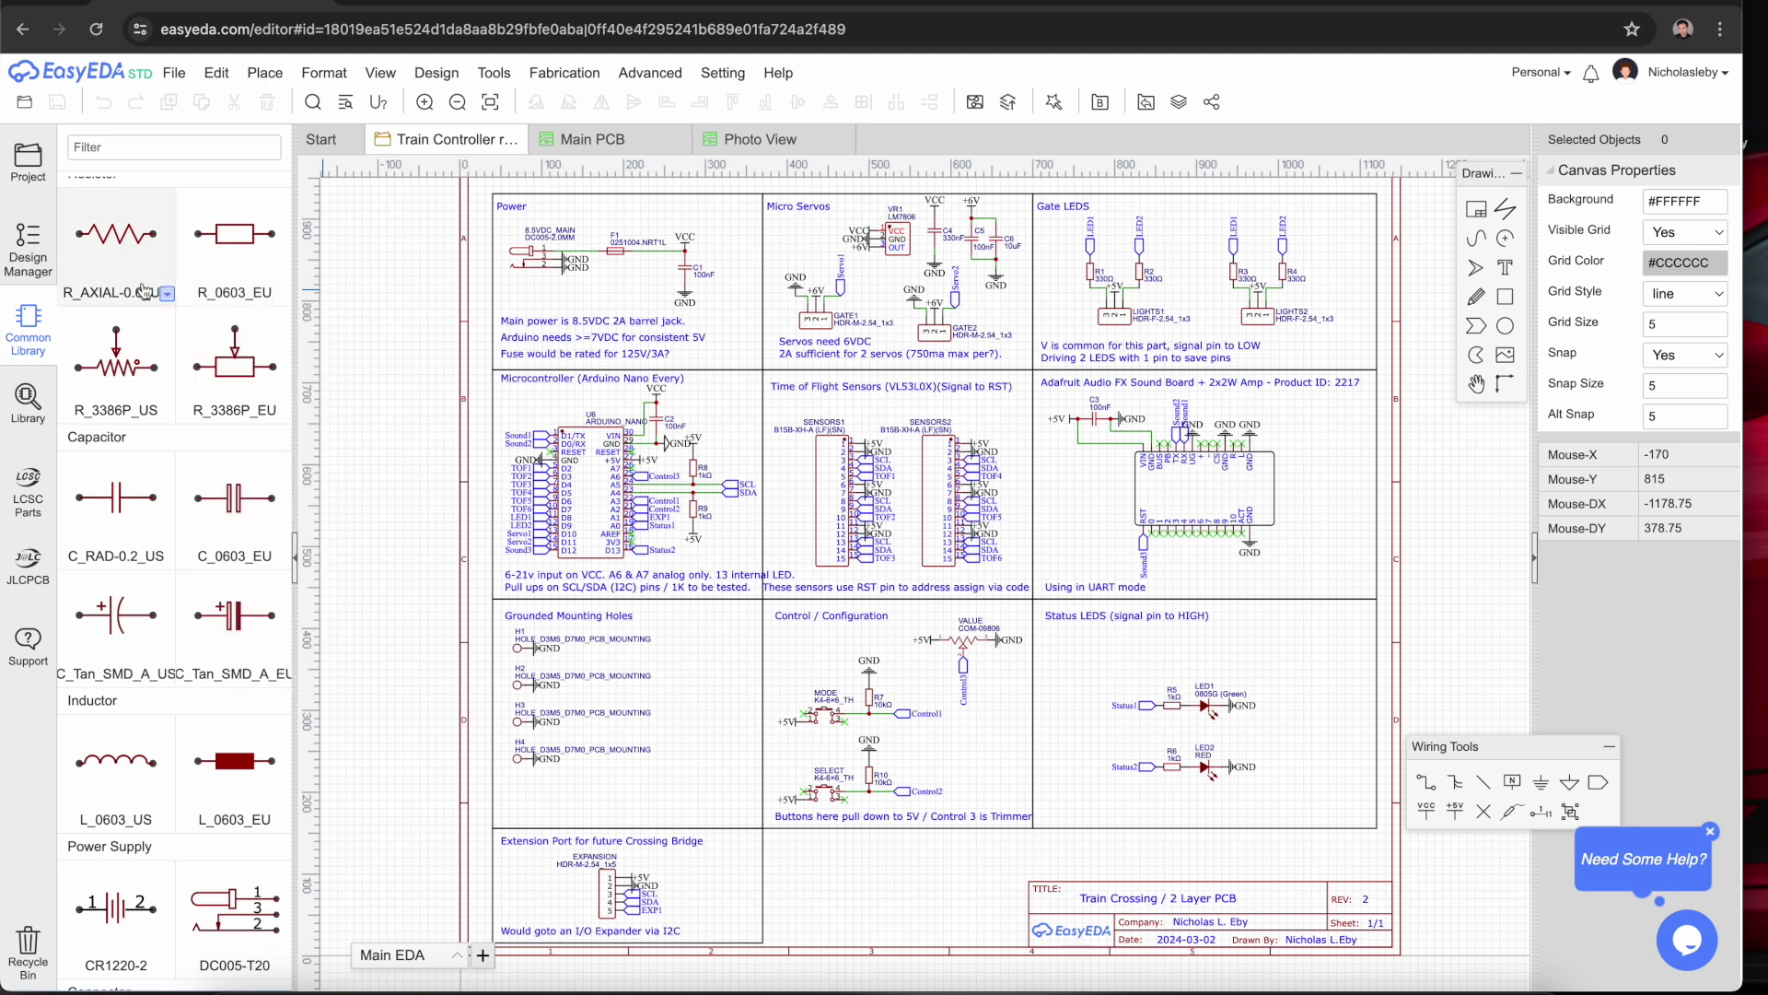
double_click(164, 295)
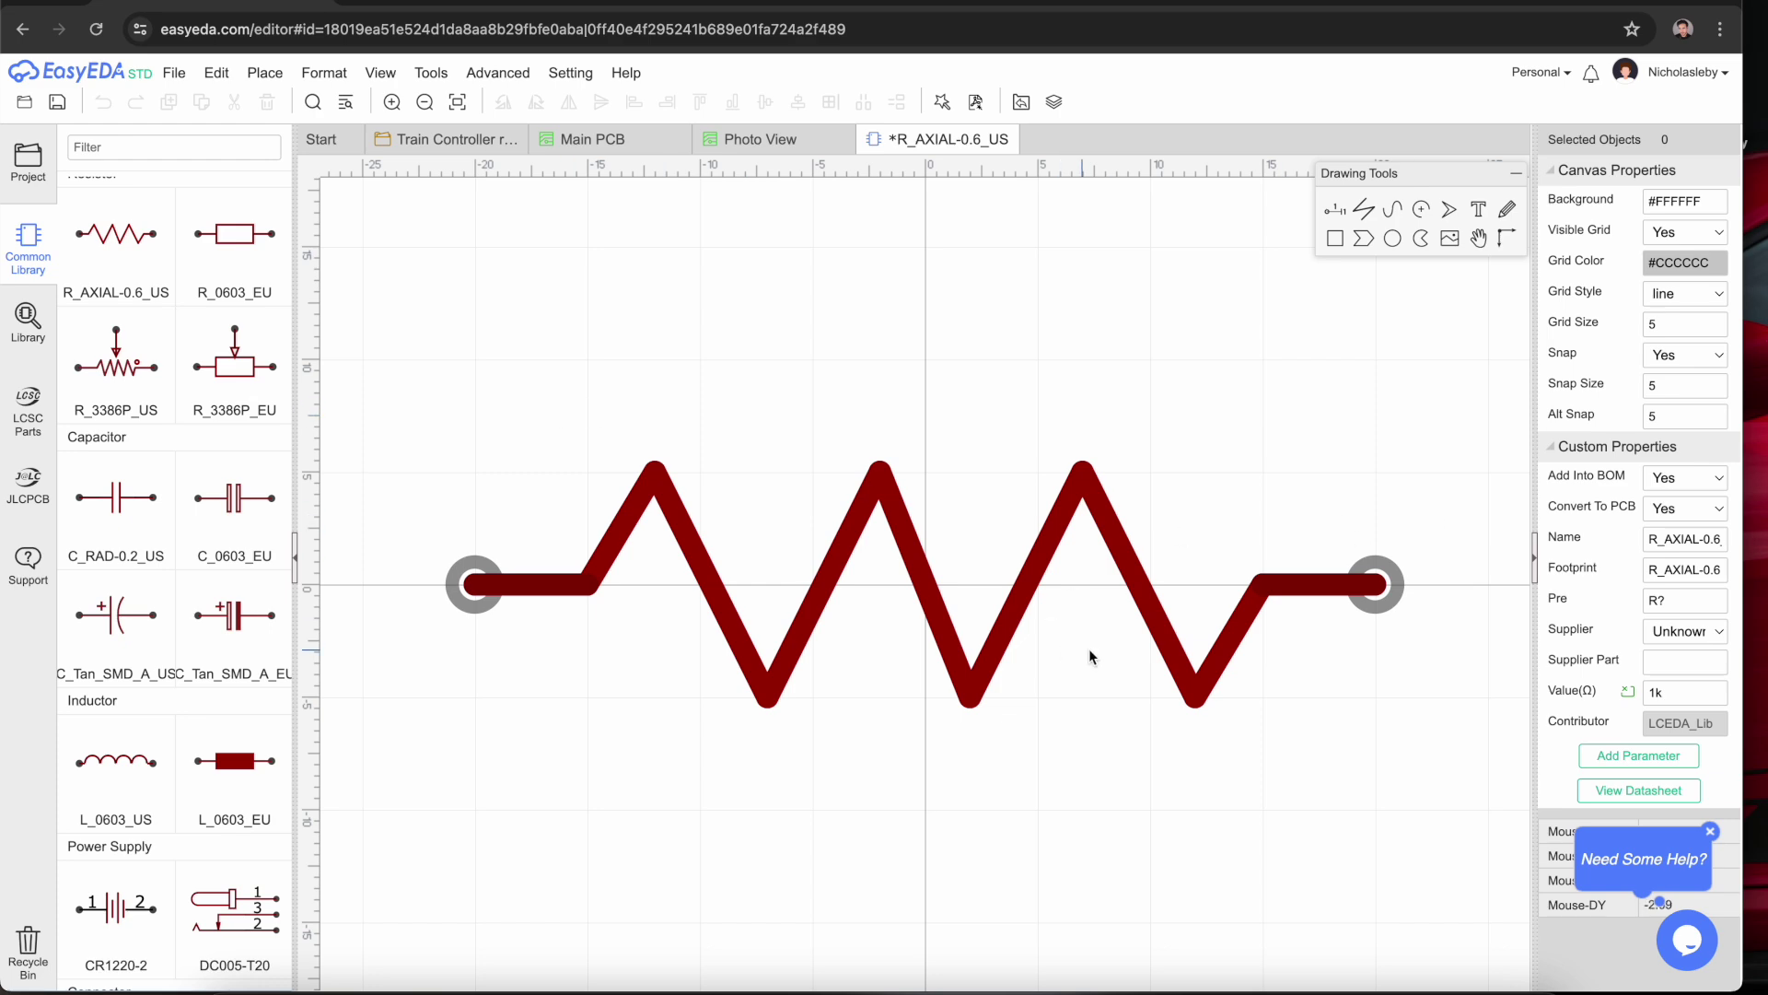
left_click(1006, 139)
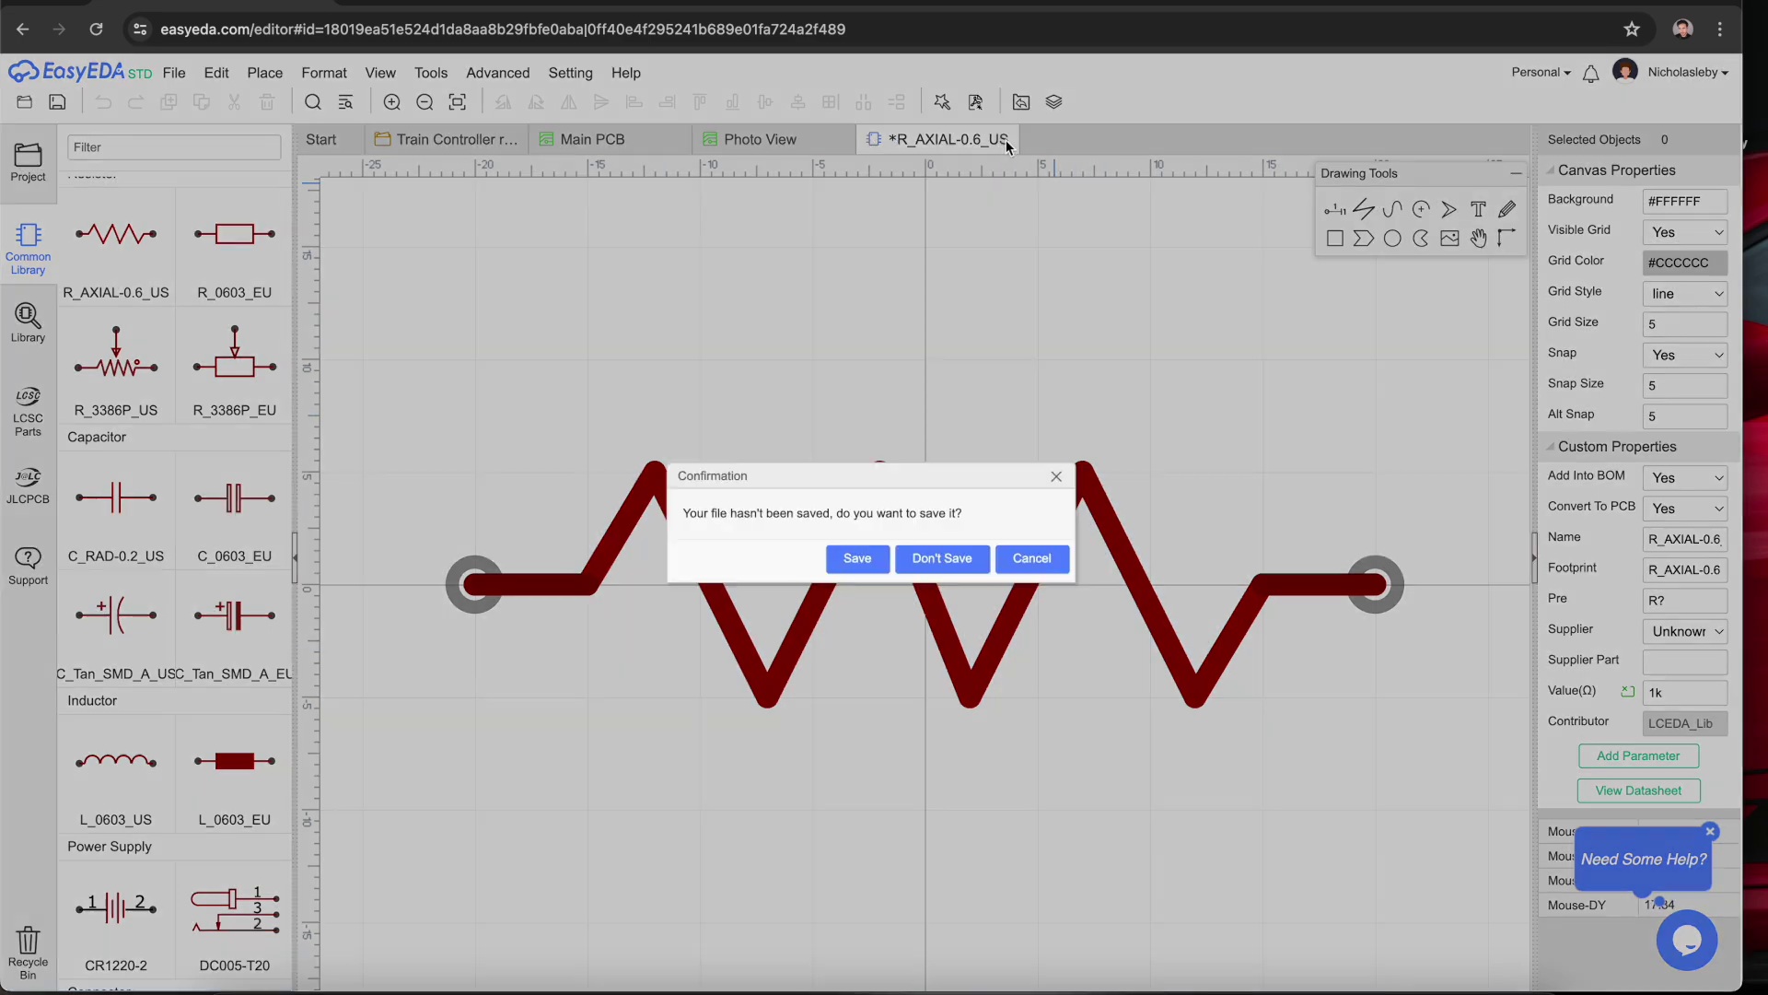
left_click(941, 563)
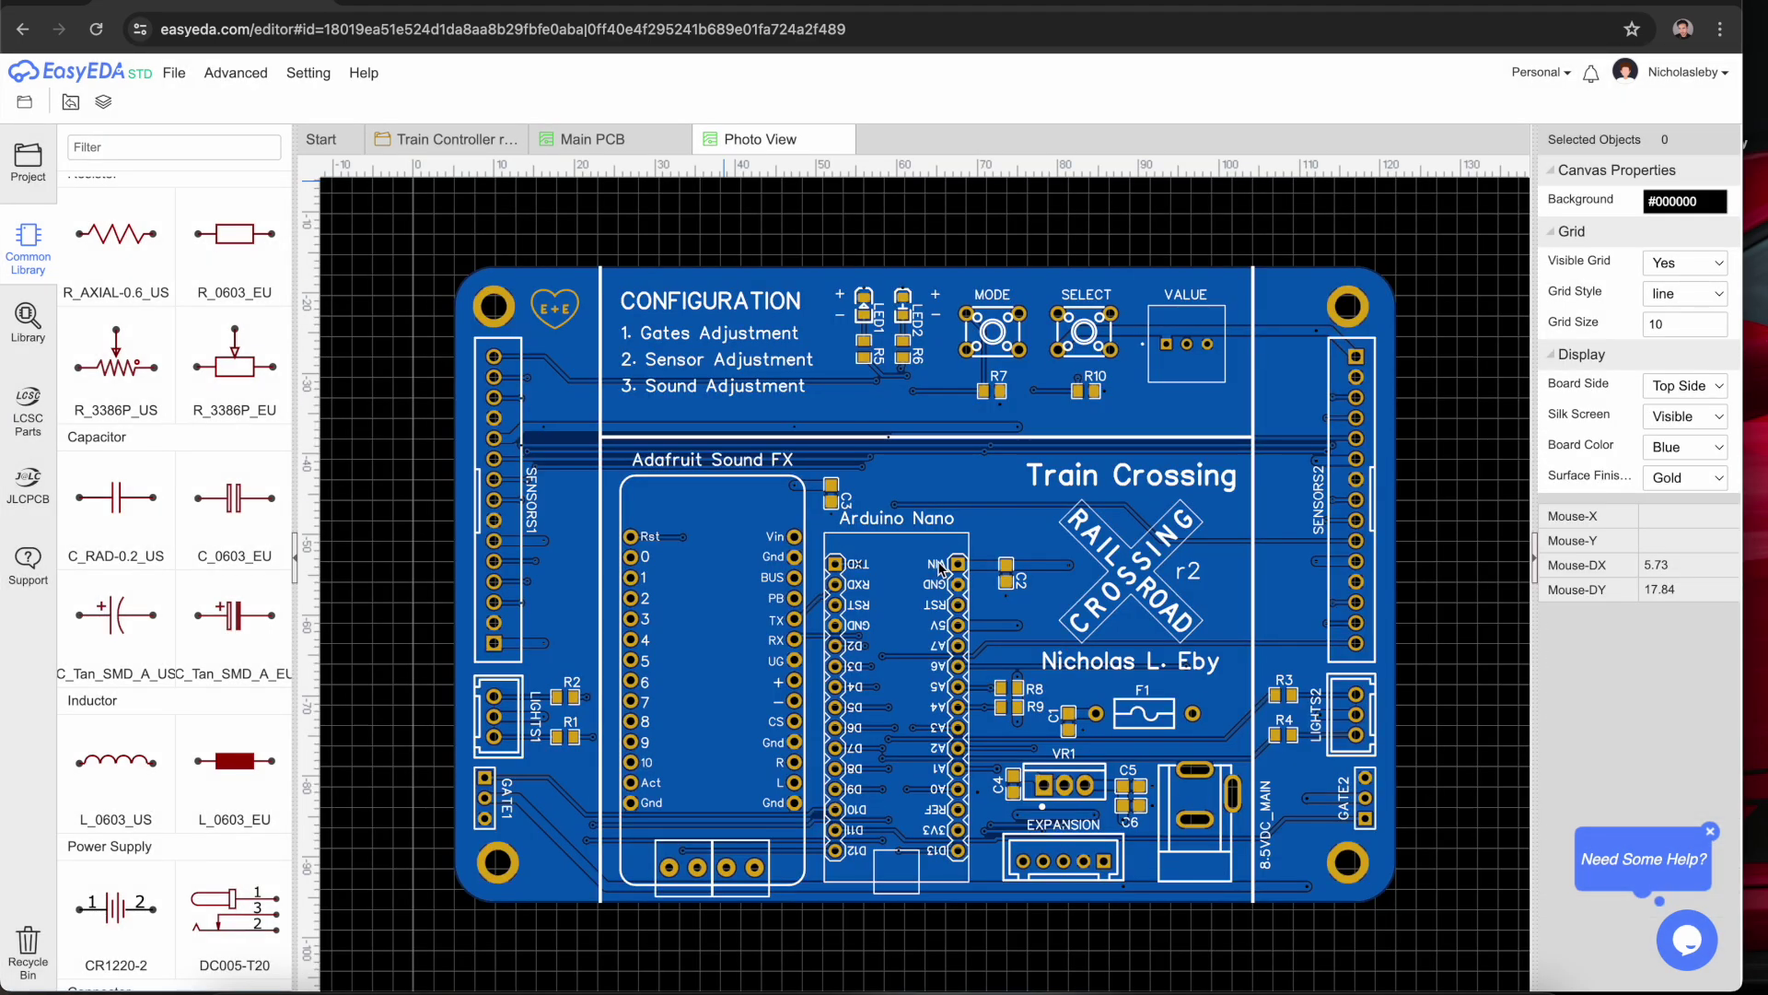
- Go back to the schematic and examine the Common Library's switches, diodes, transistors, regulators and displays
left_click(452, 139)
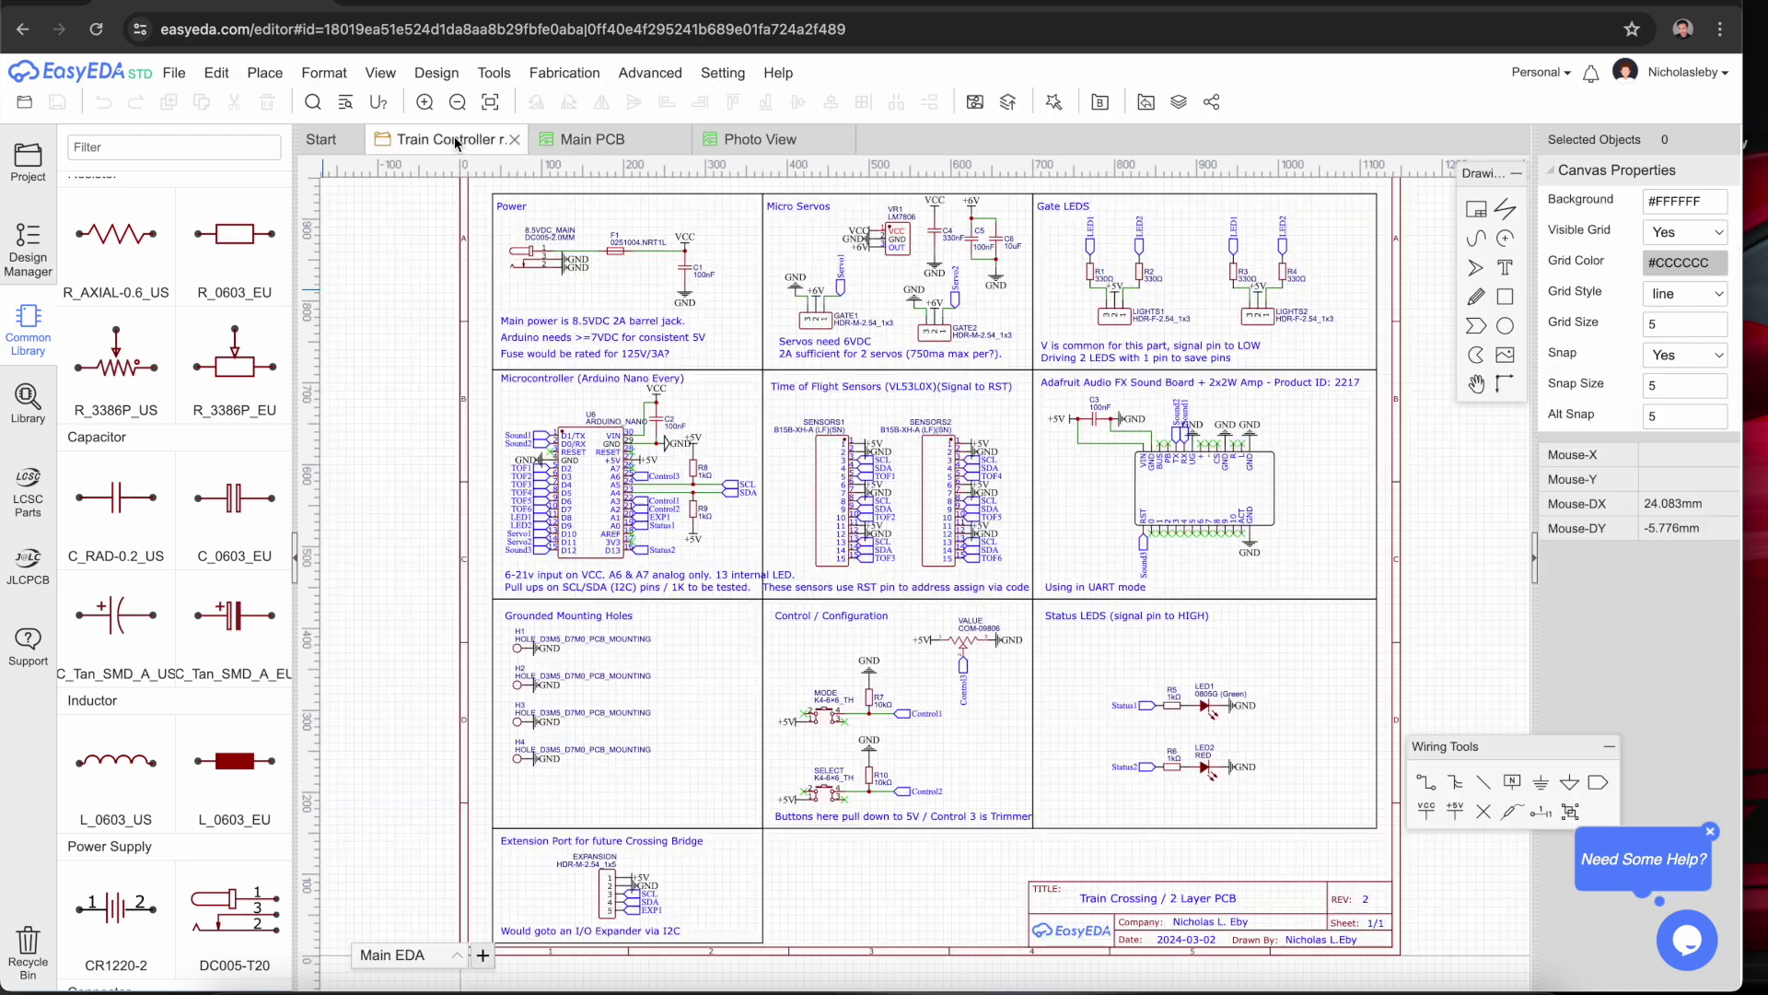
scroll(215, 670, "down", 10)
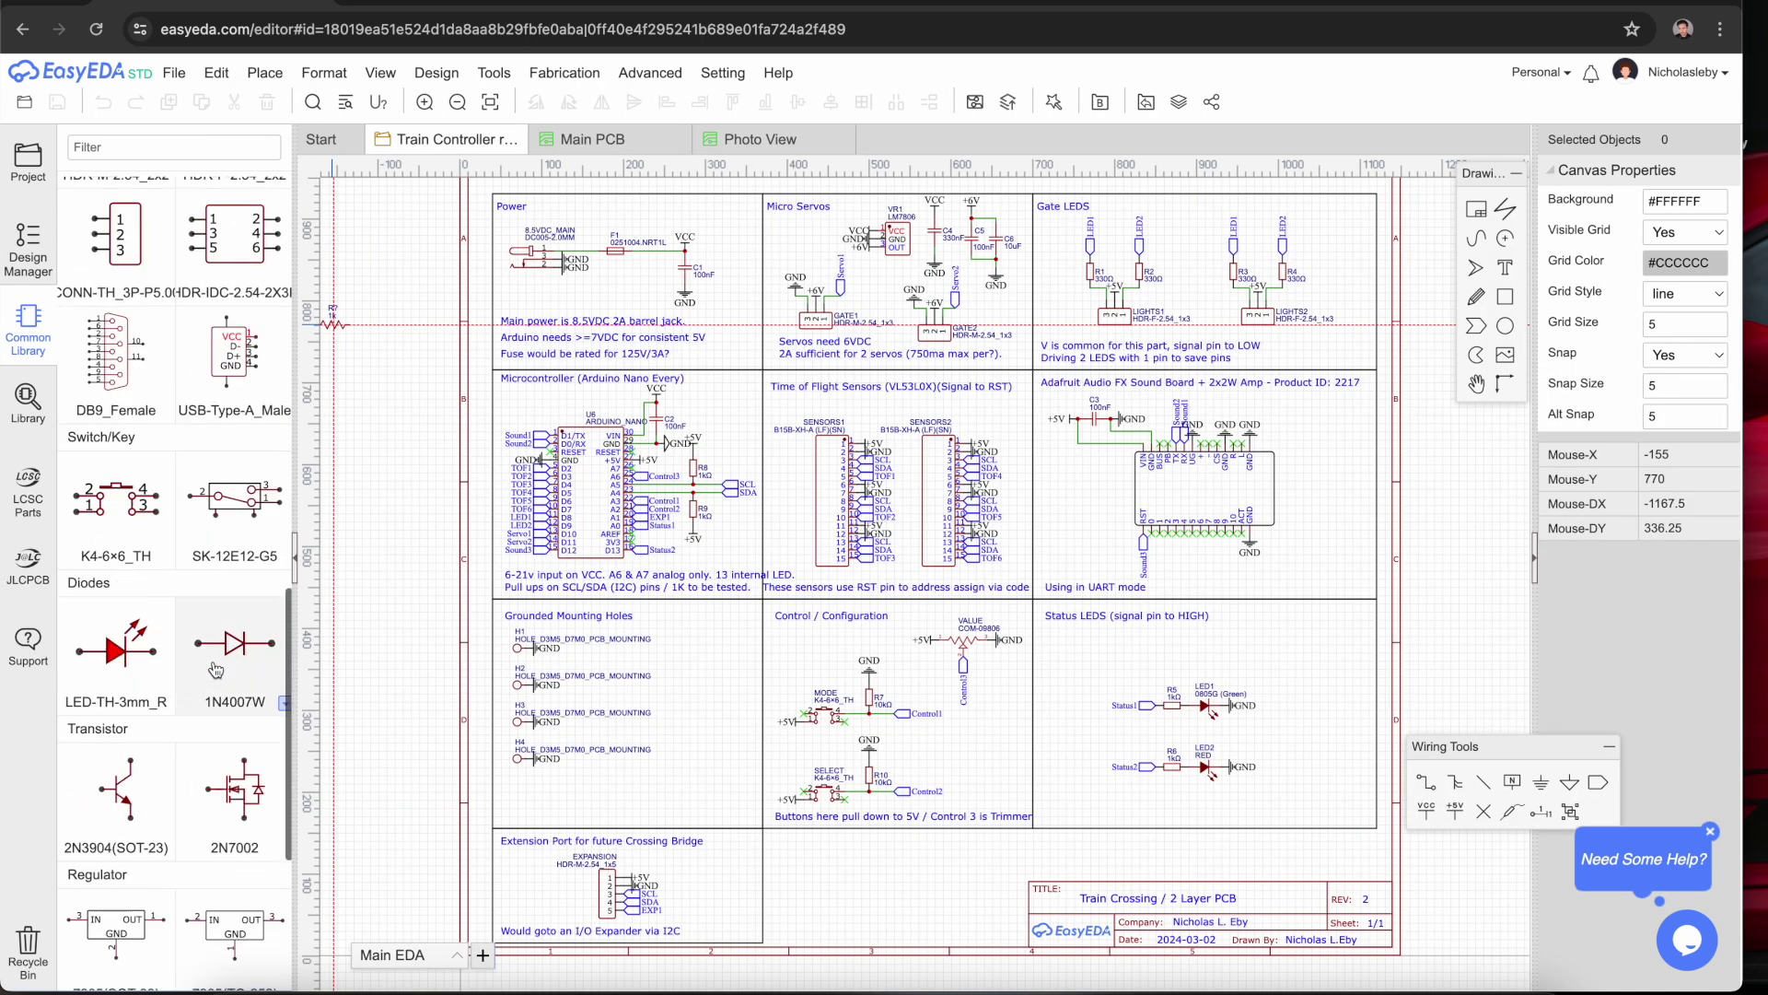
scroll(215, 670, "down", 5)
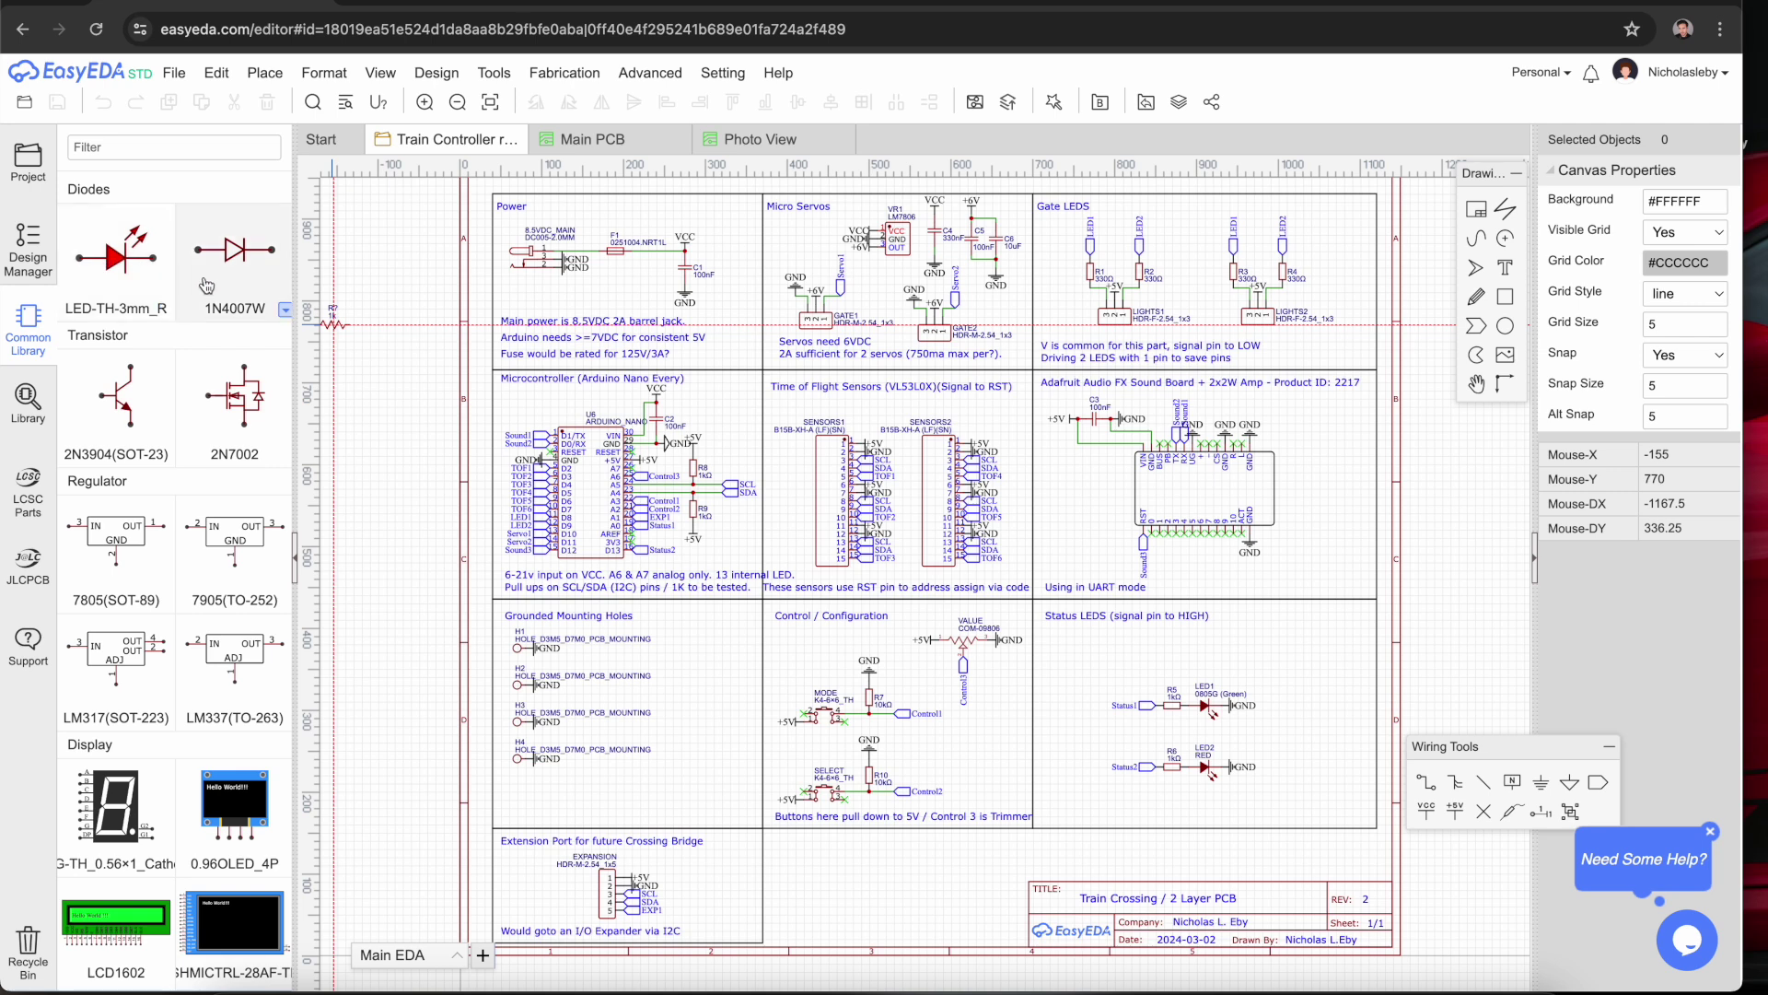
scroll(124, 313, "up", 1)
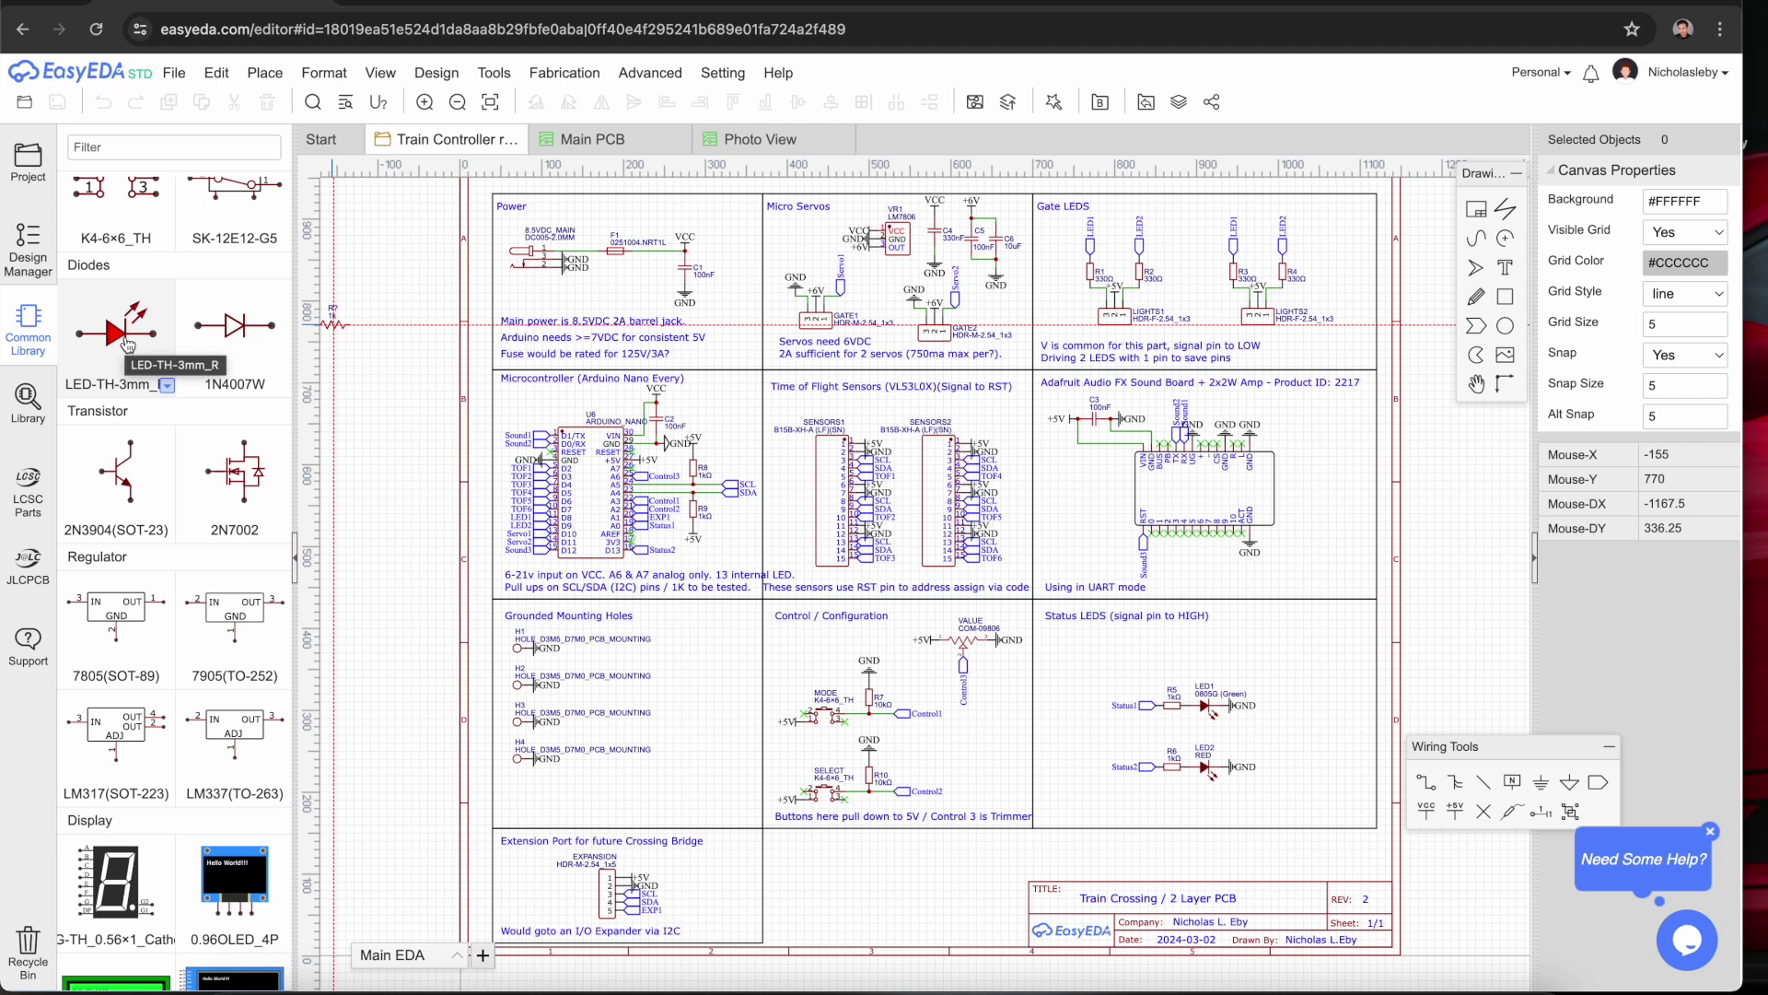
- Open the component Library, enter "led" as the keyword and display the LCSC class of symbols
scroll(189, 735, "down", 1)
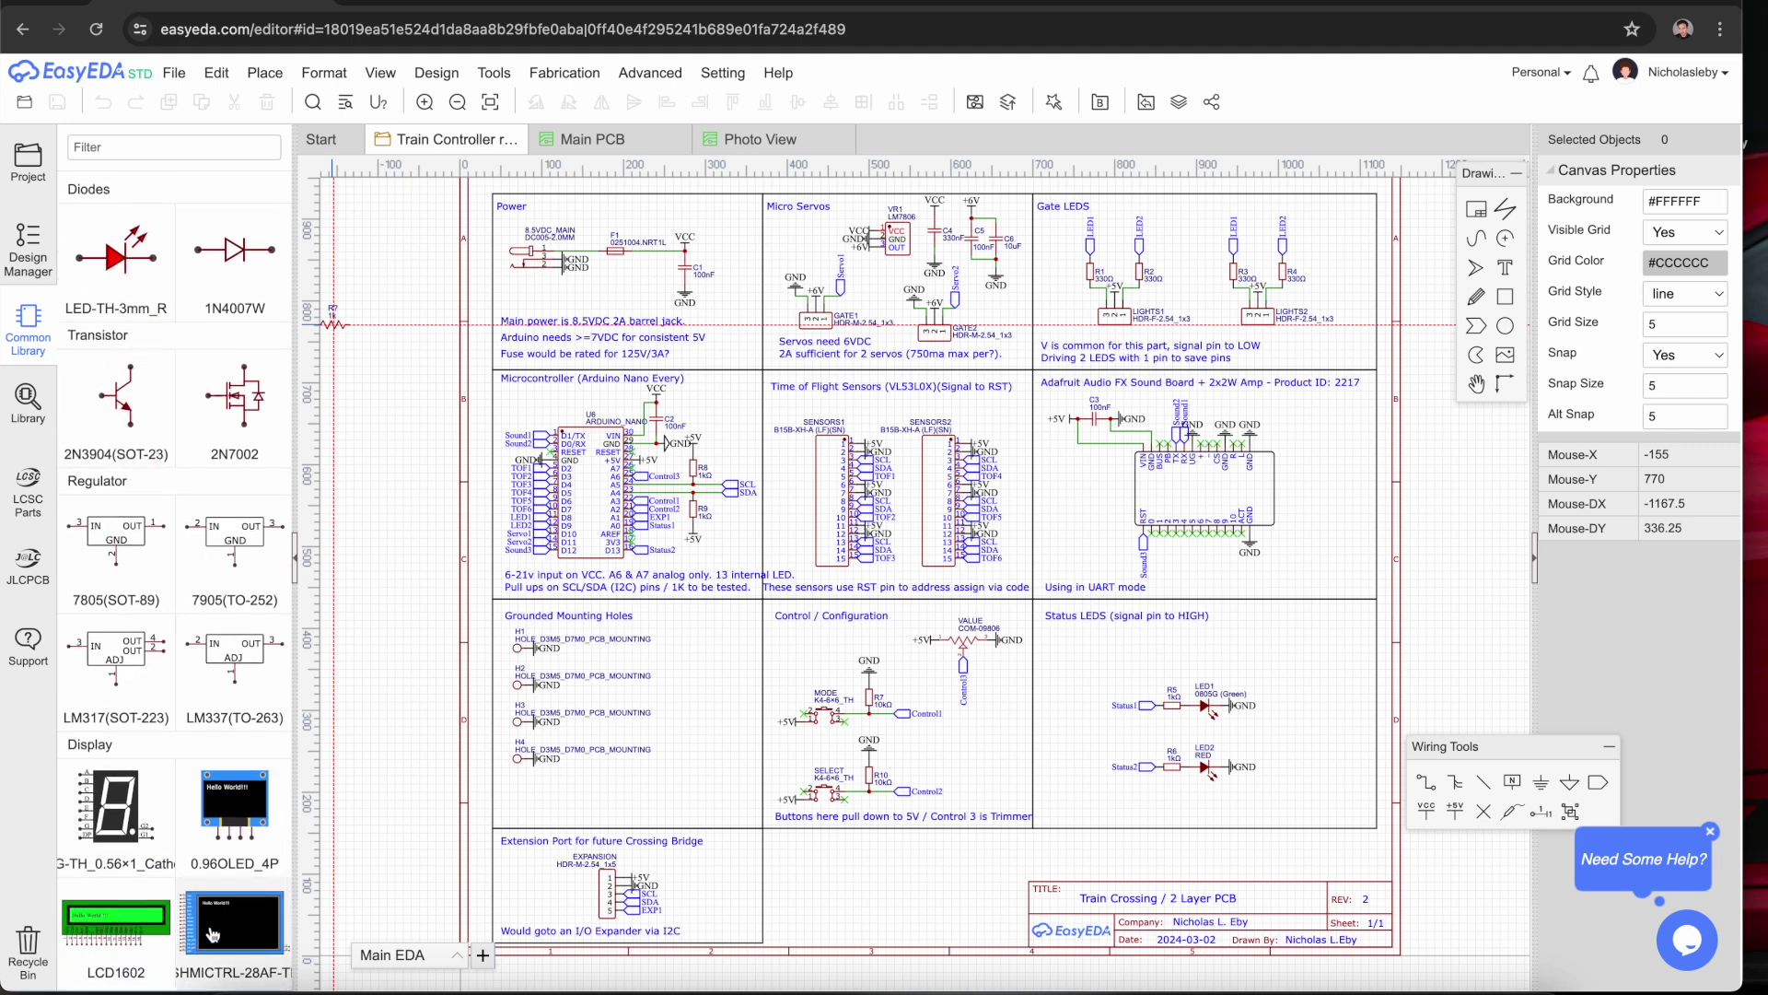
scroll(242, 219, "up", 5)
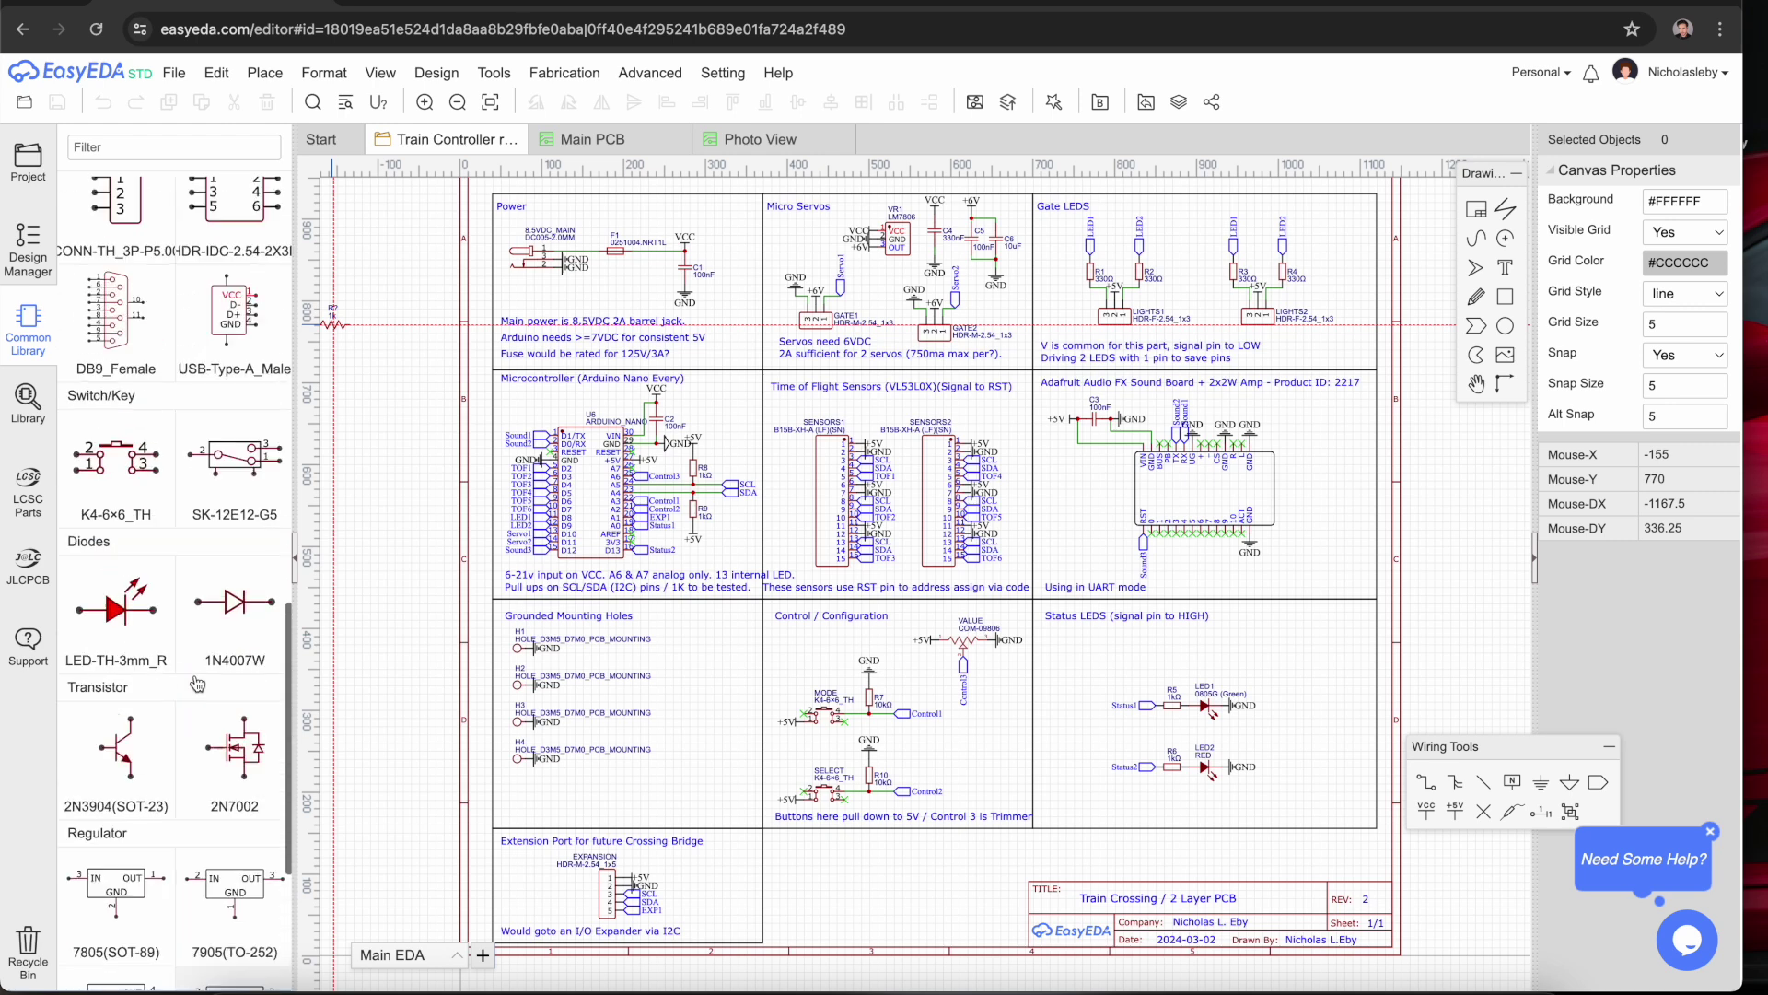
left_click(28, 398)
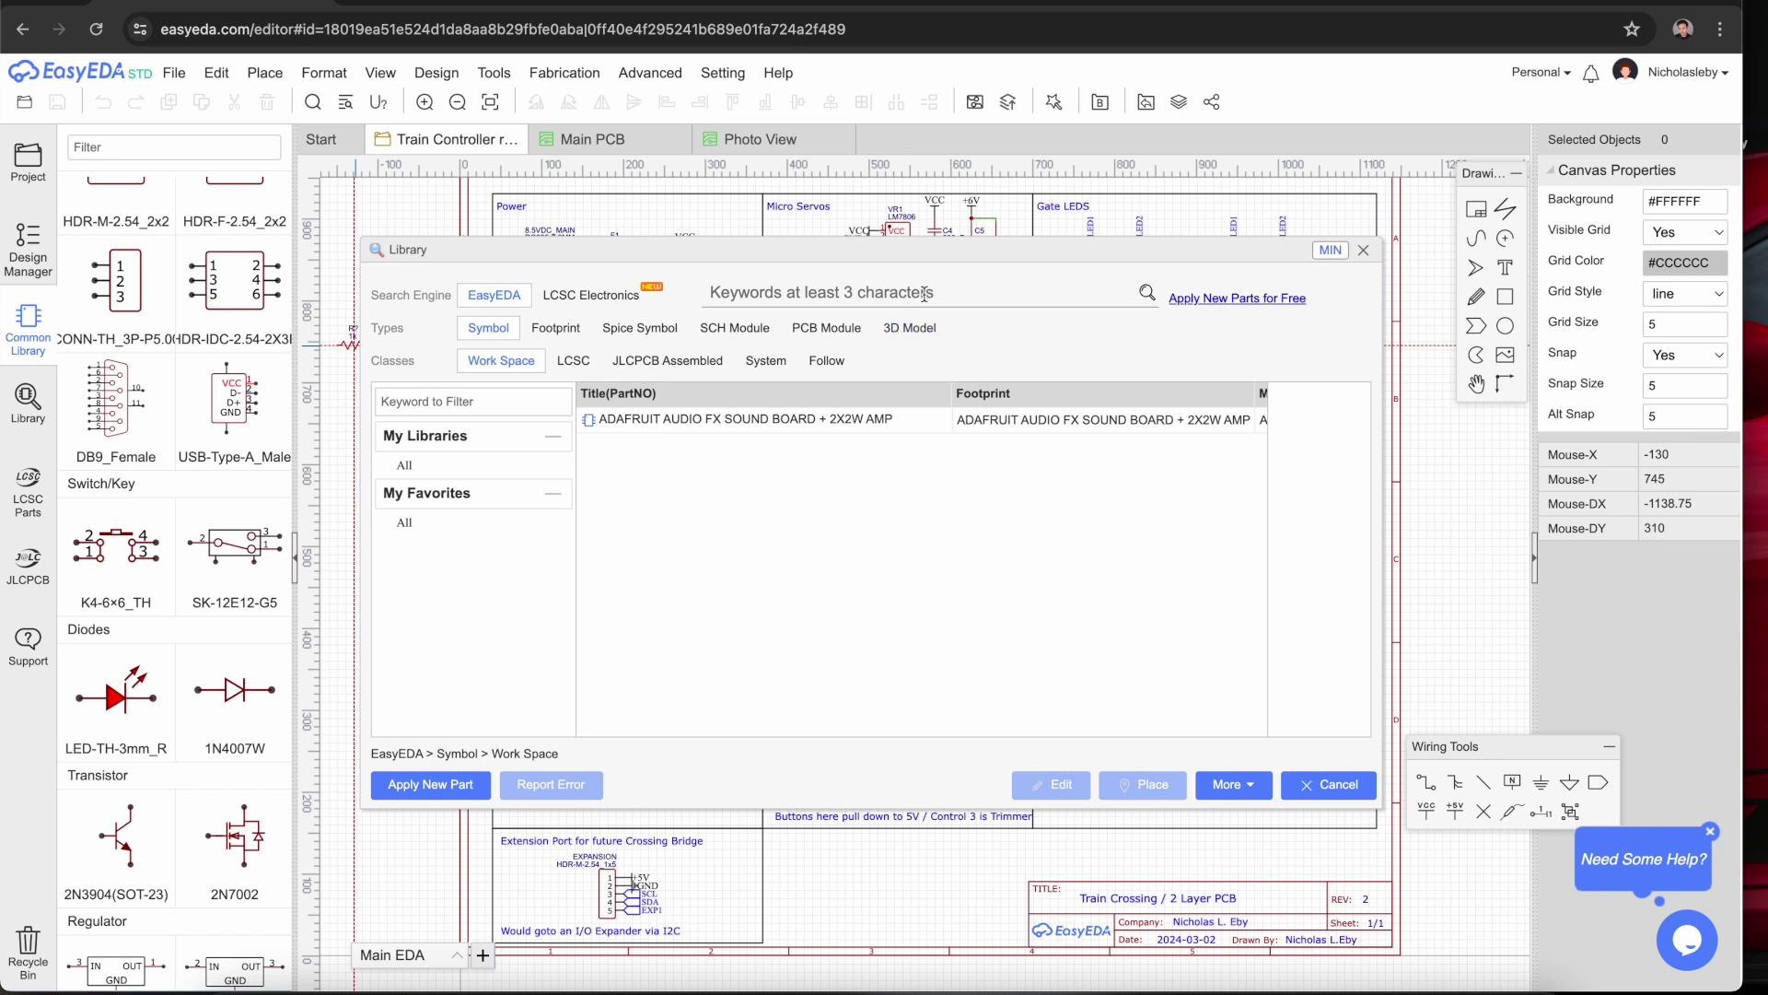
type("led")
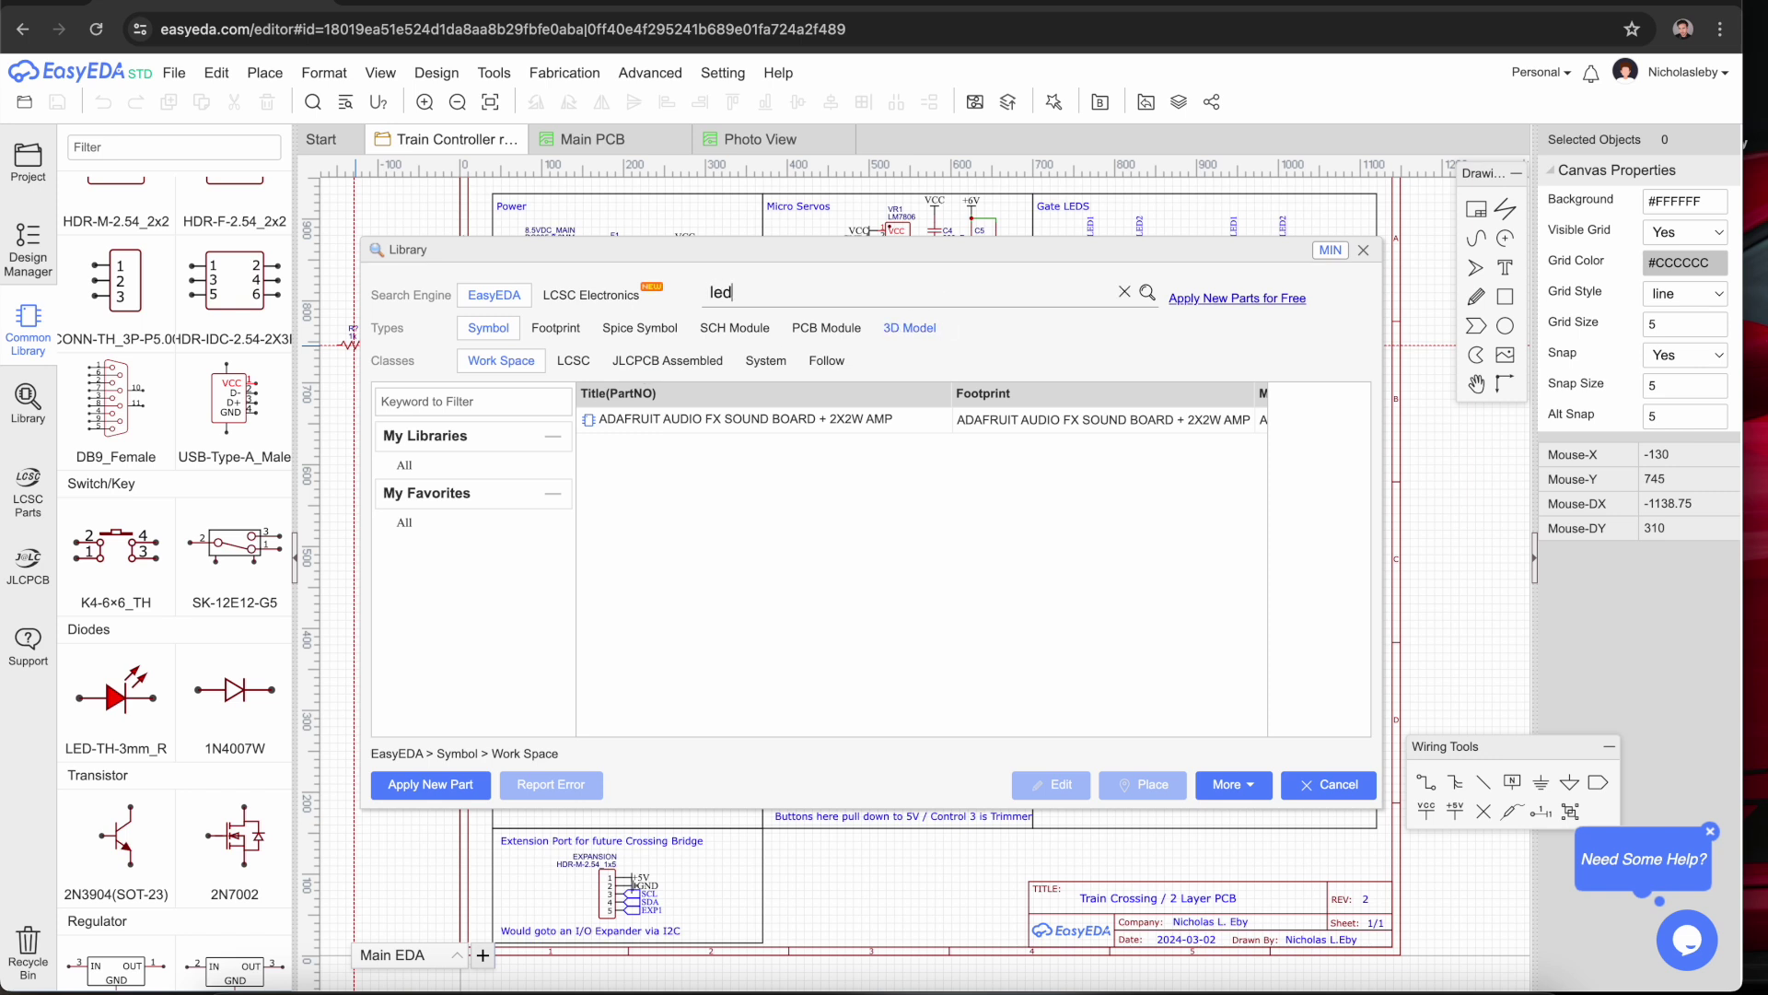
left_click(570, 365)
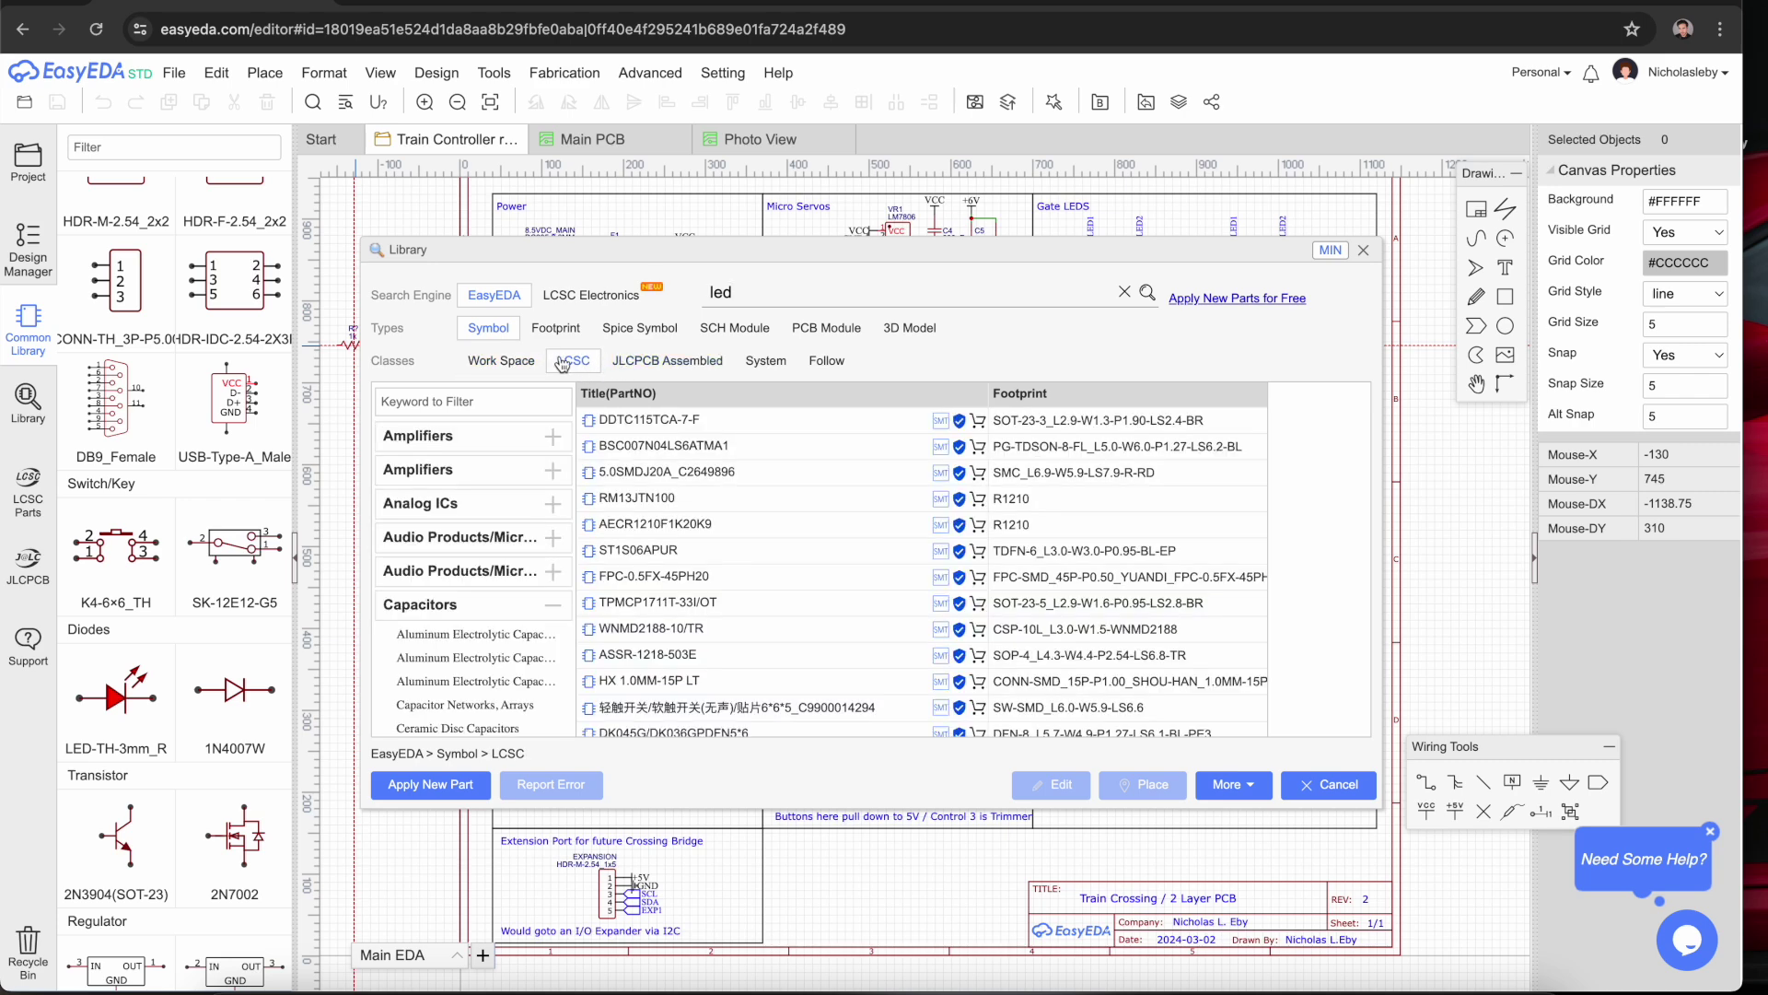
- Search the Library's JLCPCB Assembled class for "lcd module"
left_click(640, 365)
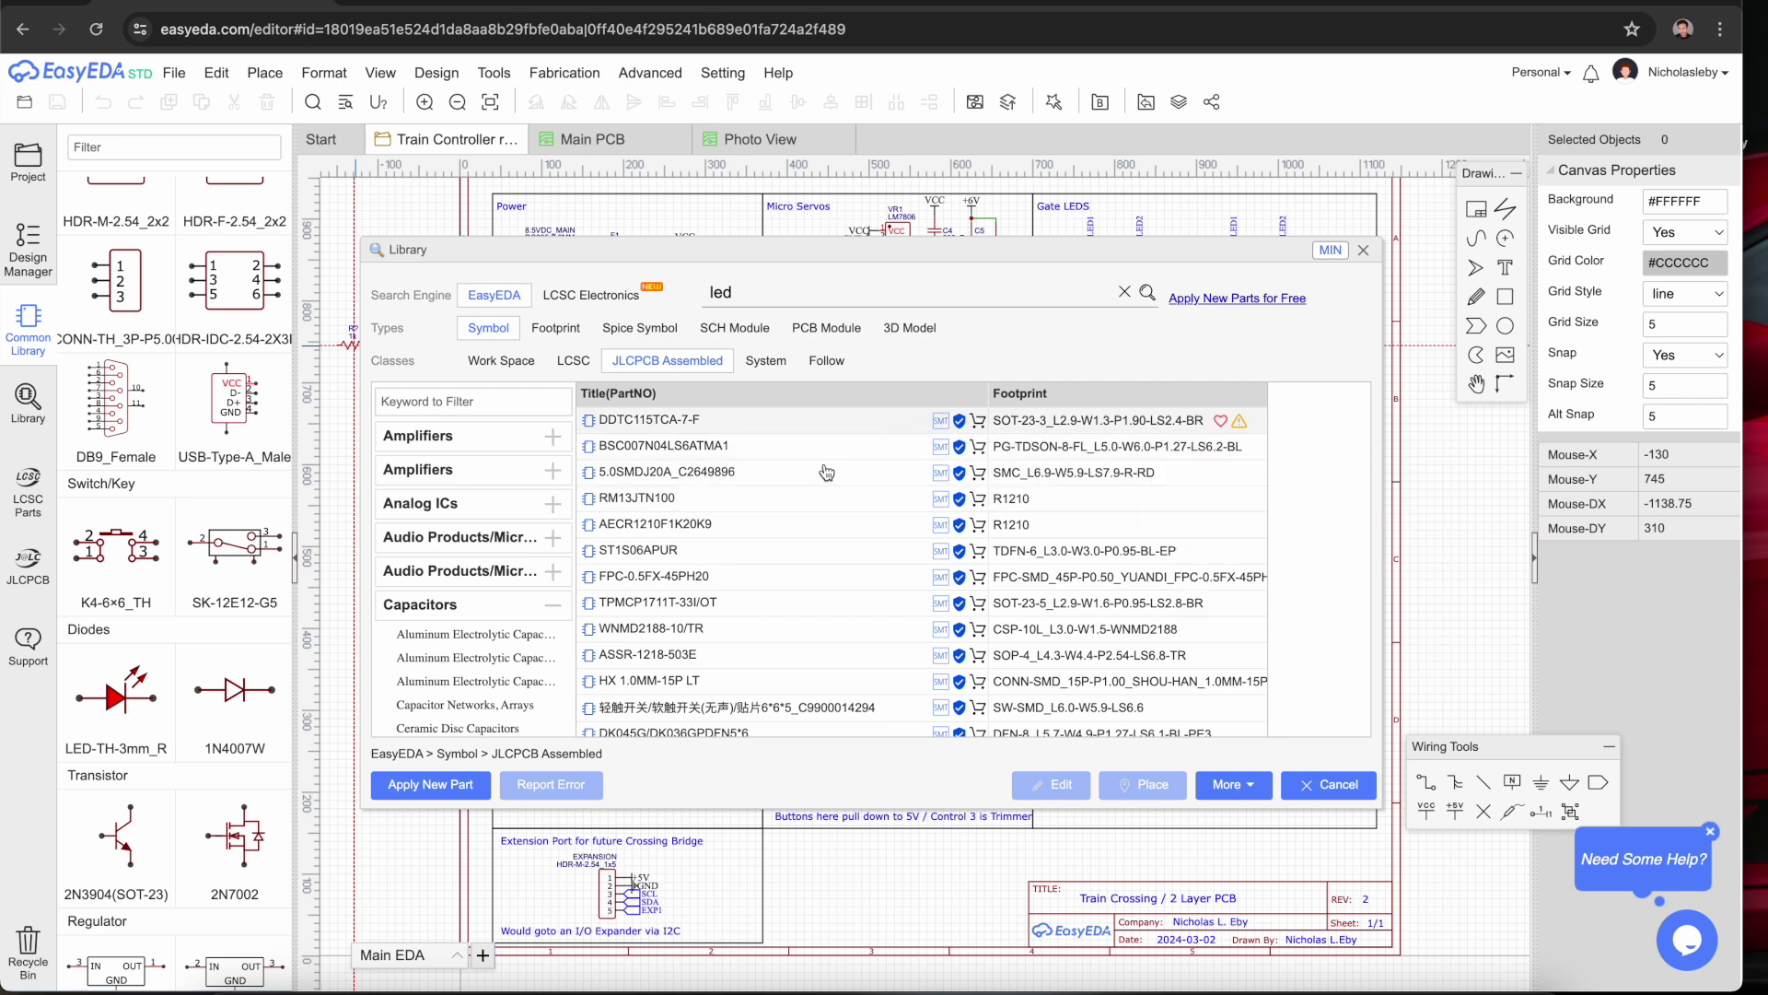
double_click(782, 289)
type("lc")
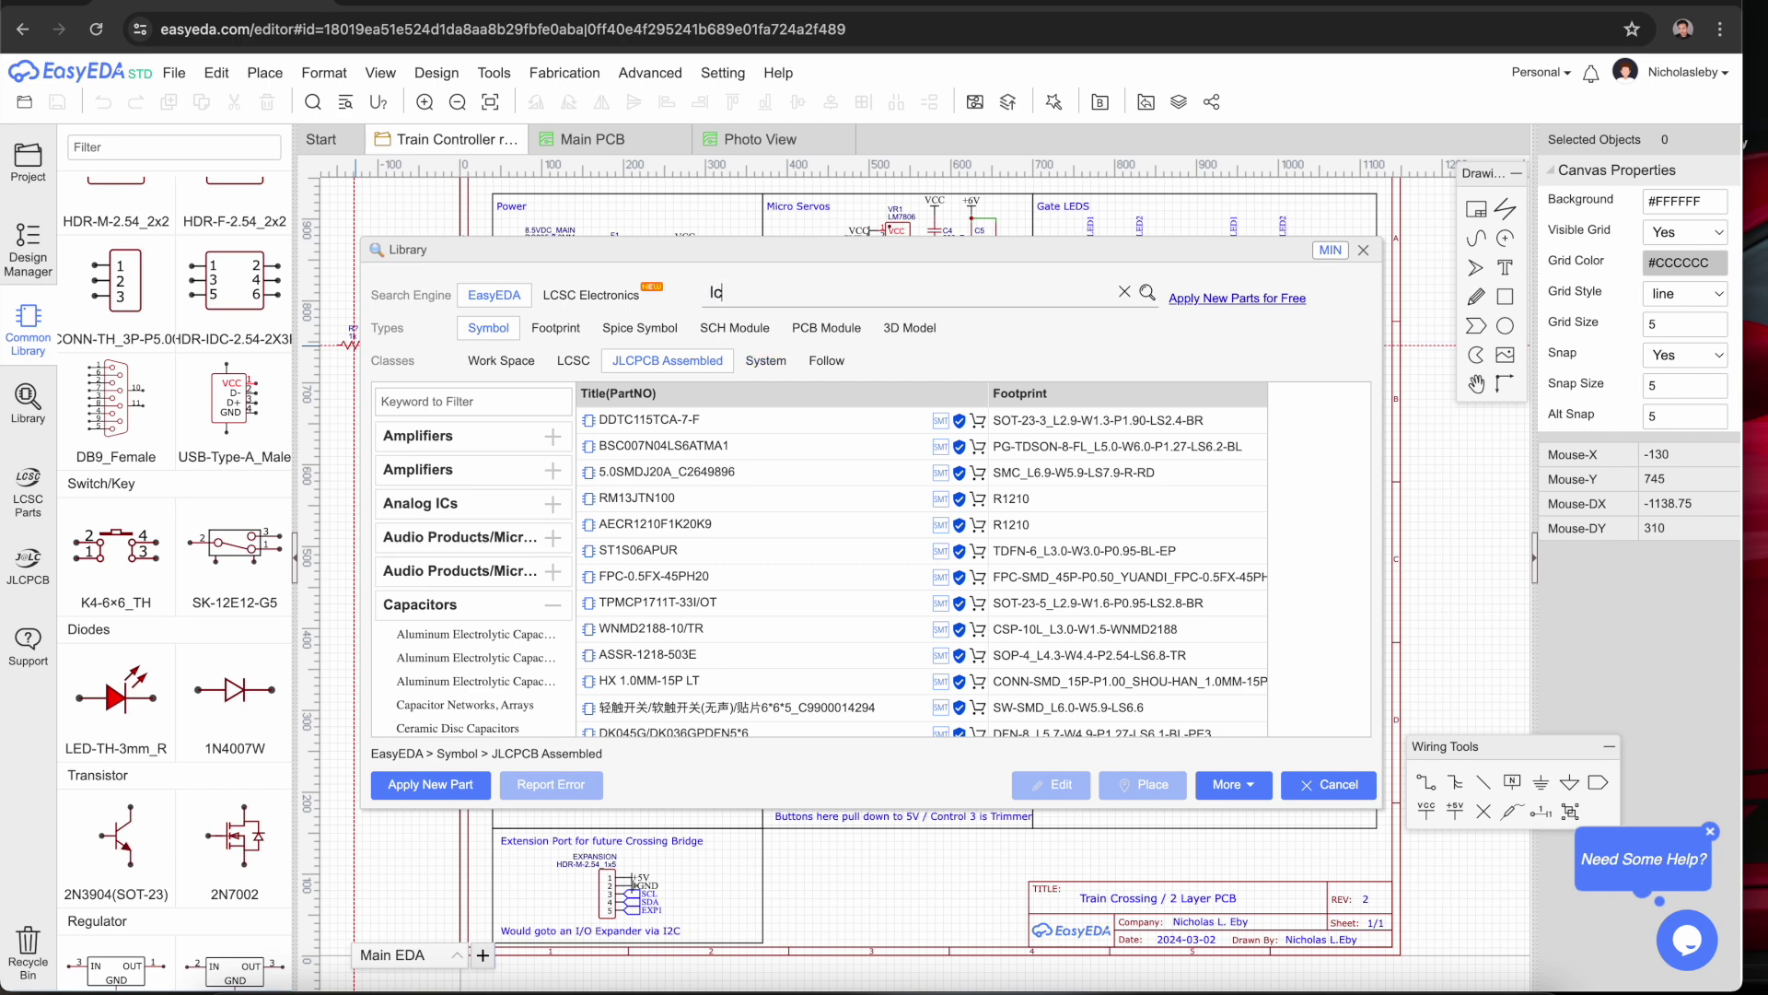
type("d module")
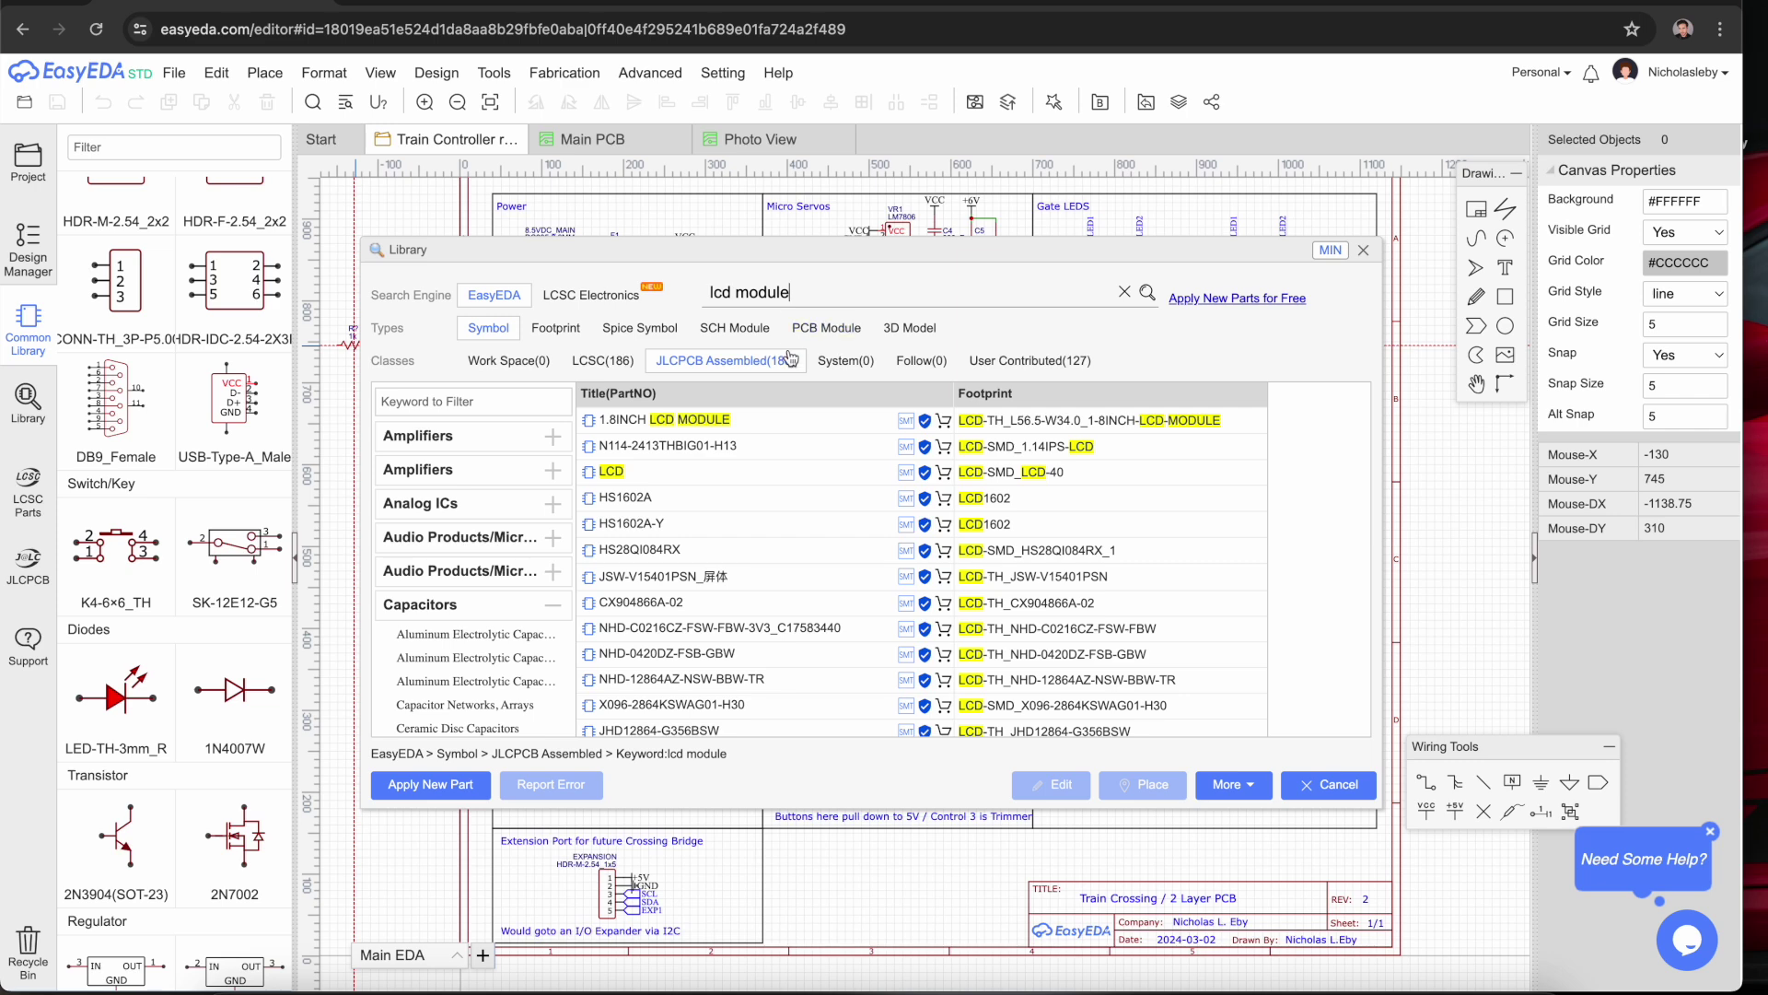
- View the LCD part's LCD-SMD_LCD-40 footprint, close it and return to the Train Controller schematic without placing the part
left_click(1151, 471)
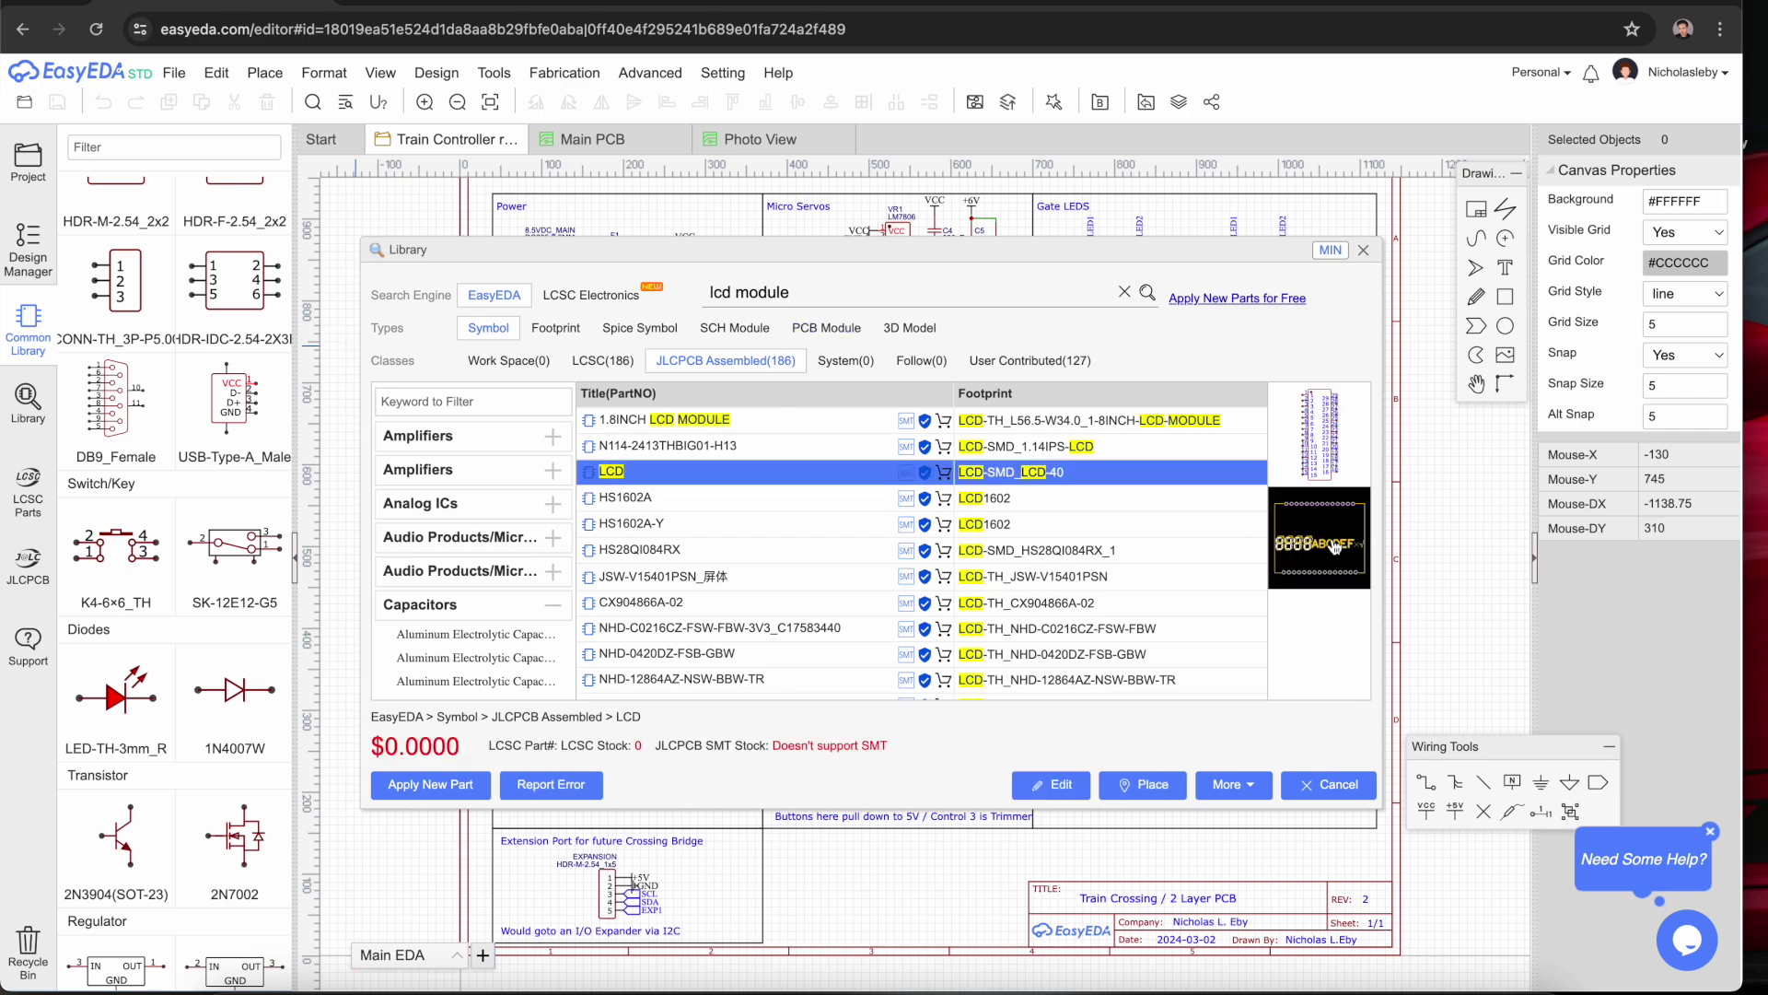
left_click(1336, 547)
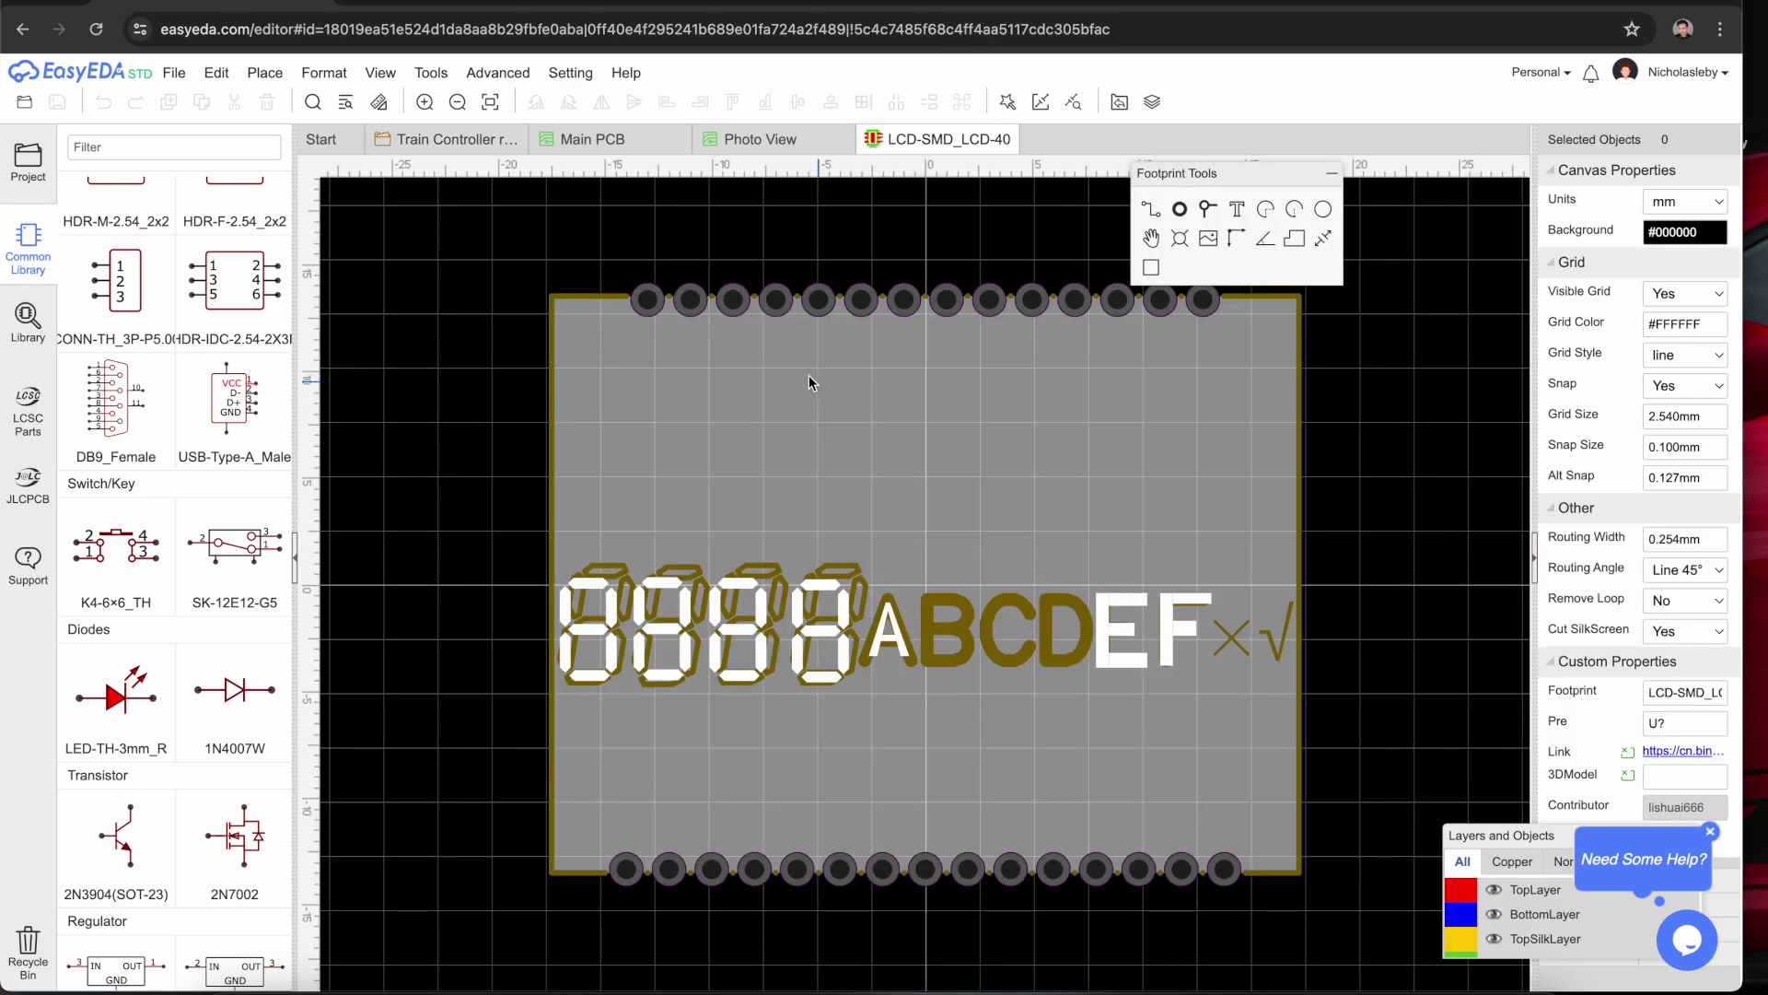
left_click(1006, 141)
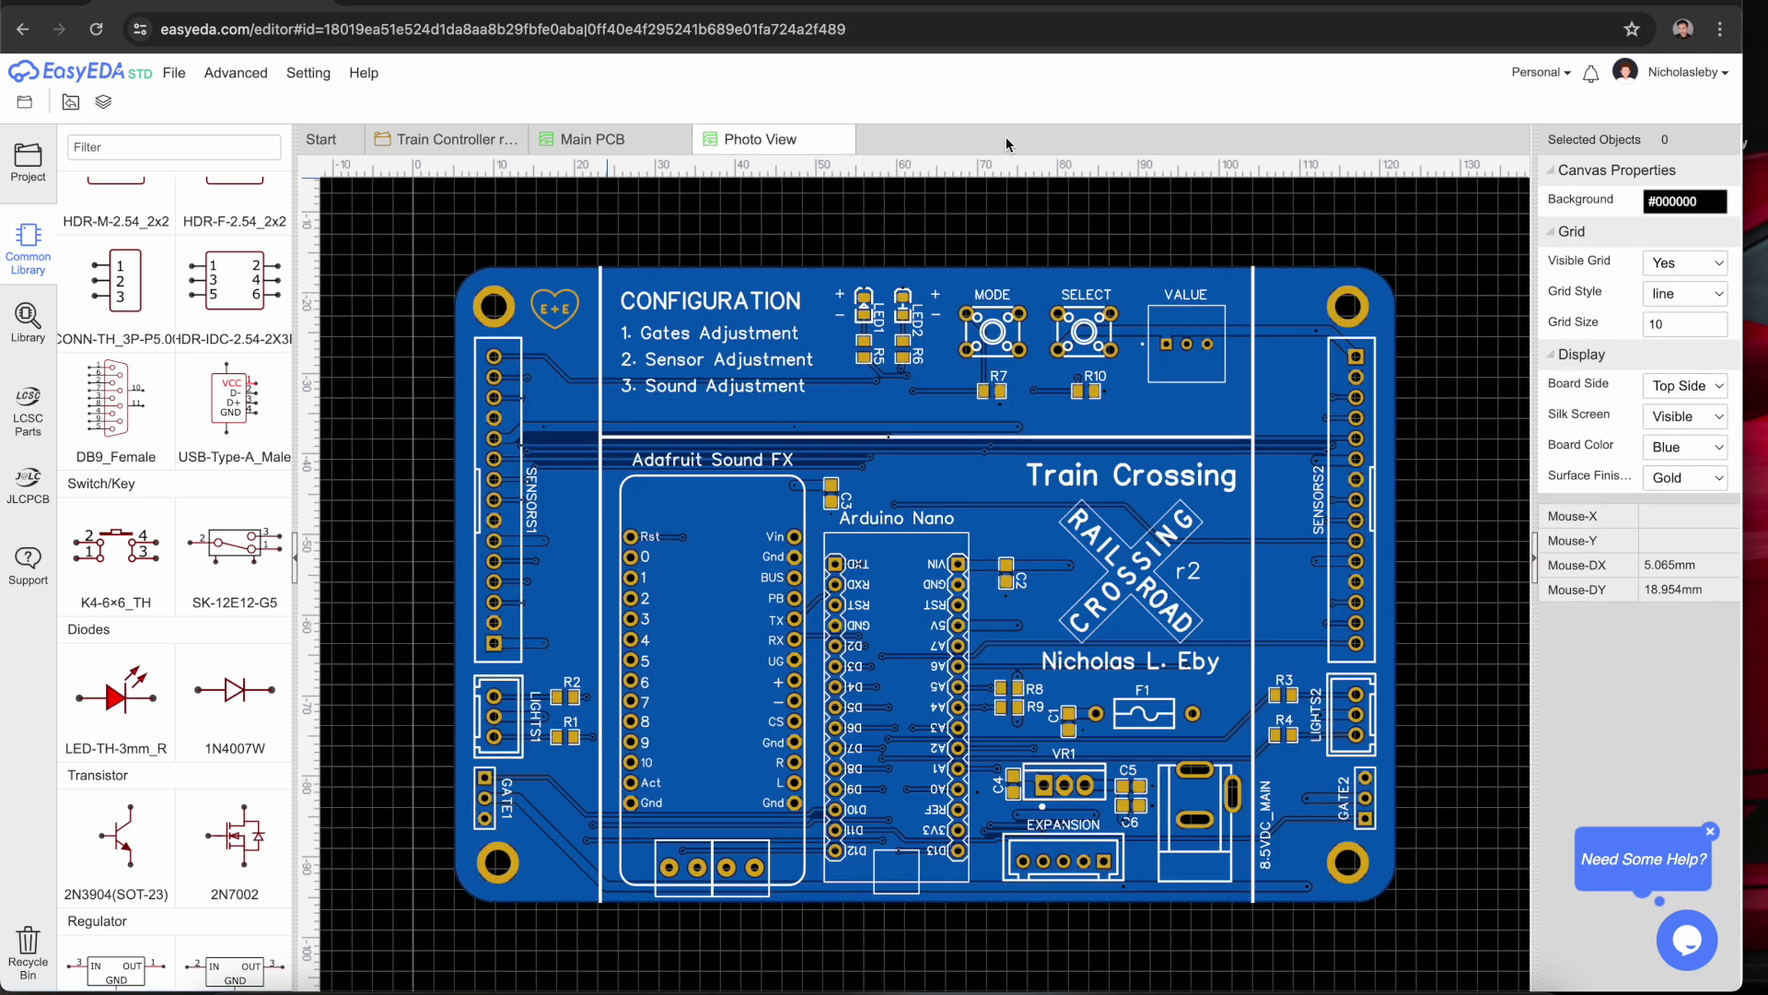
left_click(594, 140)
left_click(500, 143)
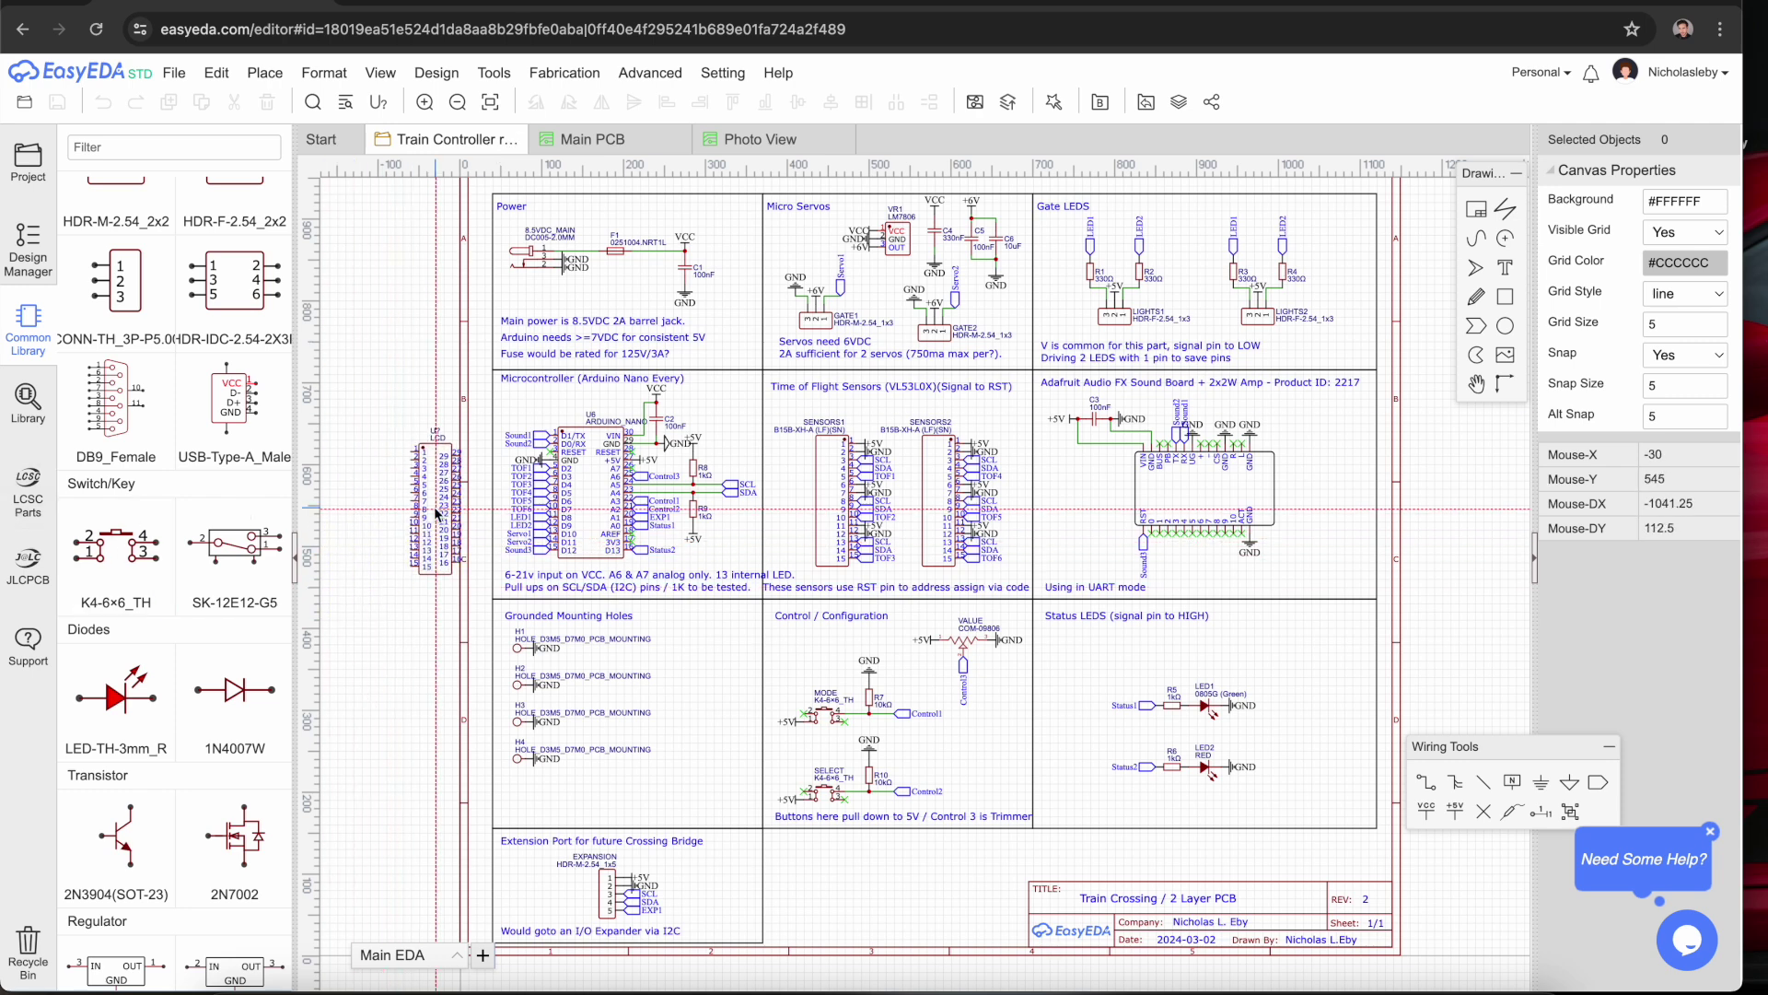
key("Escape")
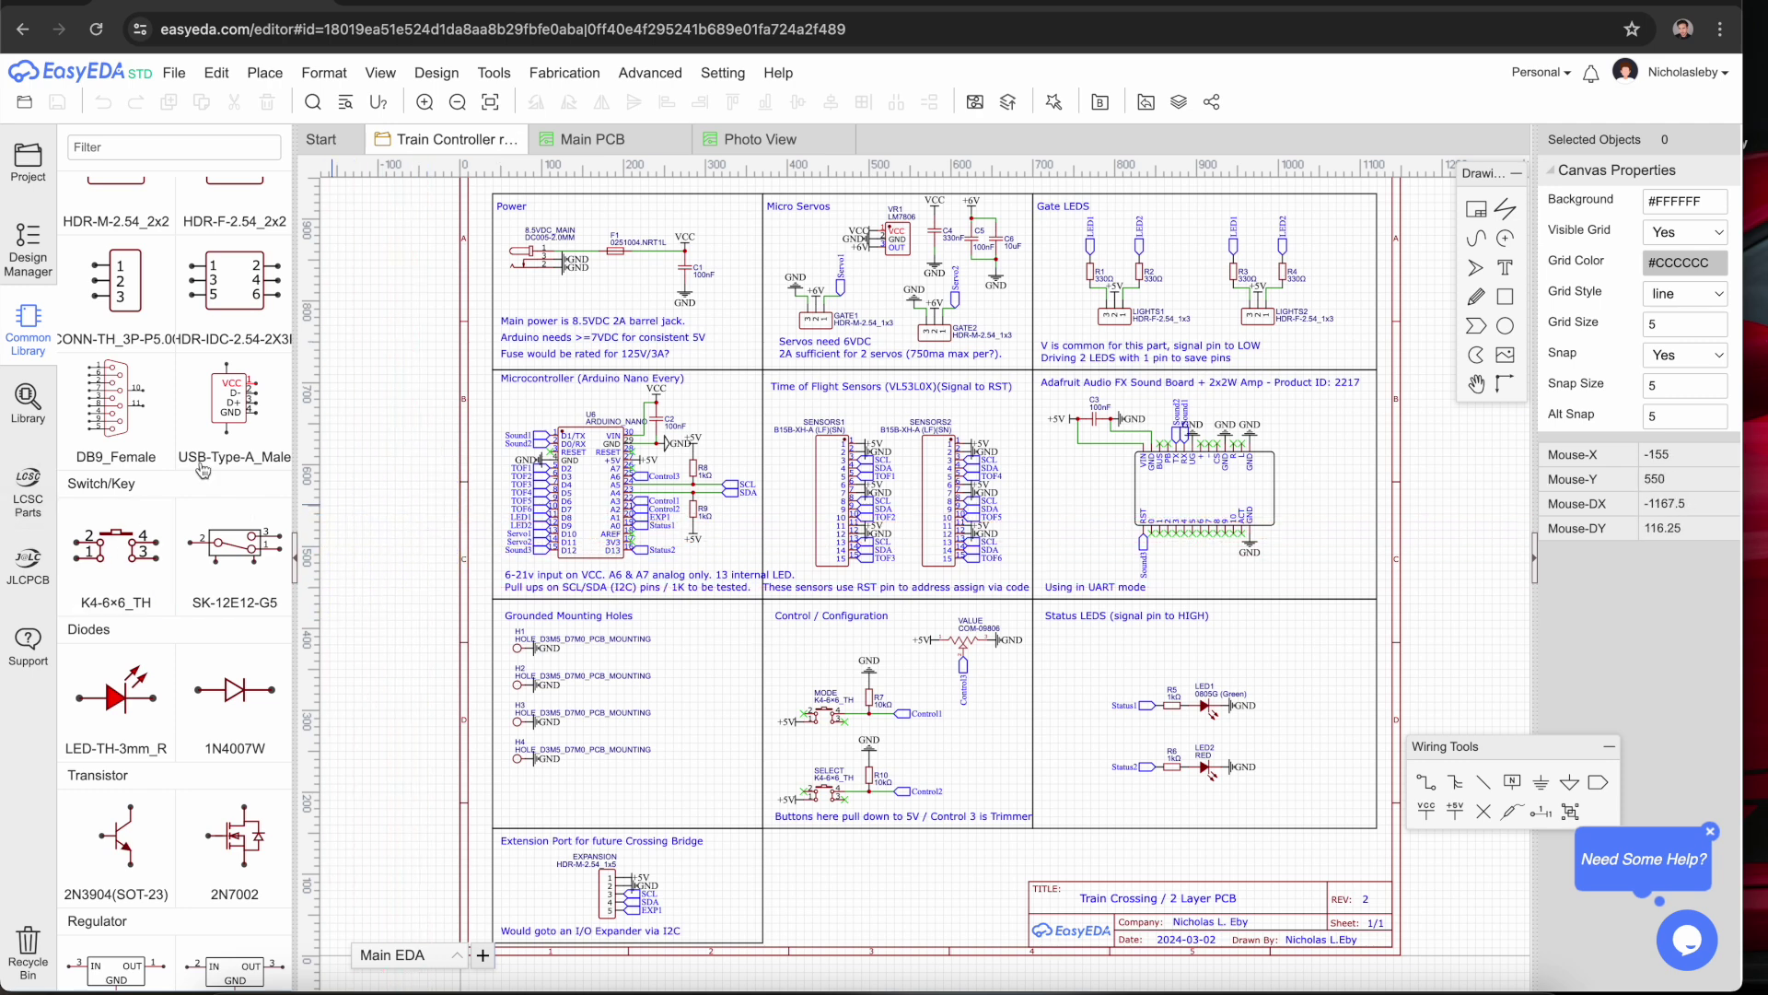
- Compare the previews and pricing of the LCD, HS1602A and HS1602A-Y modules in the Library, then close it
left_click(28, 401)
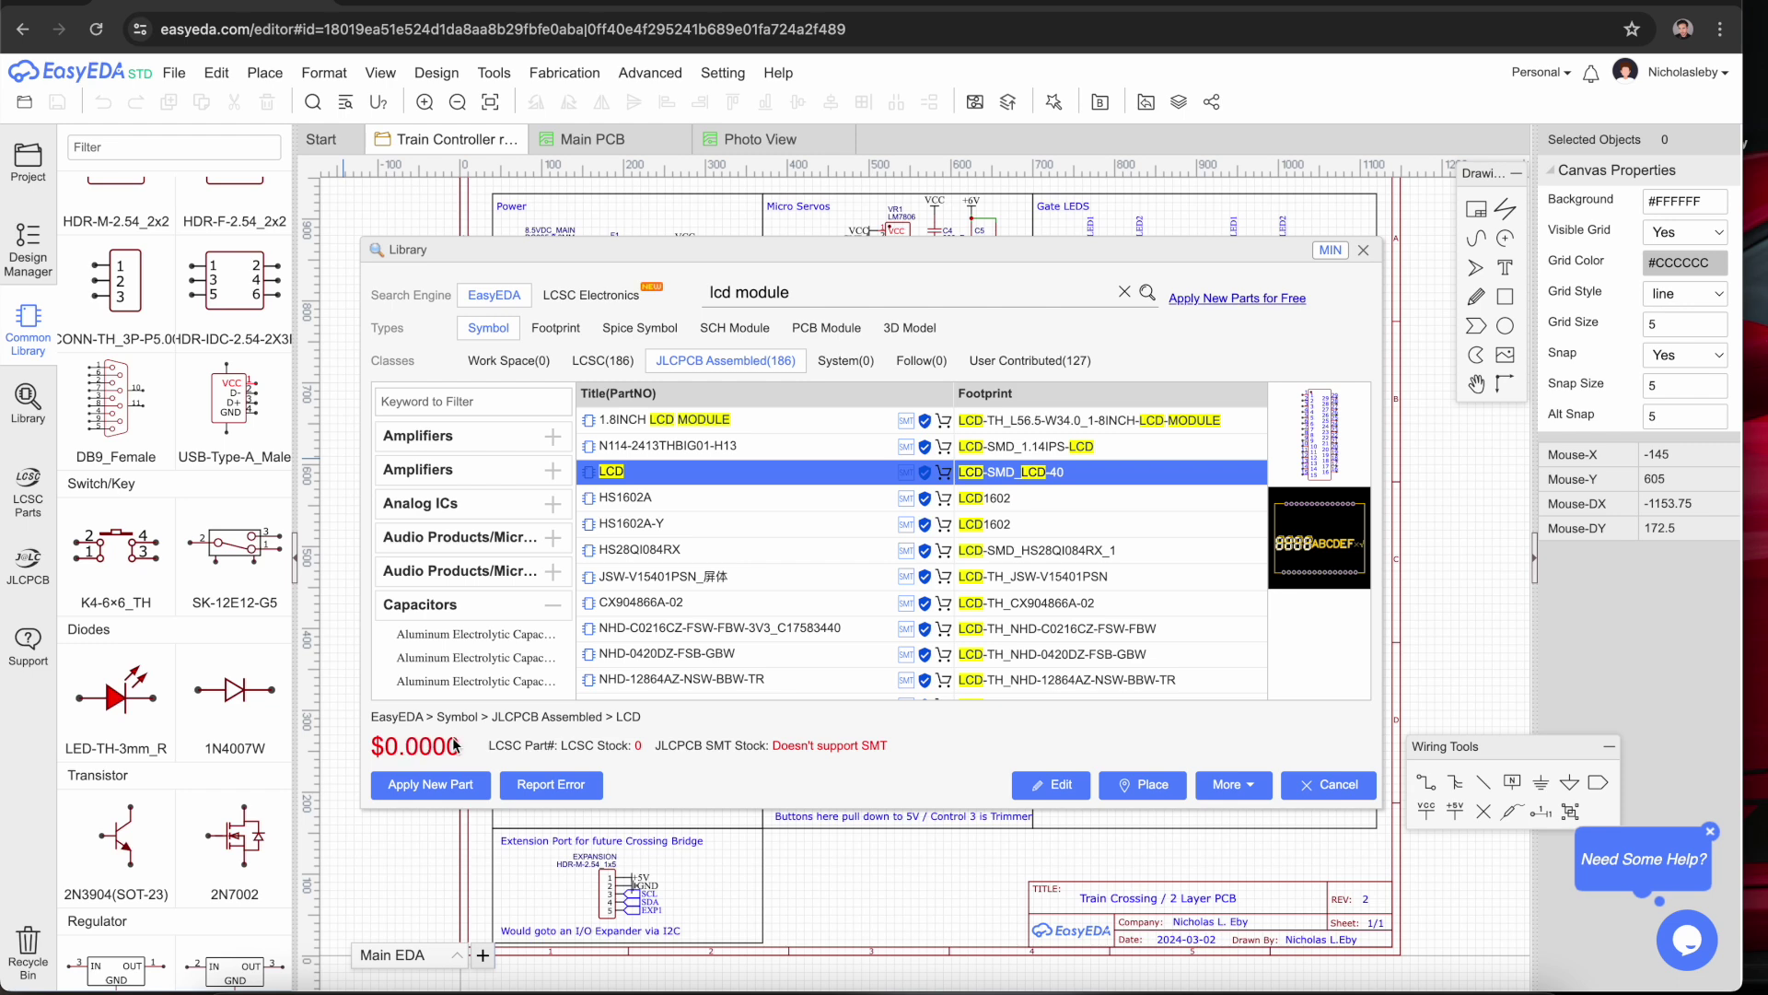
left_click(737, 524)
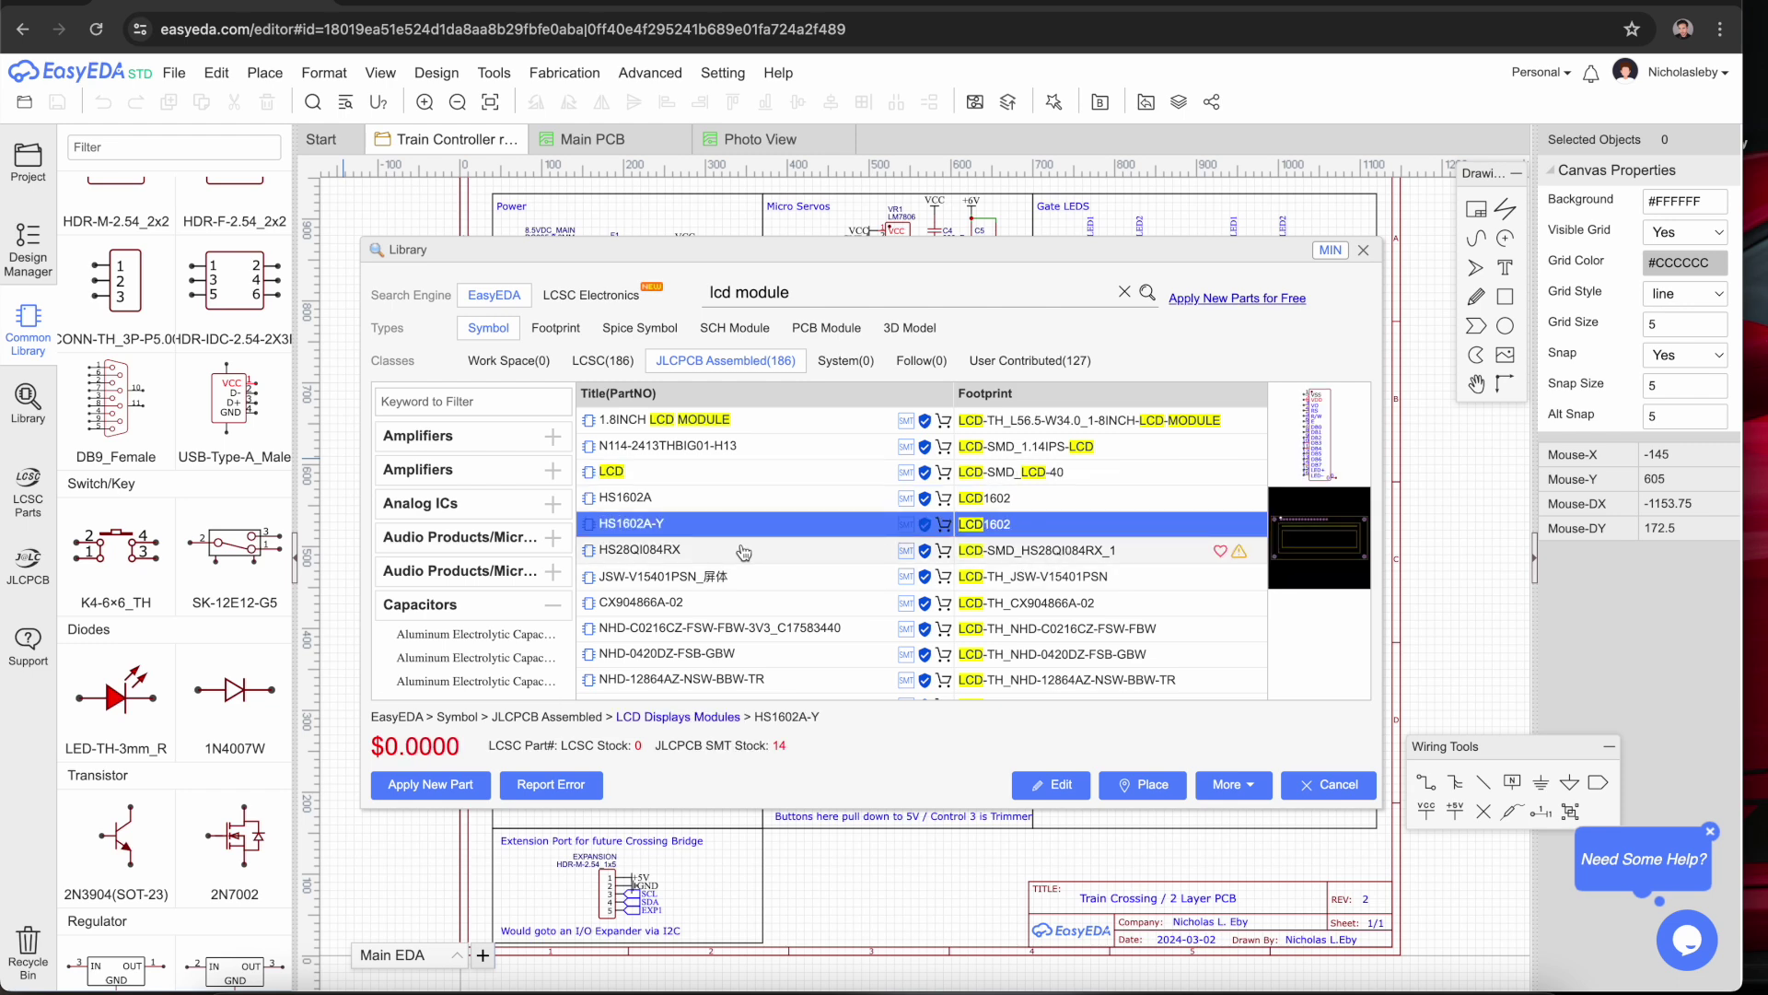
left_click(669, 470)
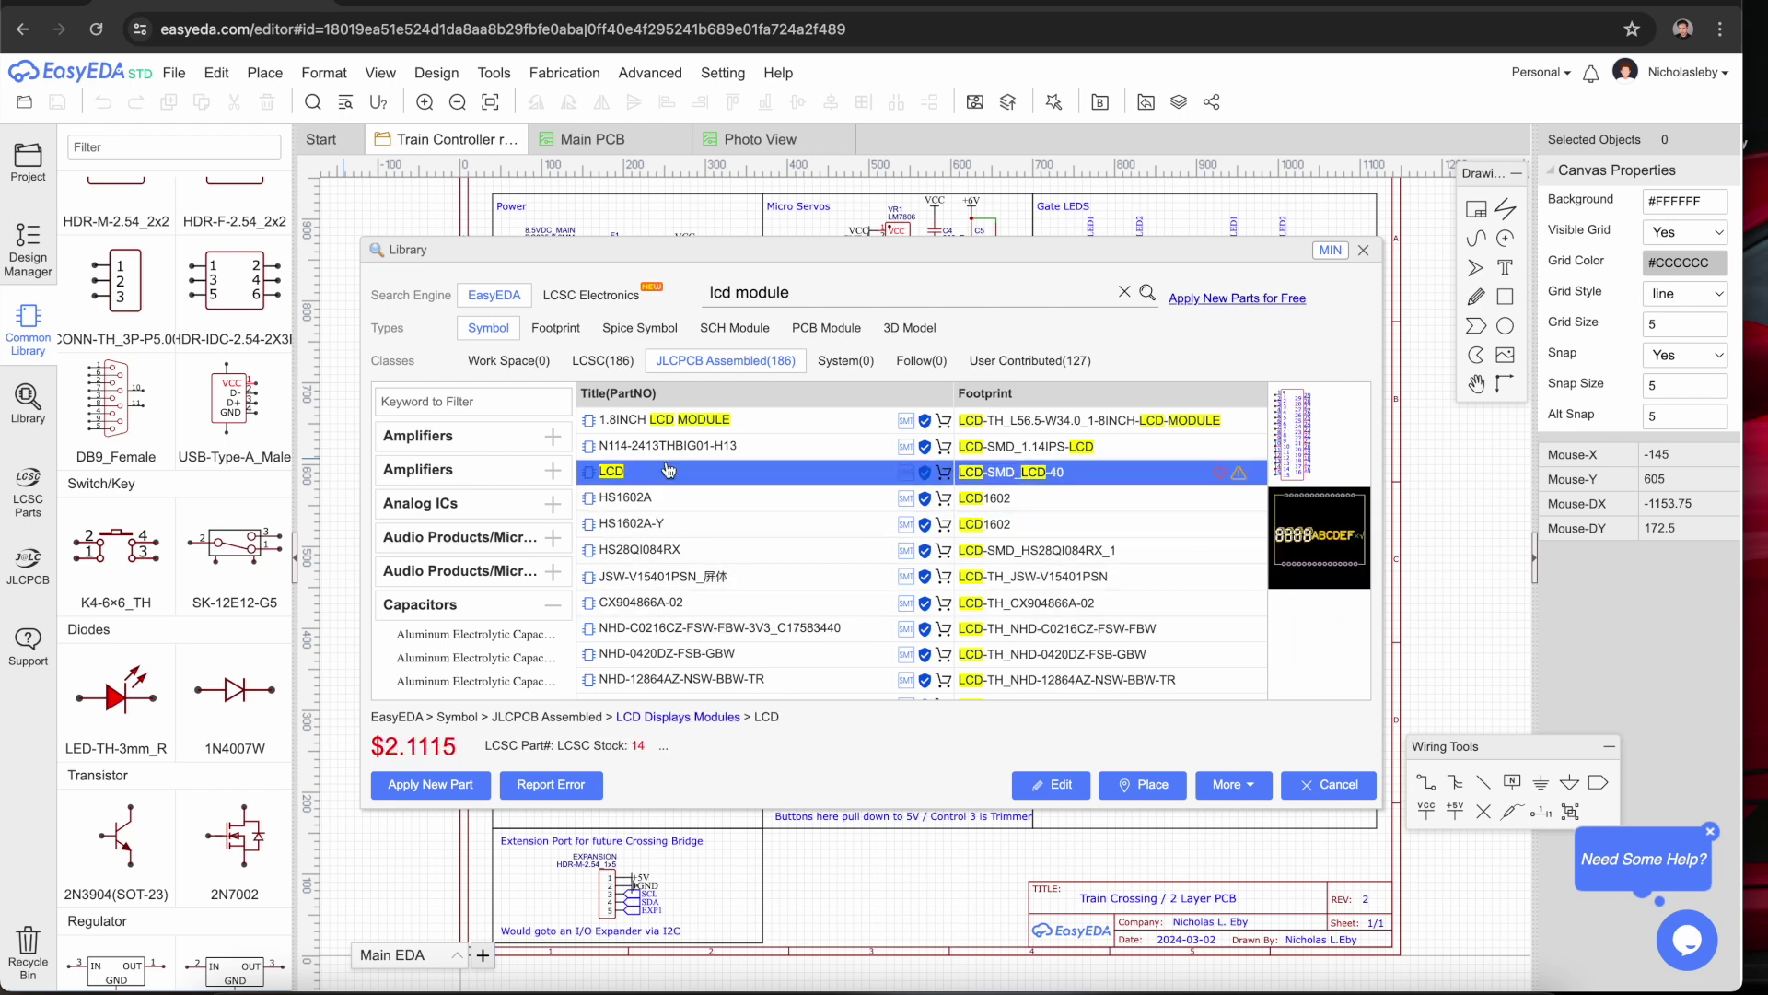
left_click(697, 498)
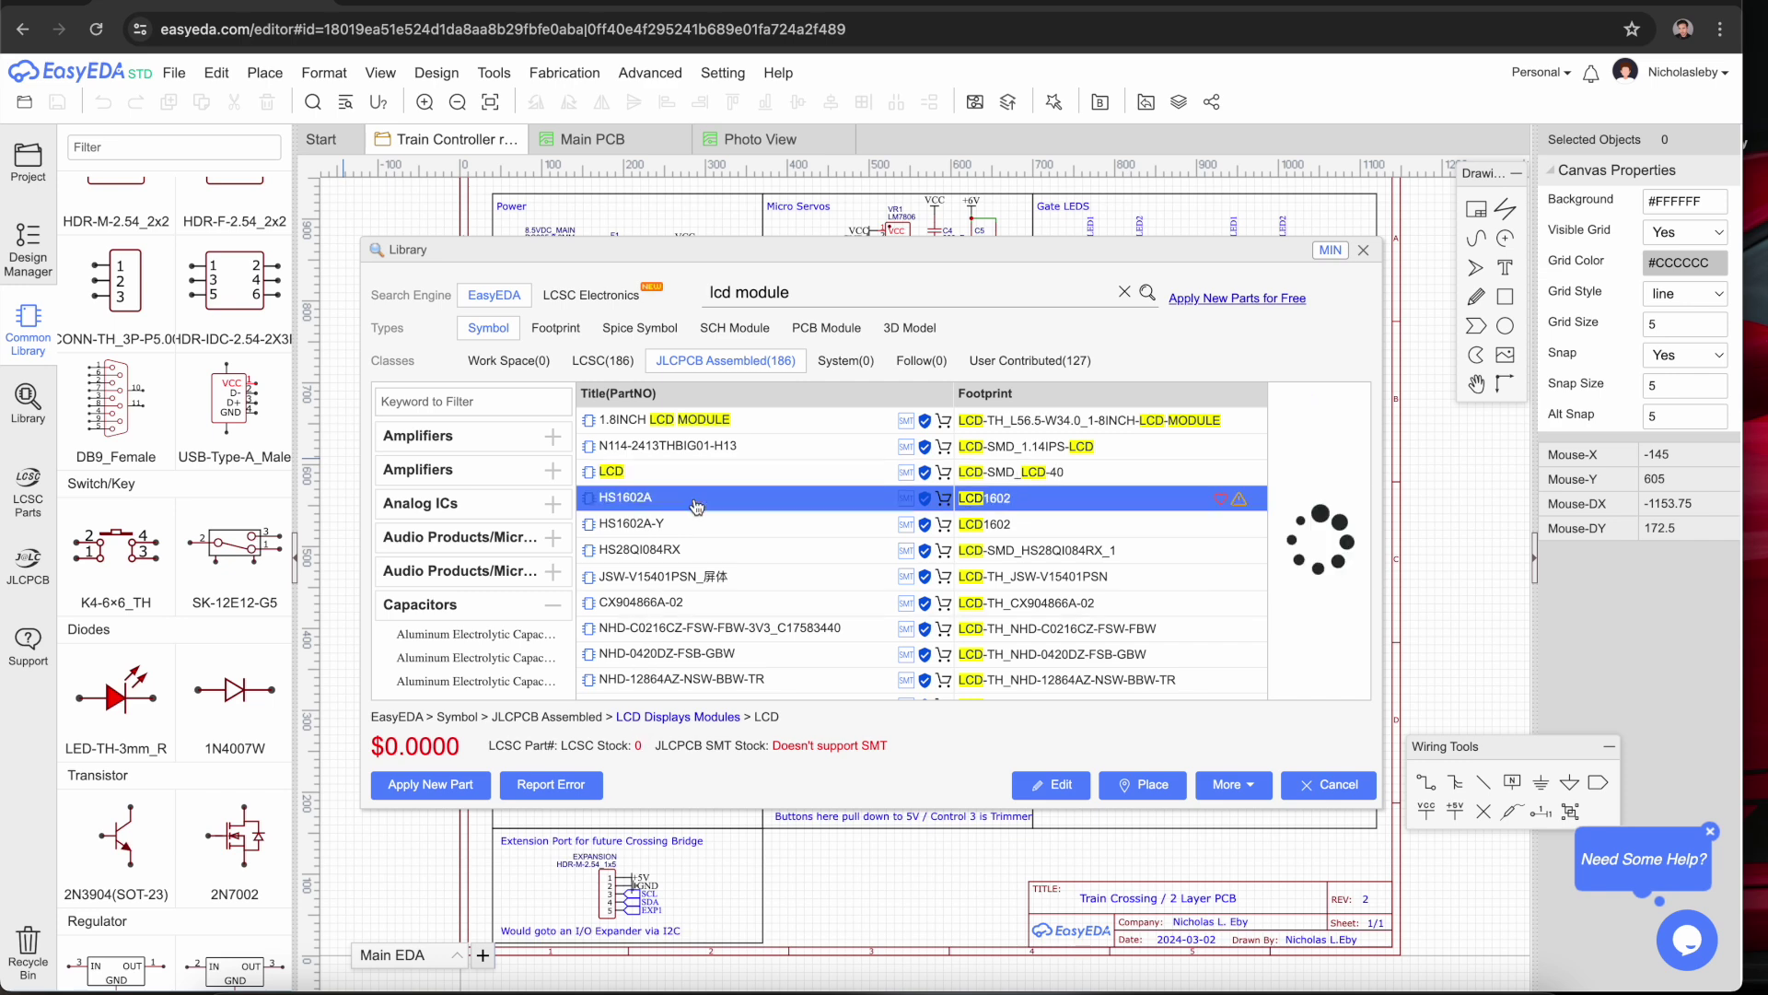
left_click(699, 532)
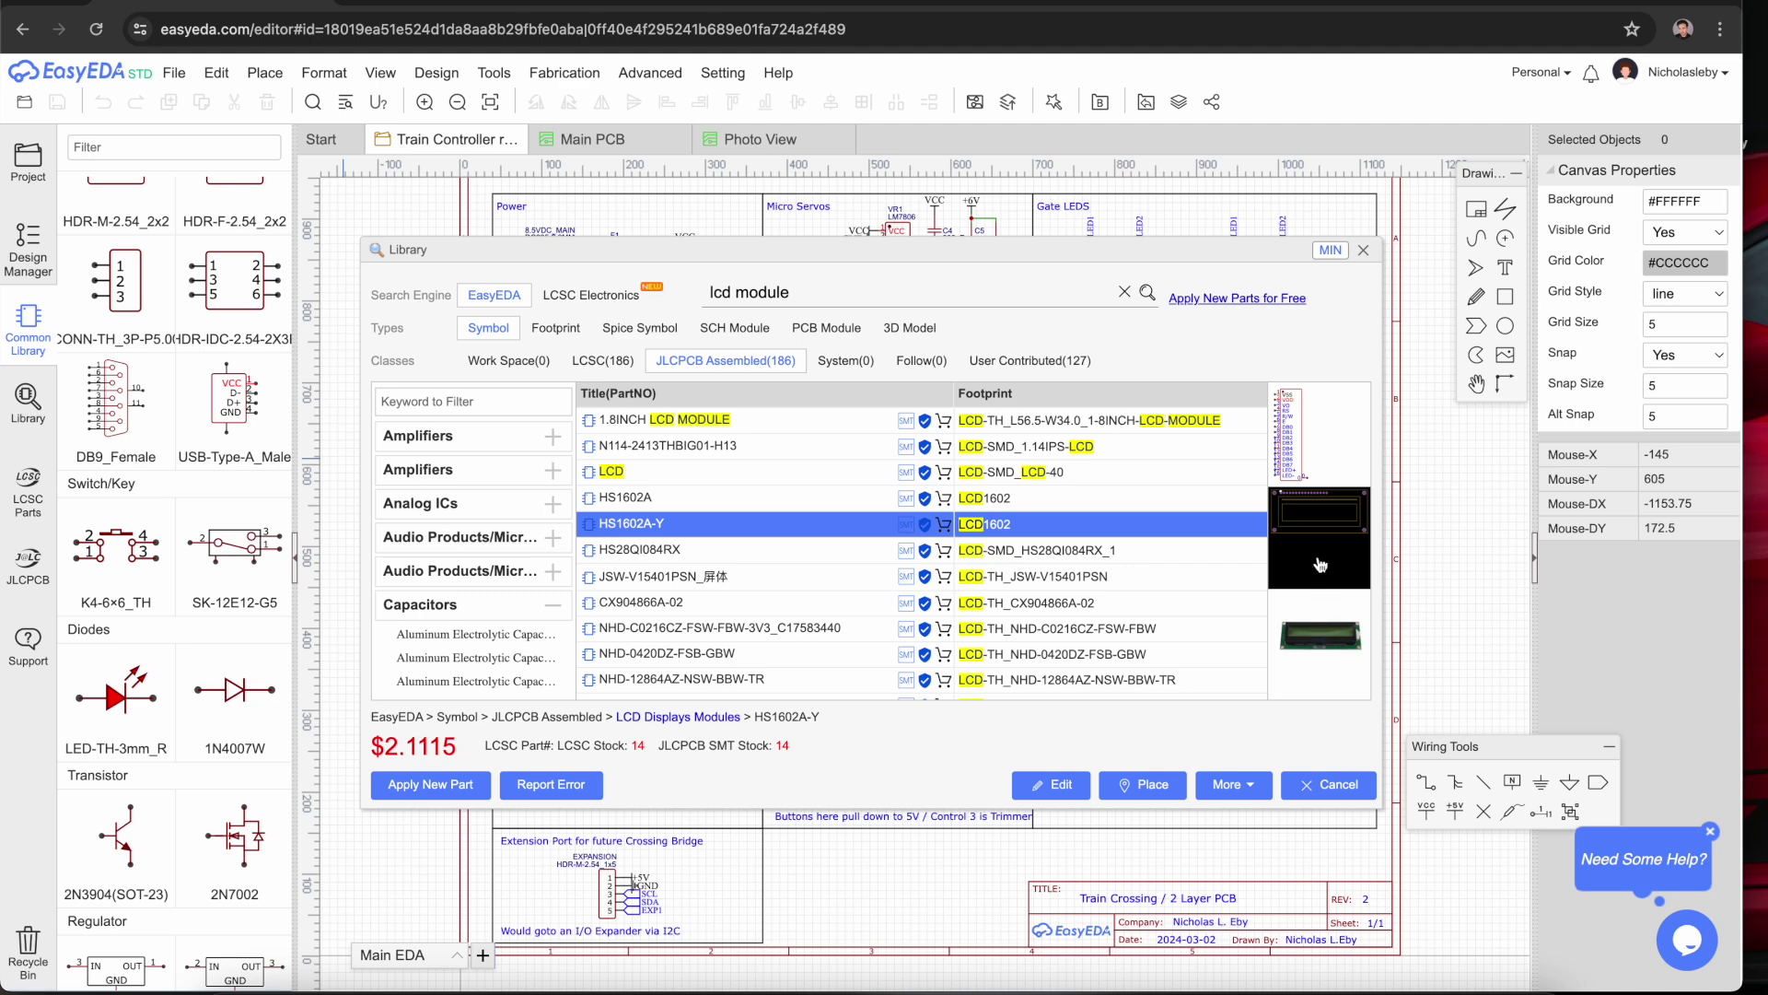
scroll(728, 563, "down", 3)
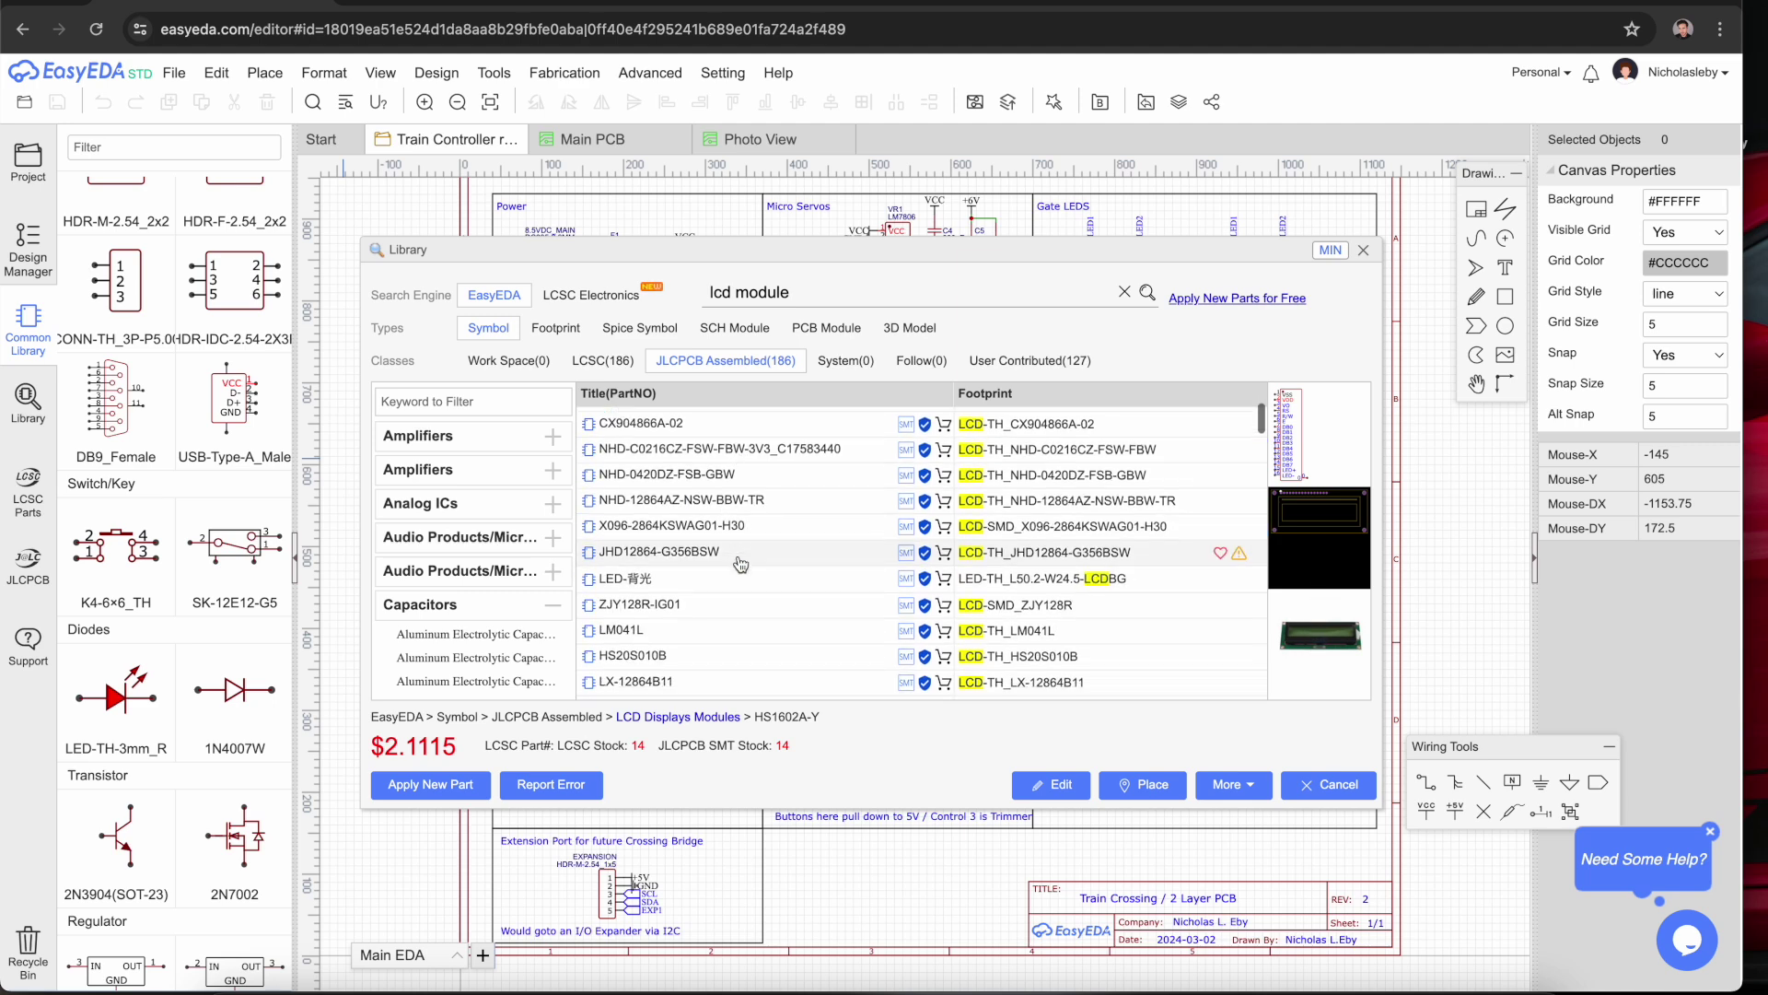
left_click(1363, 249)
- Switch to the LCSC Electronics website and open the SUPSiC GAQY212GSX relay's product page from the popular products
left_click(26, 479)
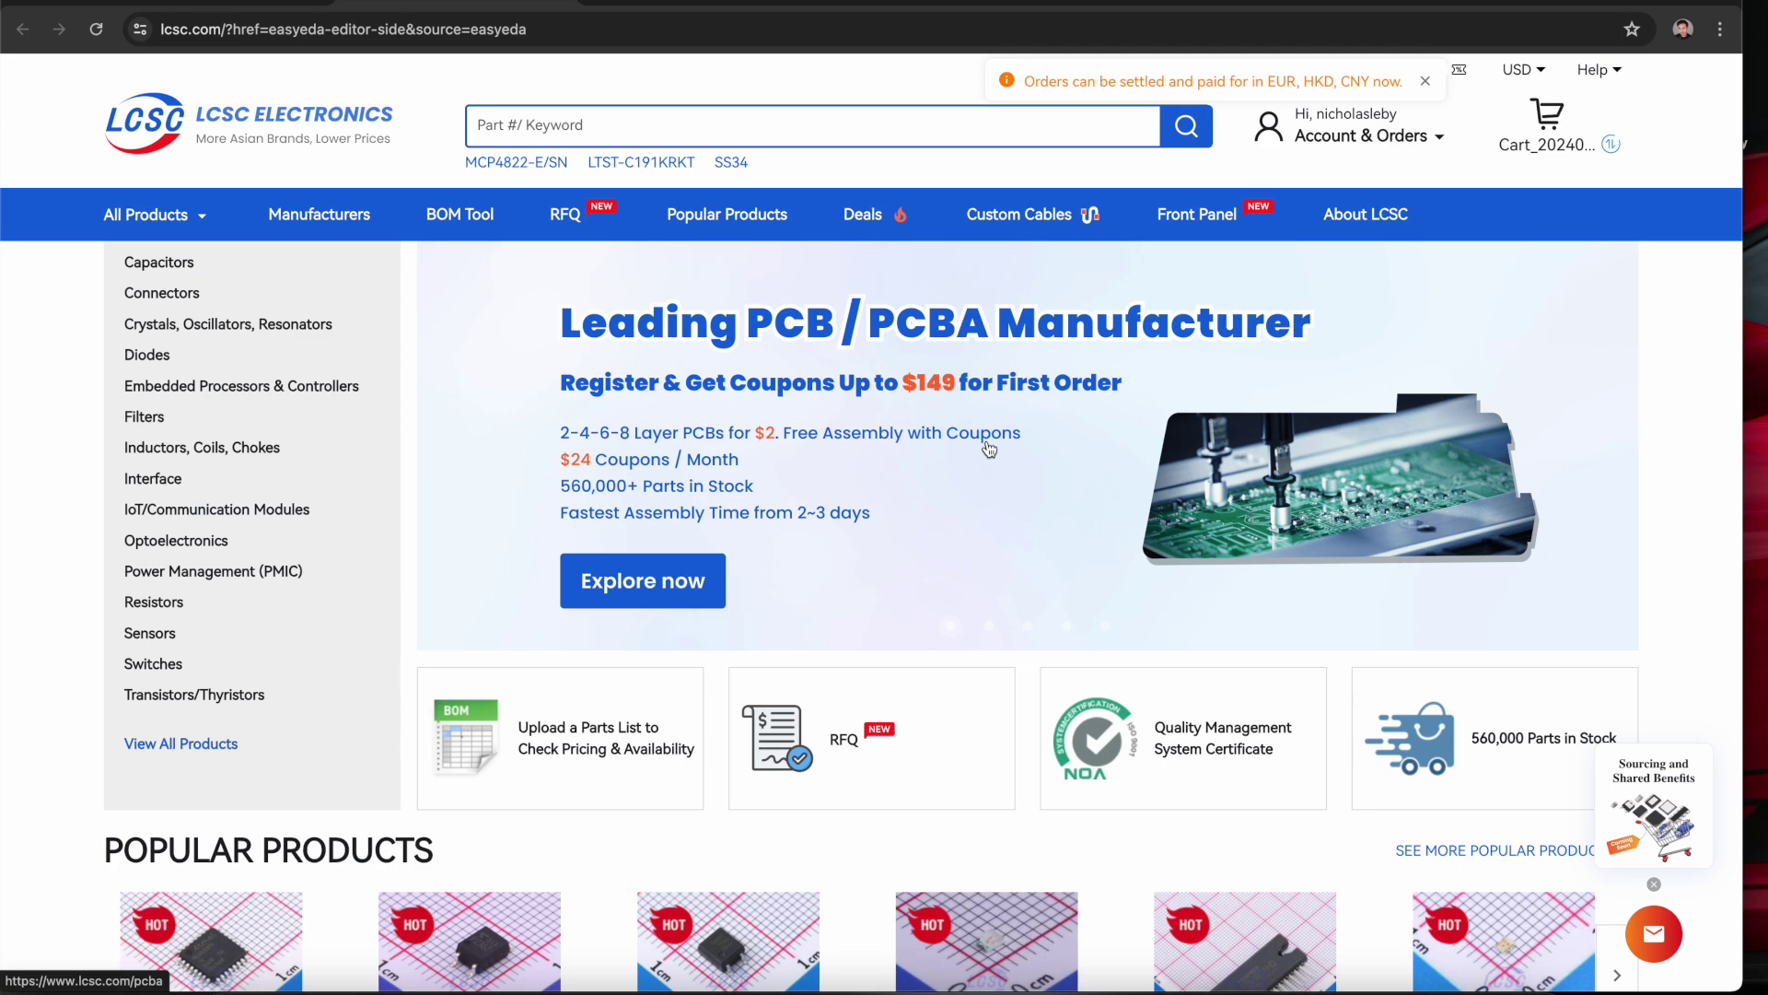
scroll(989, 448, "down", 1)
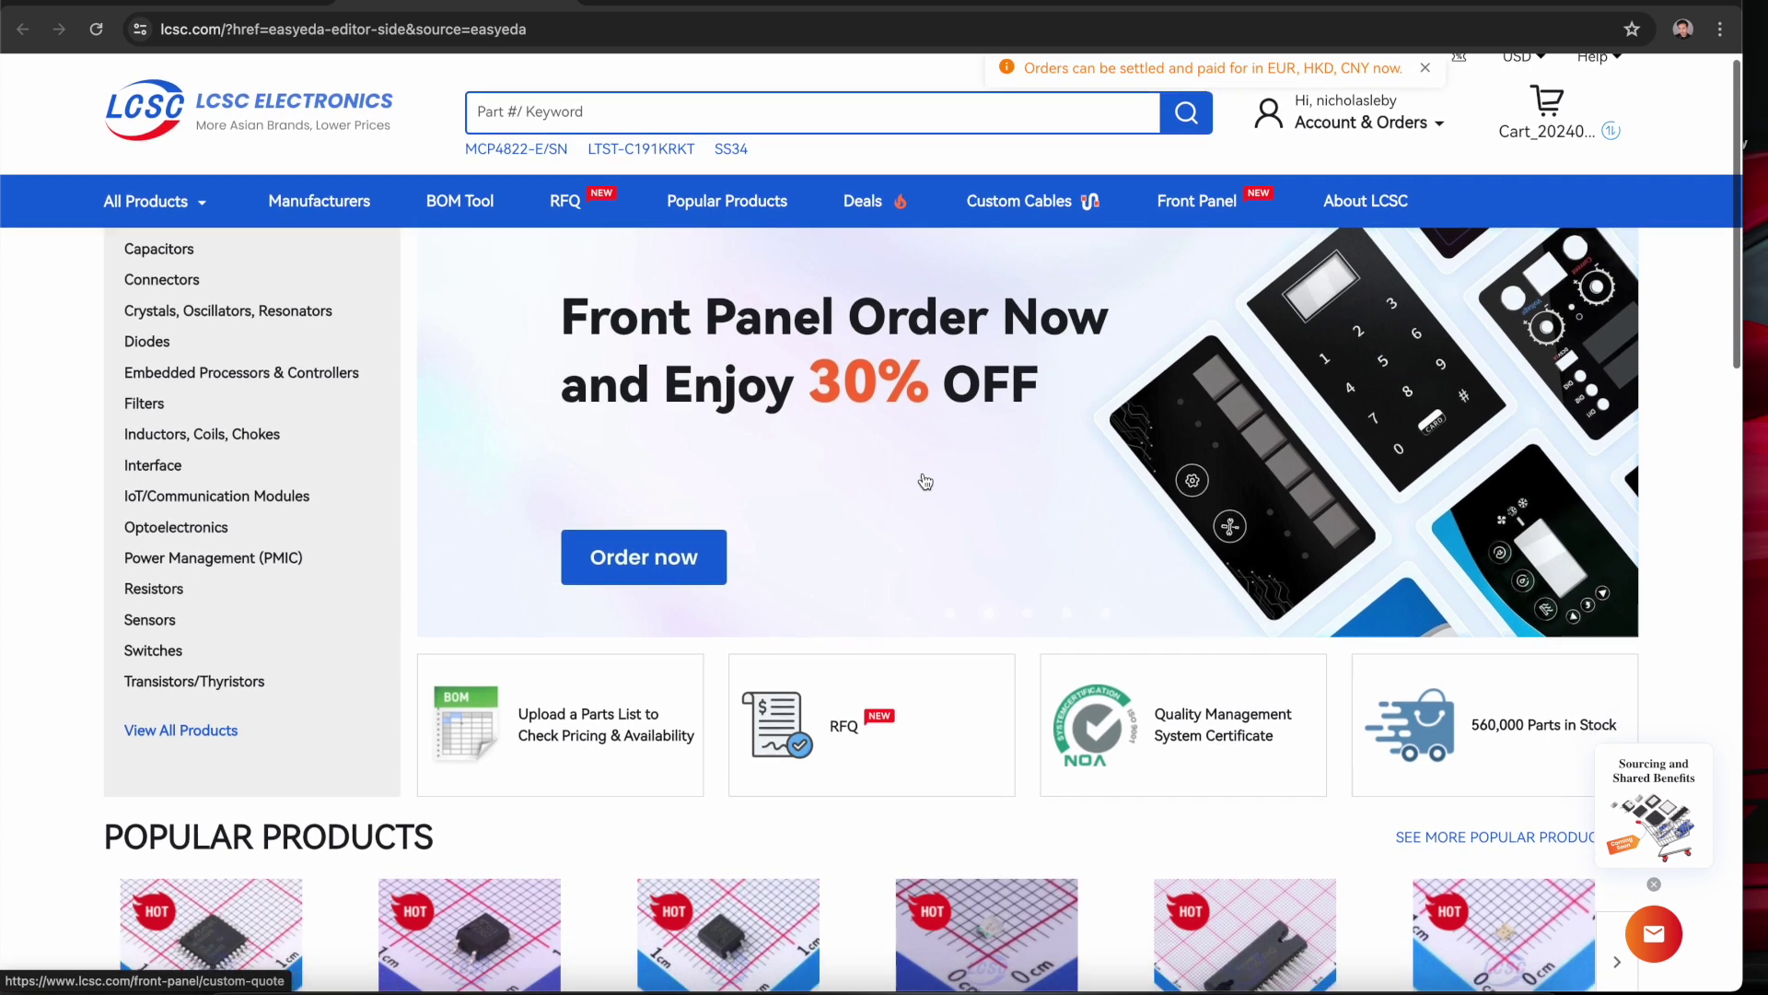
scroll(919, 482, "down", 5)
left_click(689, 595)
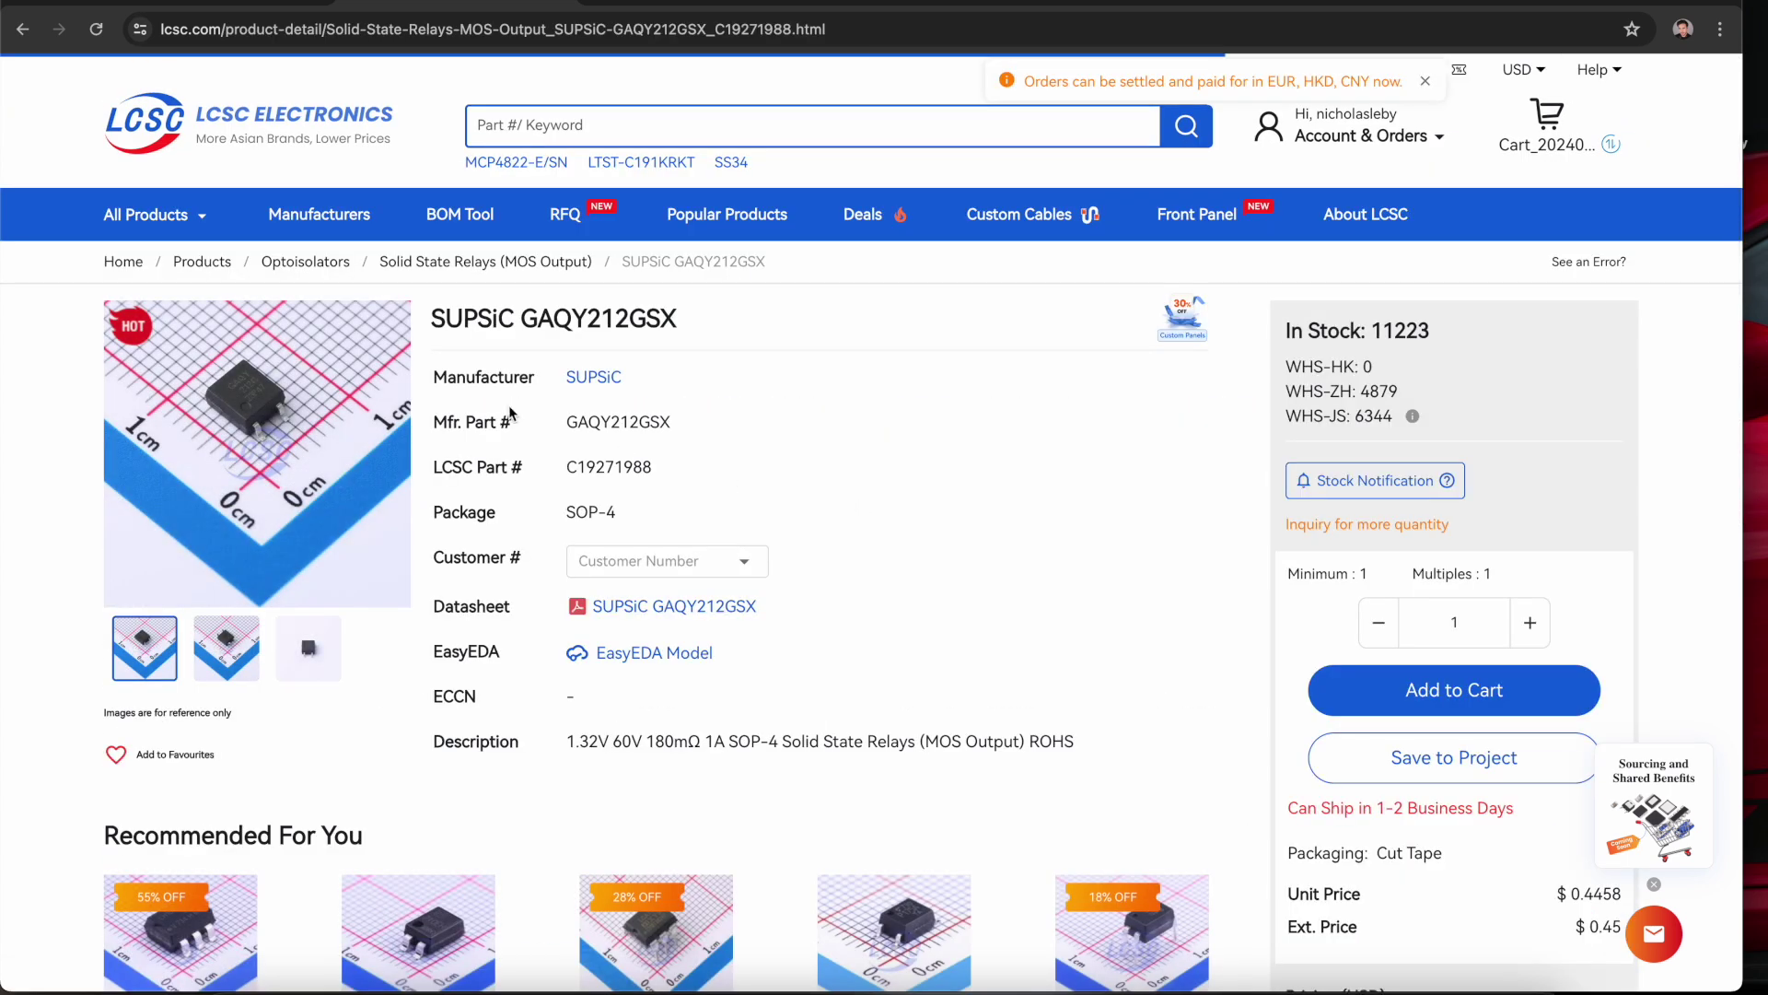
- Copy the part number GAQY212GSX from the product page title and switch back to the EasyEDA schematic
double_click(649, 316)
key("ctrl+c")
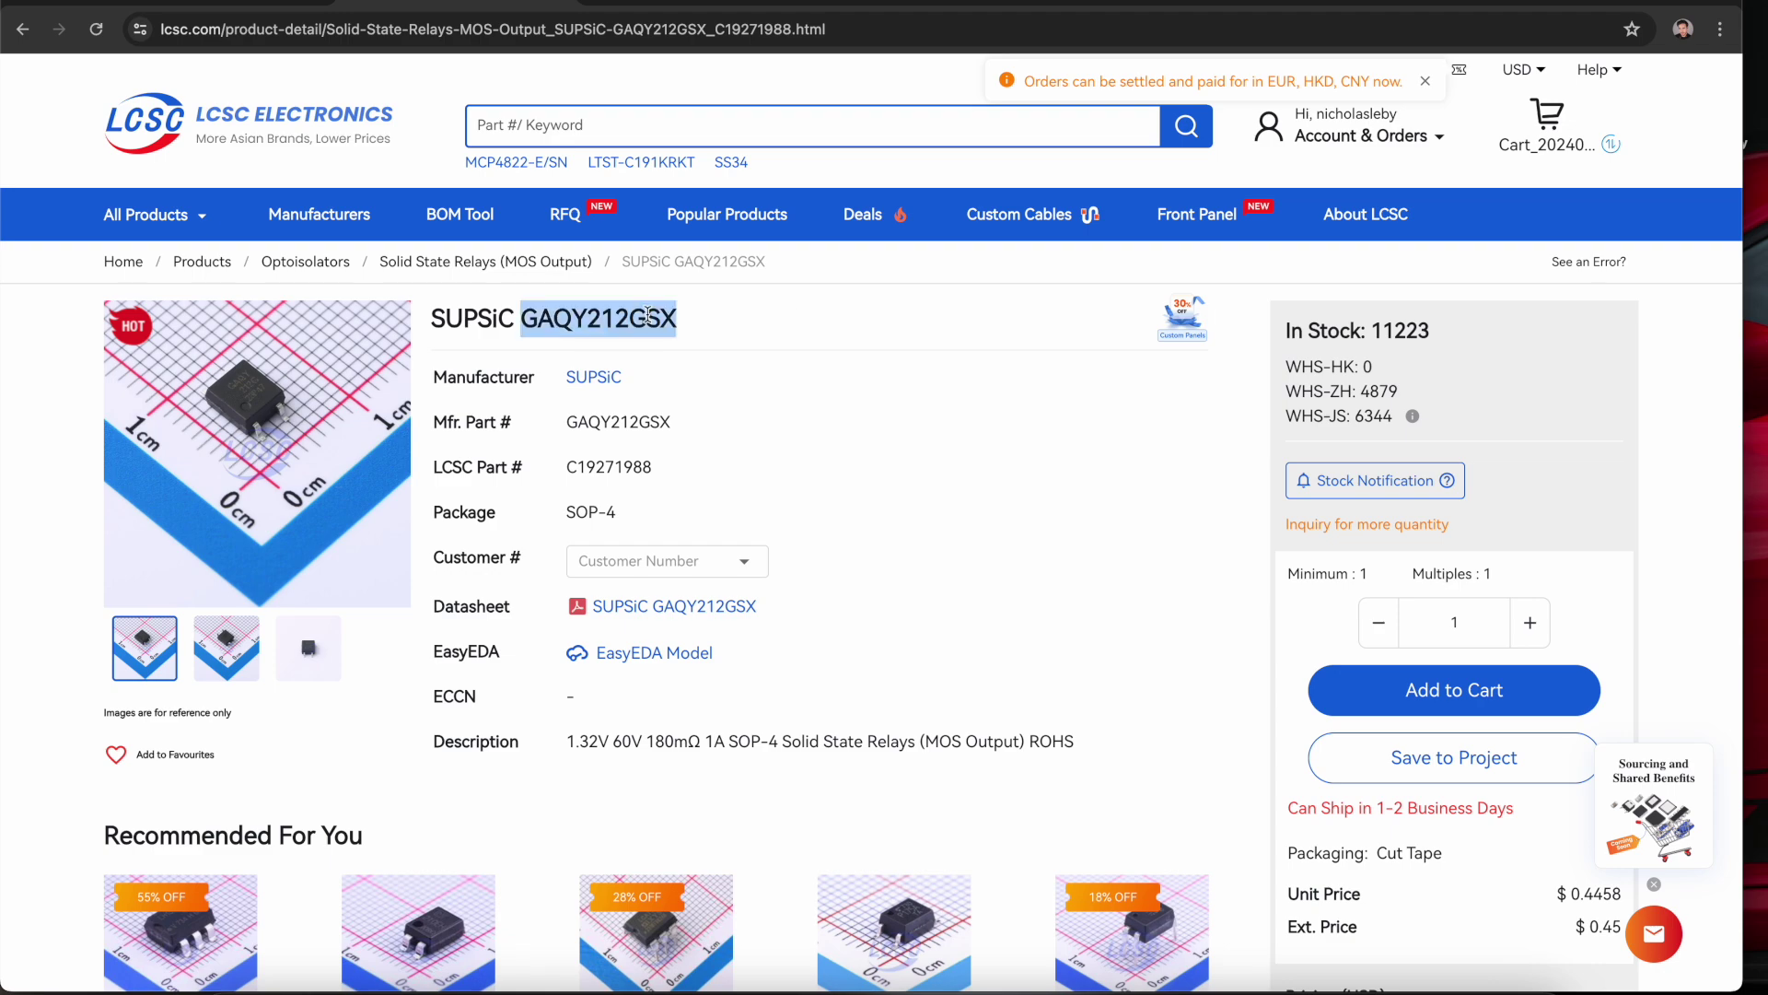
key("ctrl+Up")
left_click(1377, 203)
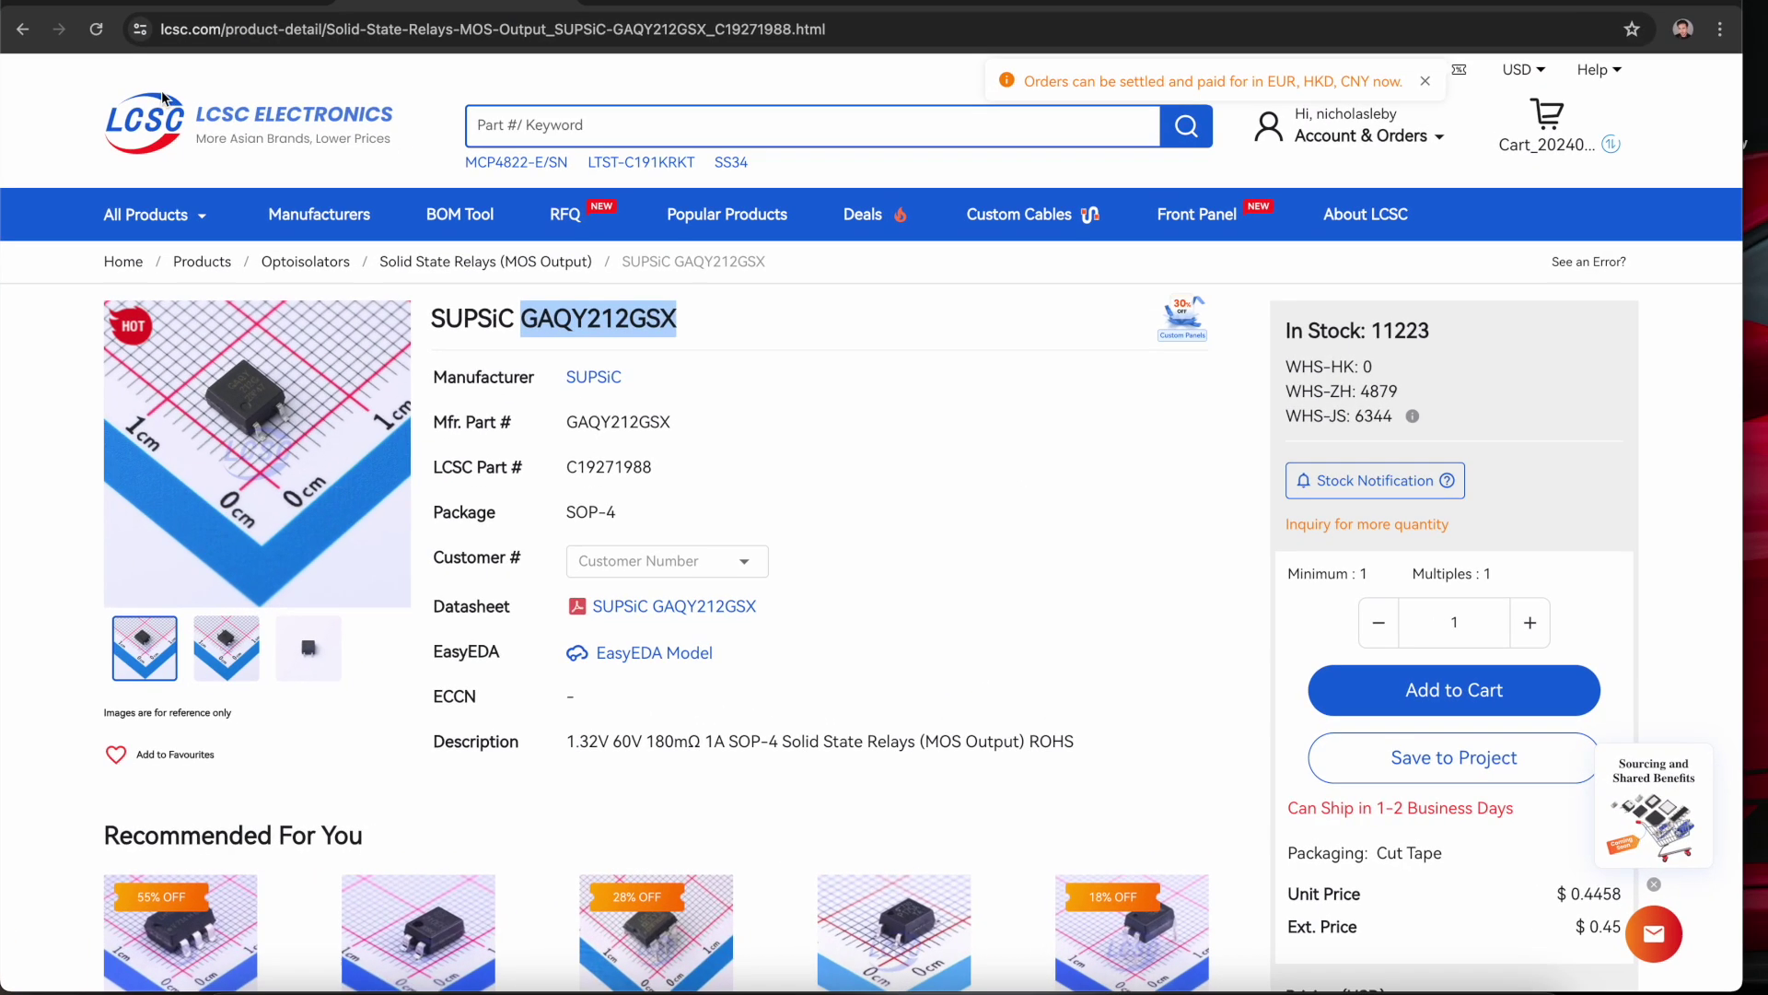
left_click(213, 4)
key("Escape")
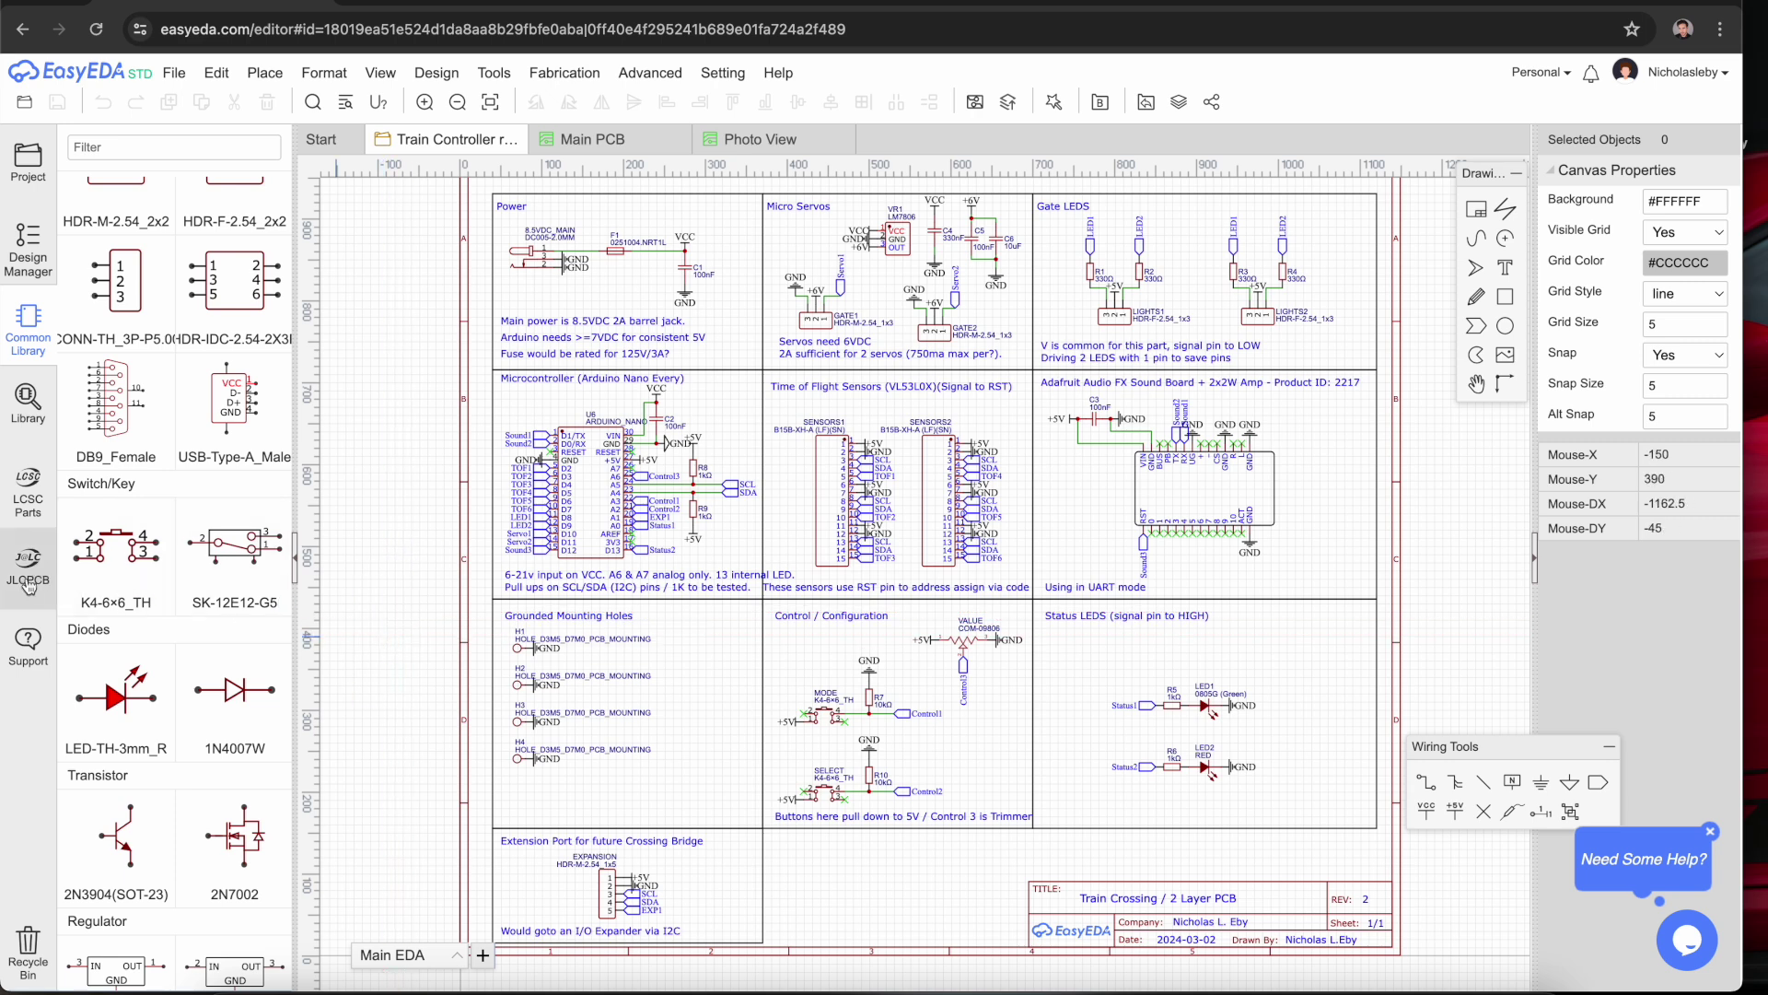
- Search the component Library for the copied part number GAQY212GSX
left_click(28, 400)
triple_click(821, 298)
key("ctrl+v")
key("Return")
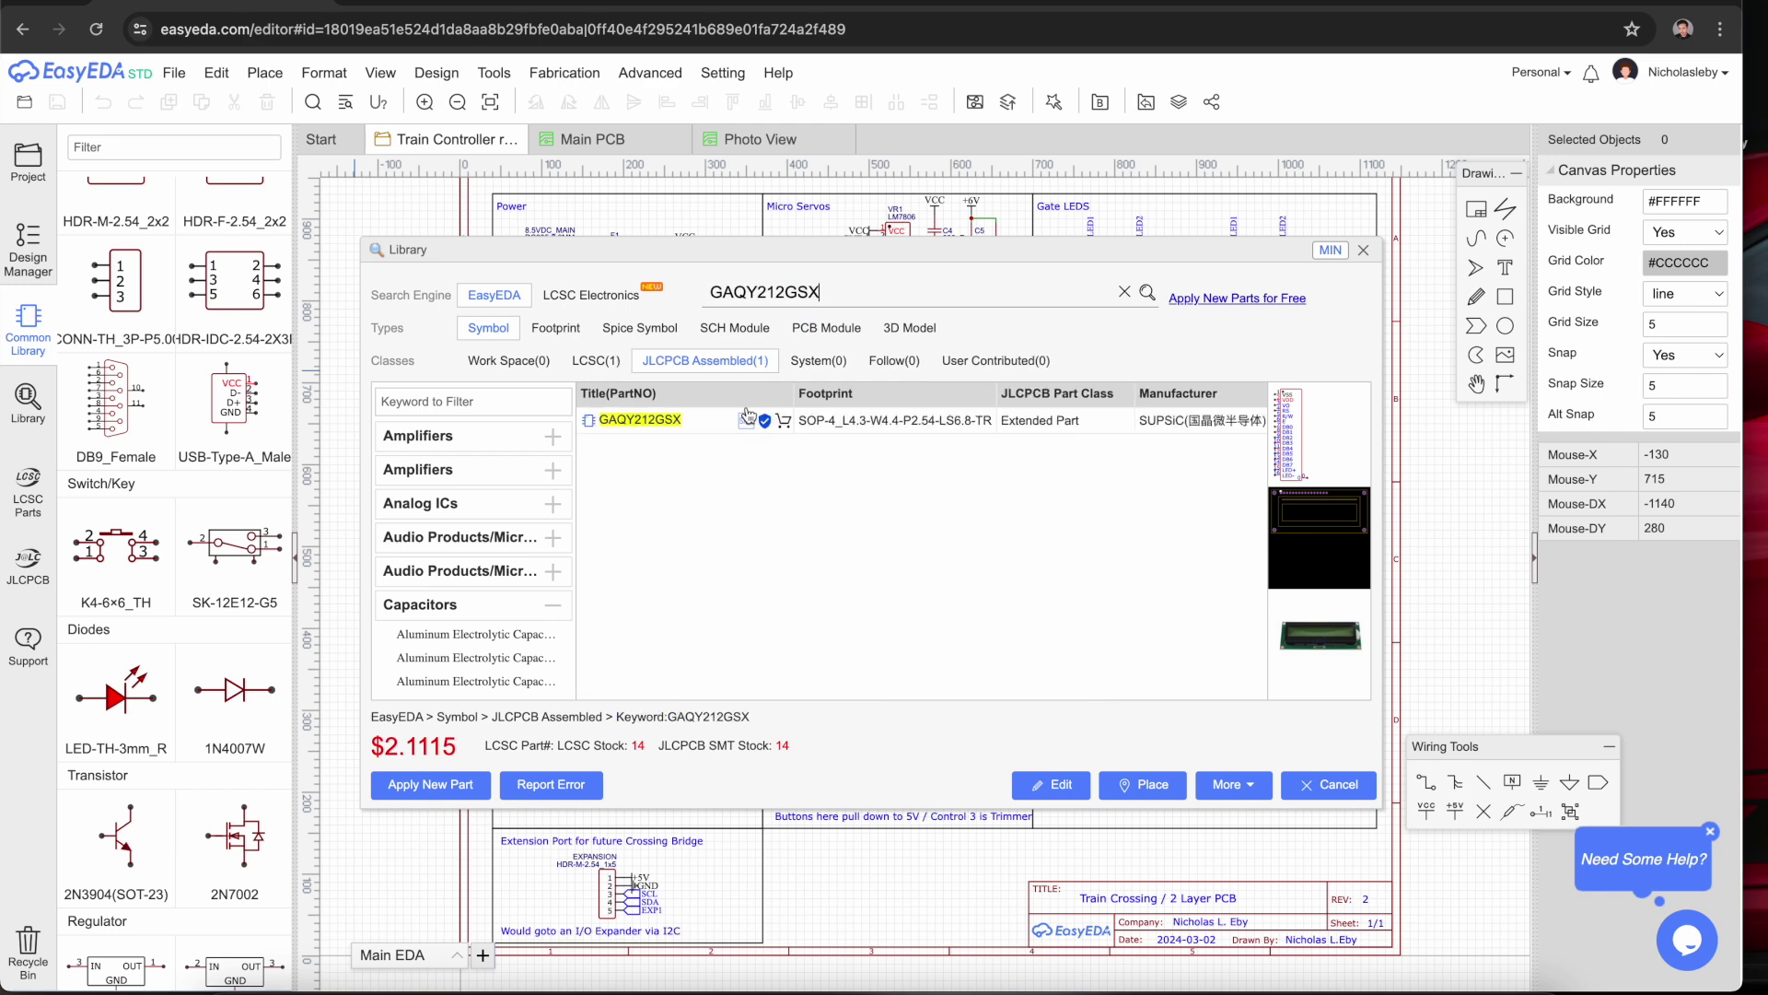
- Select the GAQY212GSX part, view its SOP-4 footprint in the footprint editor and close that editor
left_click(709, 421)
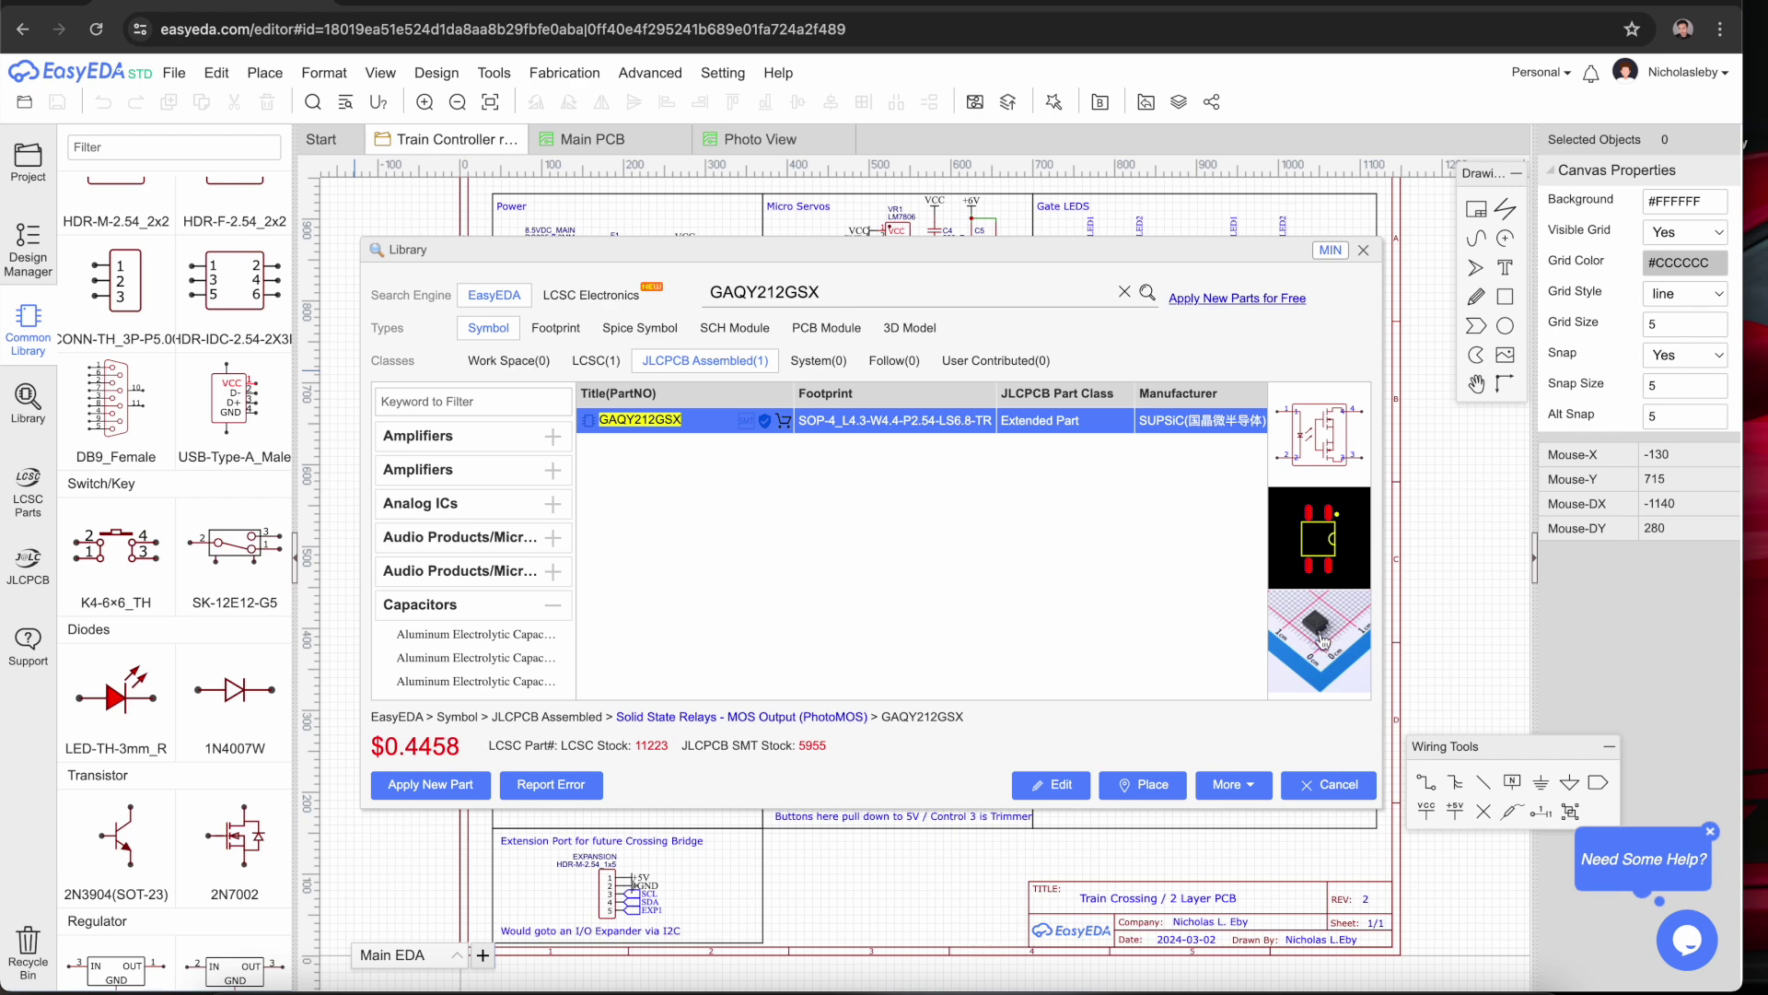
left_click(1323, 536)
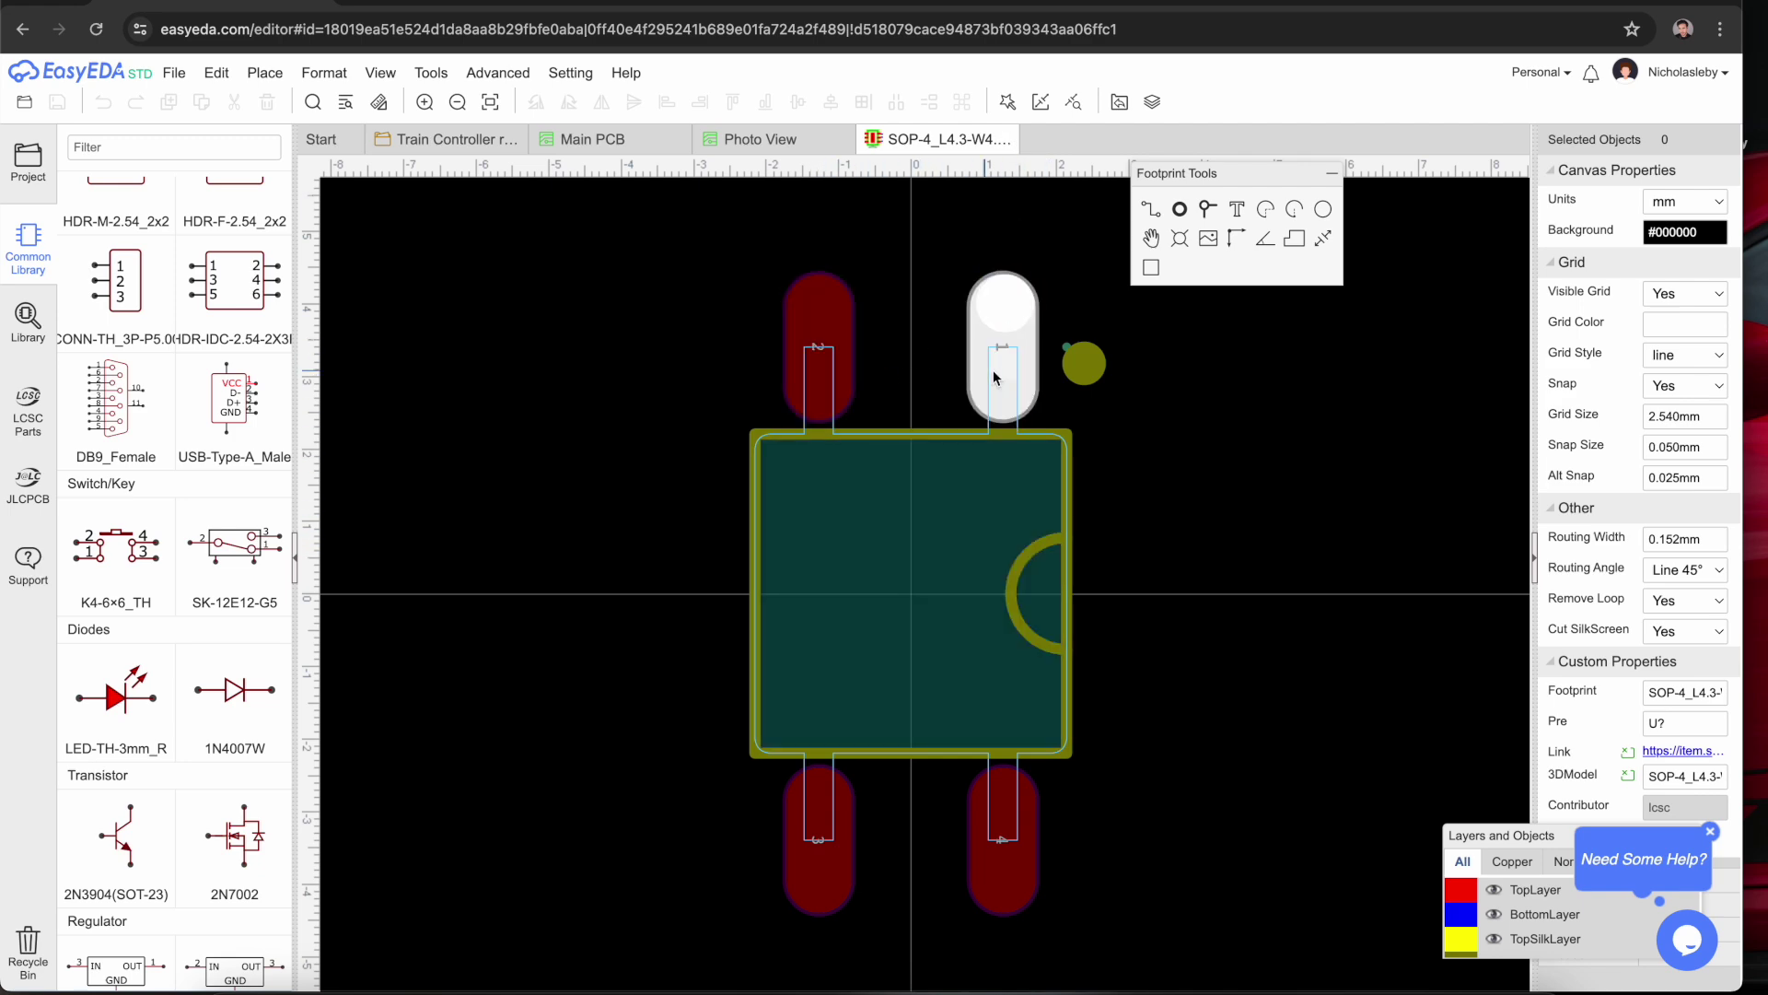
left_click(1014, 139)
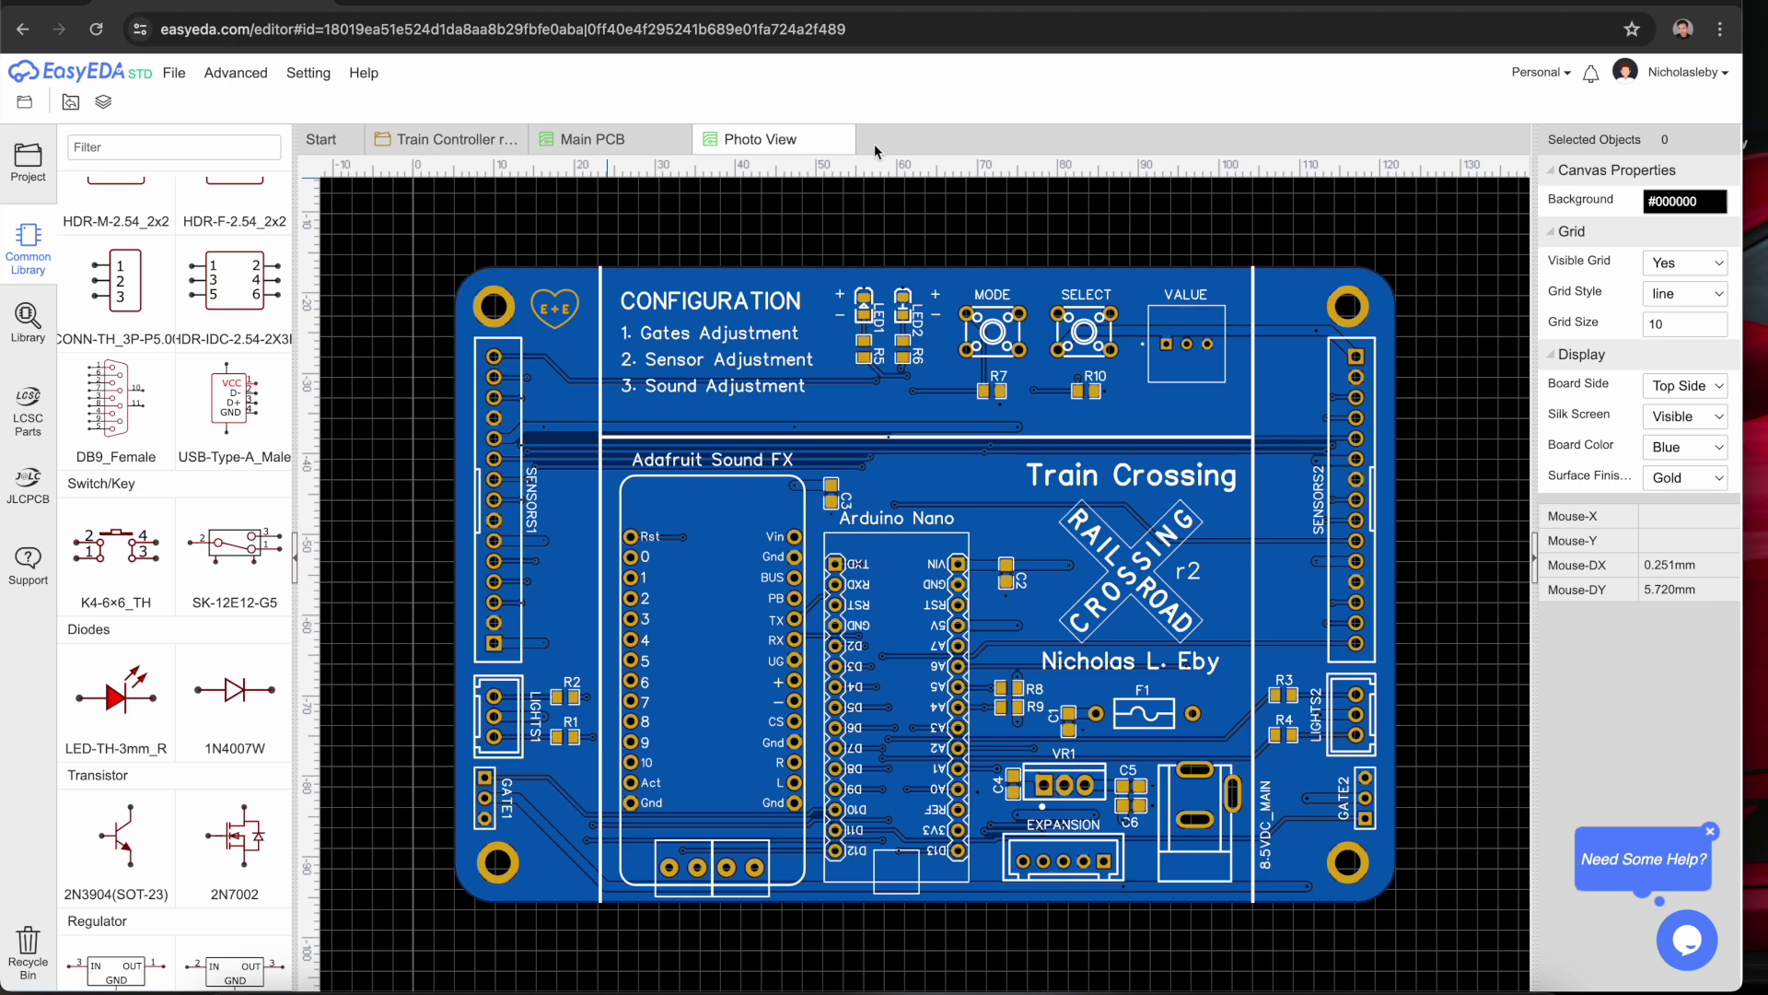
- Close the Photo View and Main PCB documents and cancel the pending GAQY212GSX placement on the schematic
left_click(845, 139)
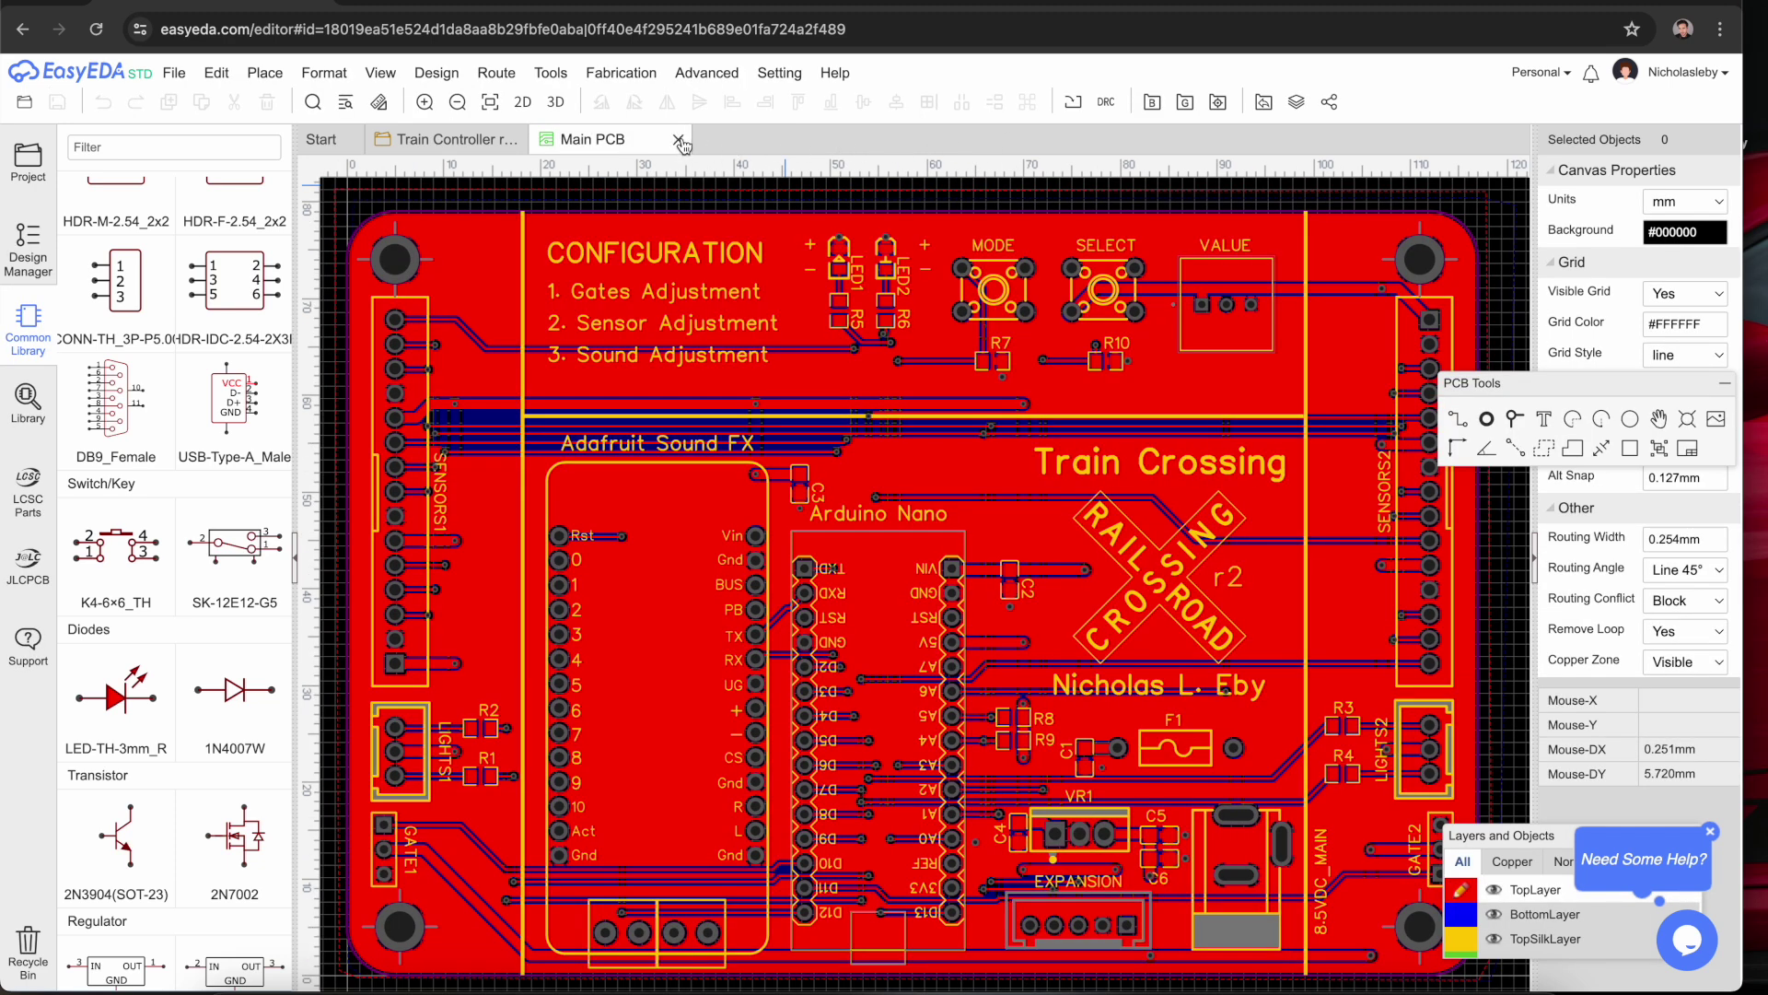
left_click(679, 140)
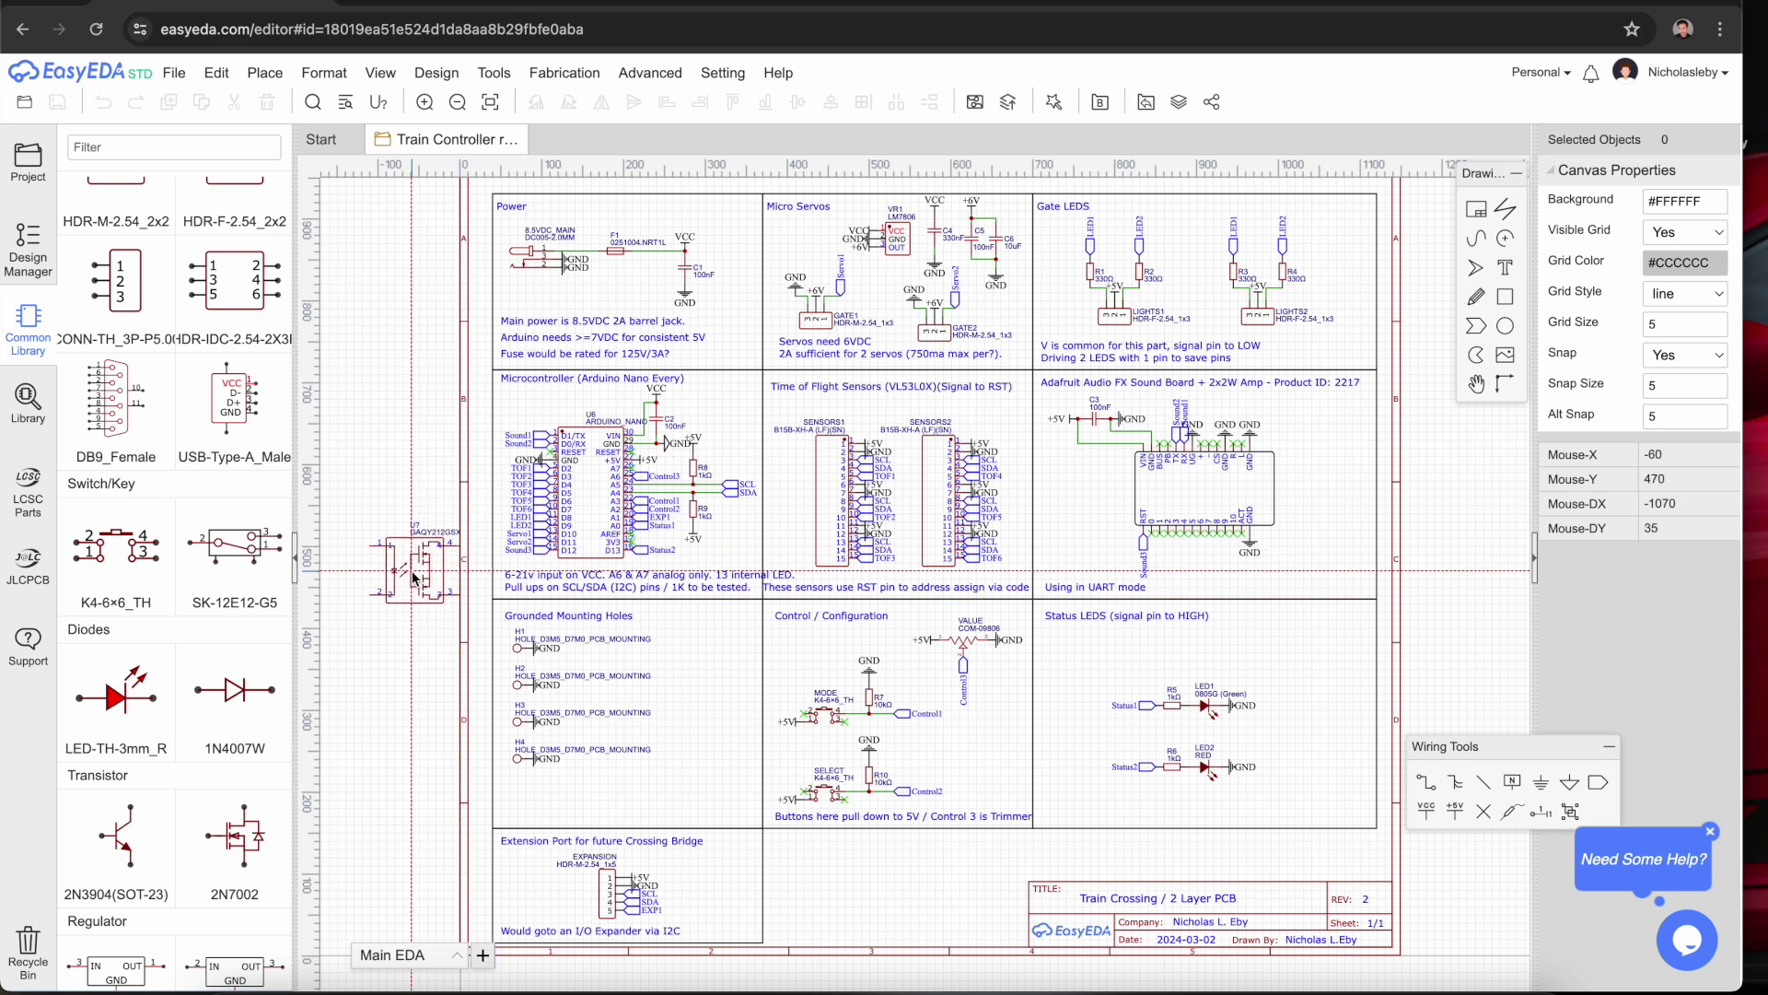
key("Escape")
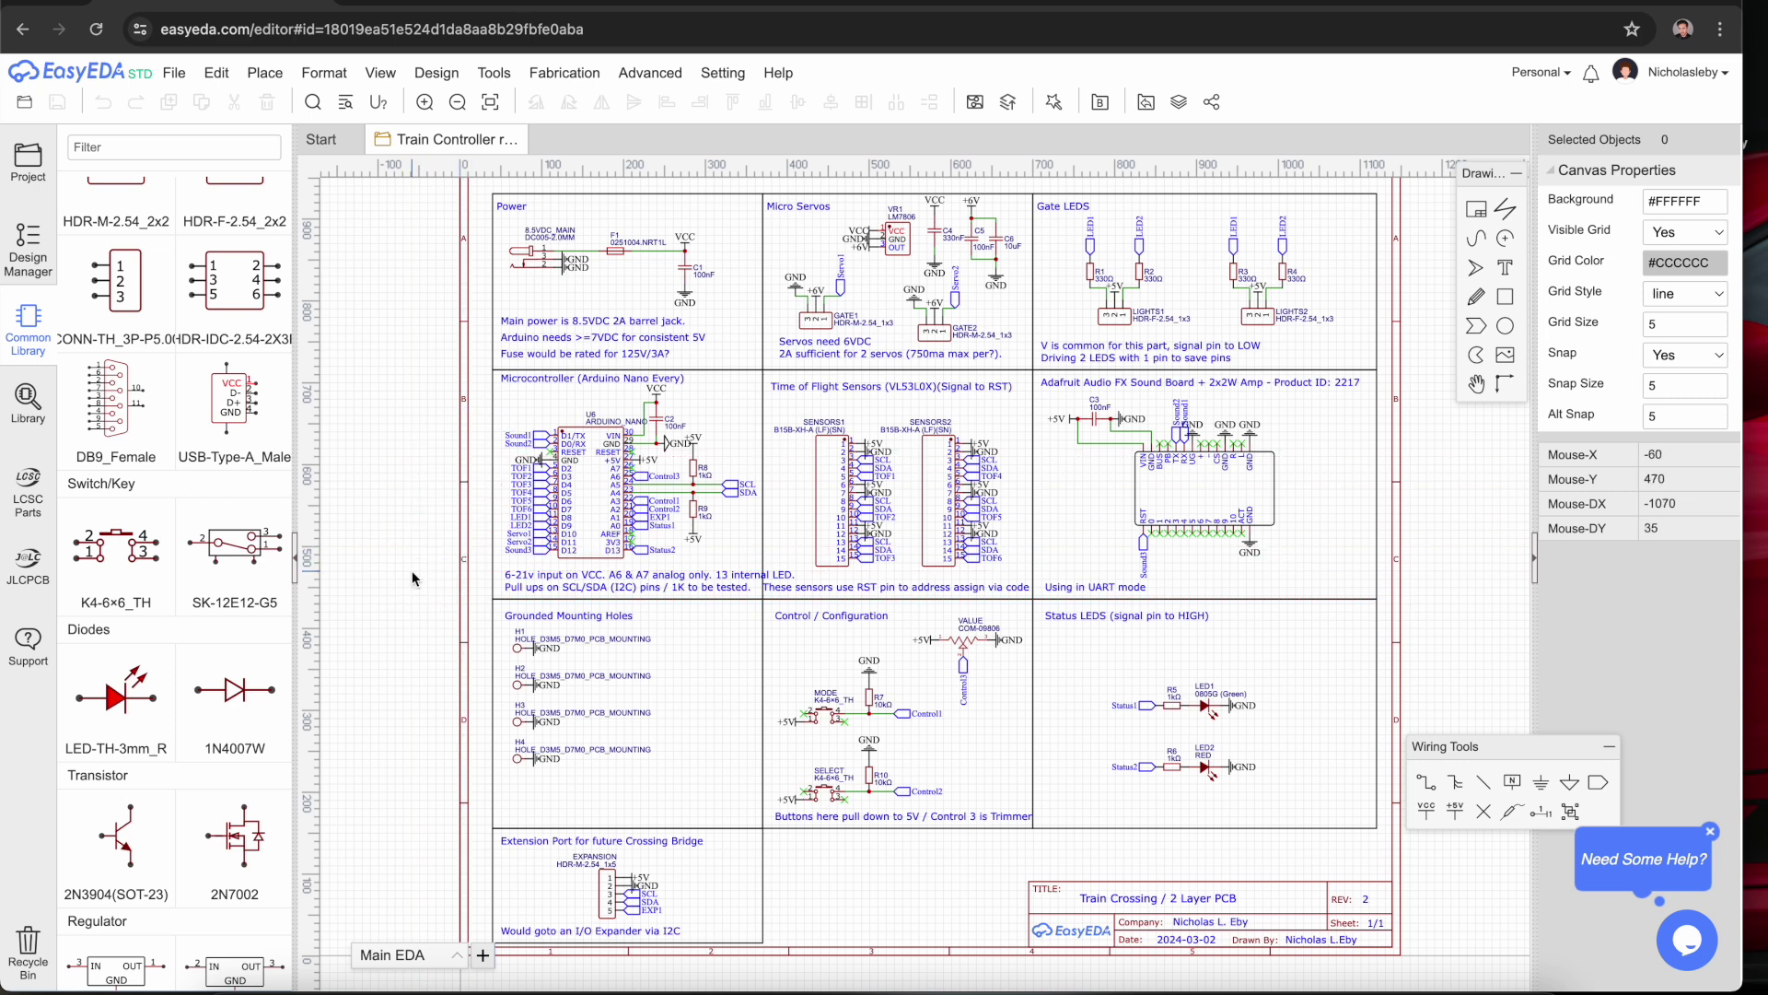